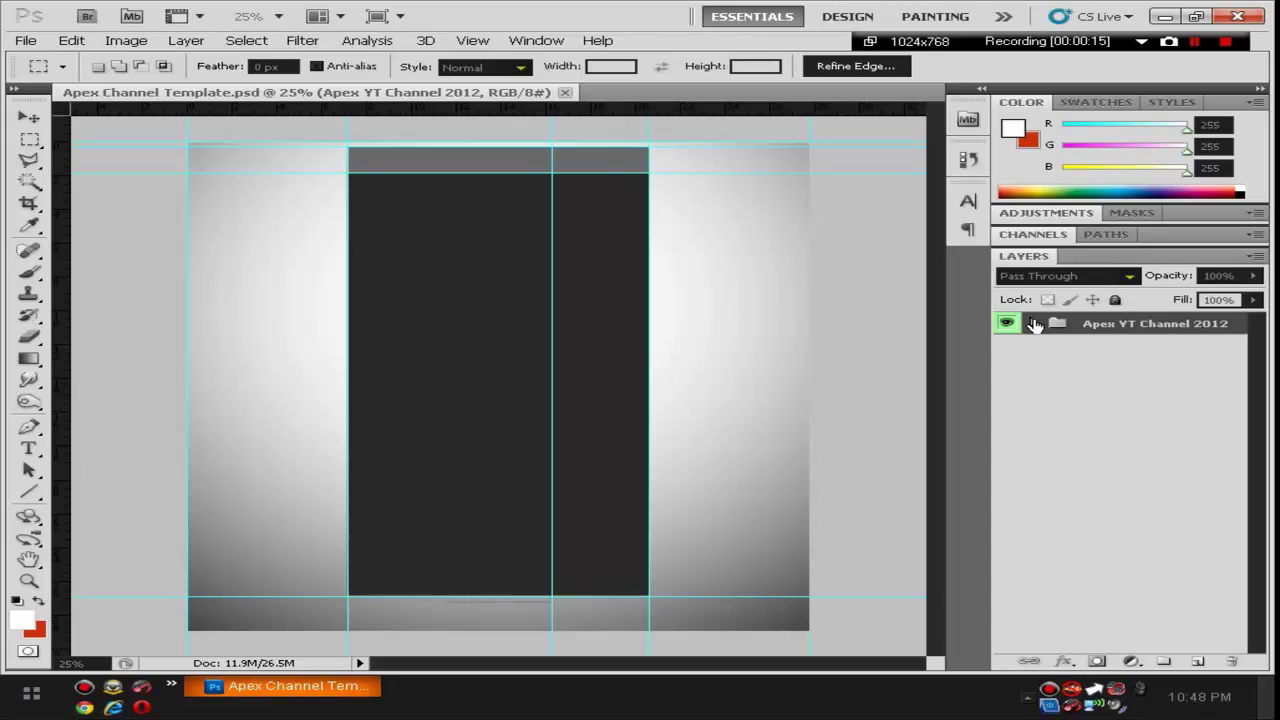
# Expand the Apex YT Channel 2012 group to show its Sections and Backgrounds groups.
pyautogui.click(1034, 325)
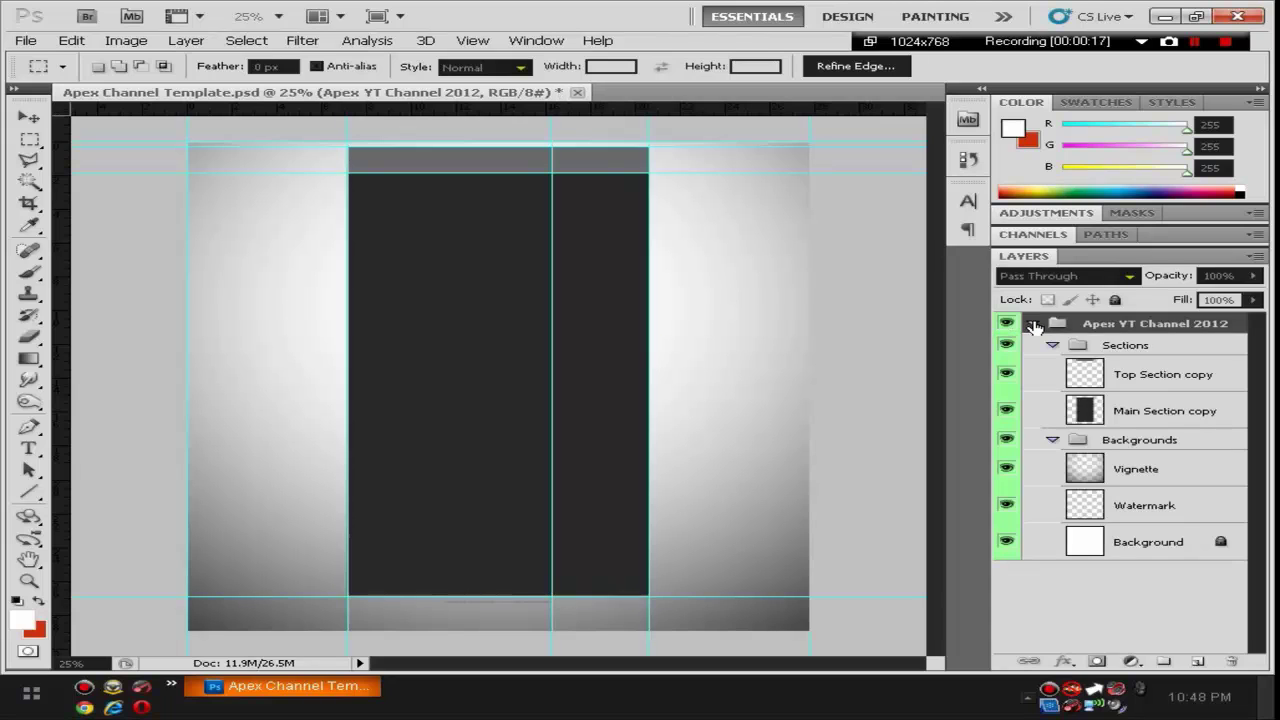
# Hide the Vignette layer and unlock the Background layer.
pyautogui.click(1170, 472)
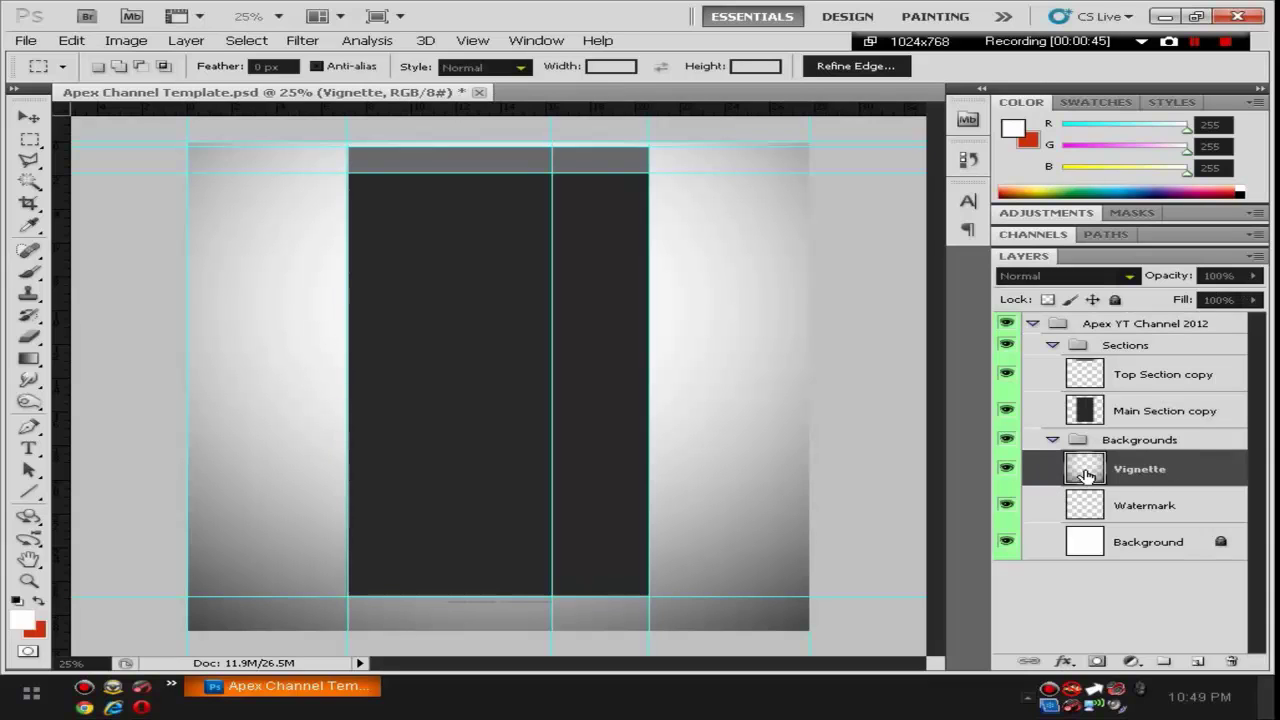
pyautogui.click(1007, 470)
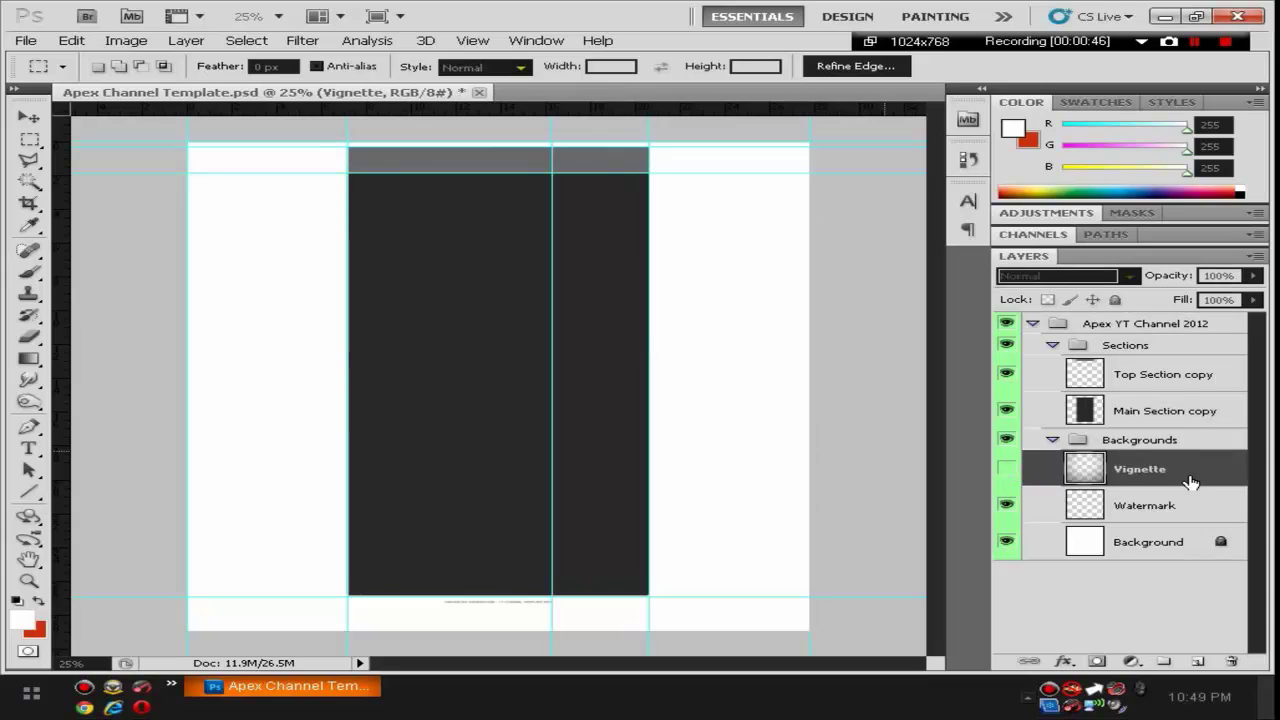
pyautogui.click(1203, 548)
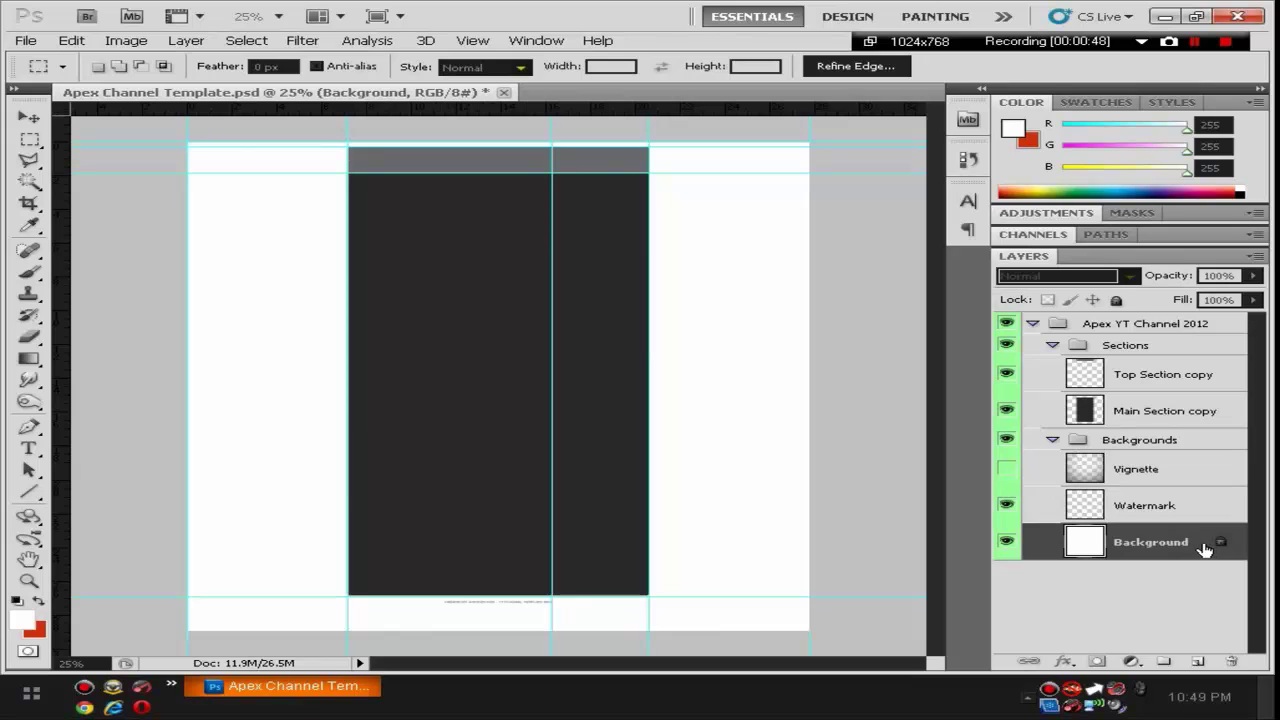
pyautogui.doubleClick(1214, 542)
pyautogui.click(676, 279)
pyautogui.click(1117, 300)
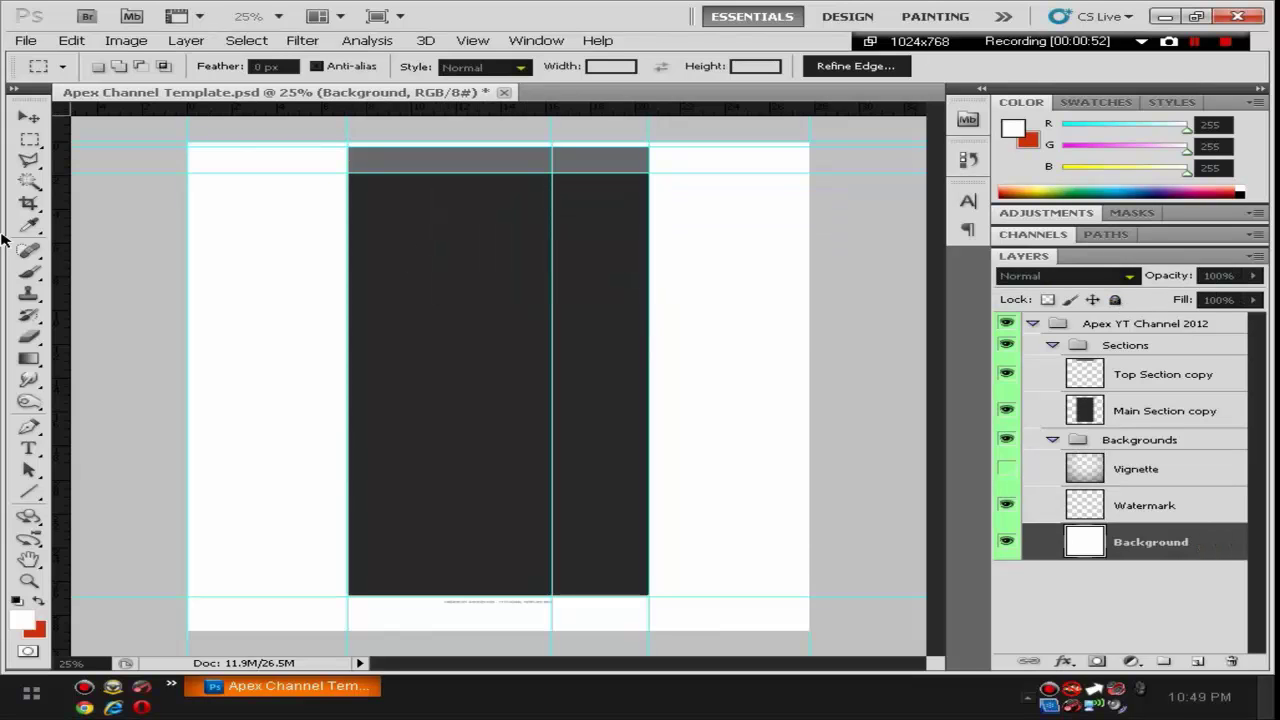
# Set the foreground colour to pure black.
pyautogui.click(30, 624)
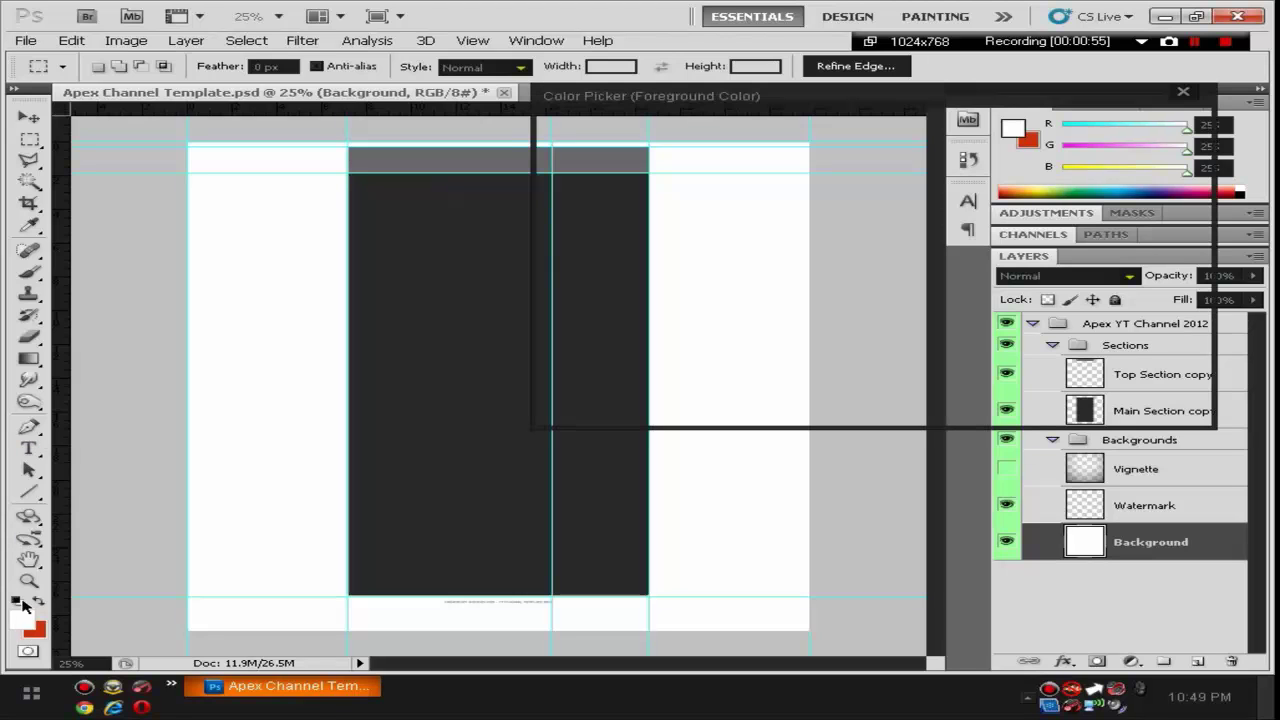
pyautogui.moveTo(581, 343); pyautogui.dragTo(522, 390)
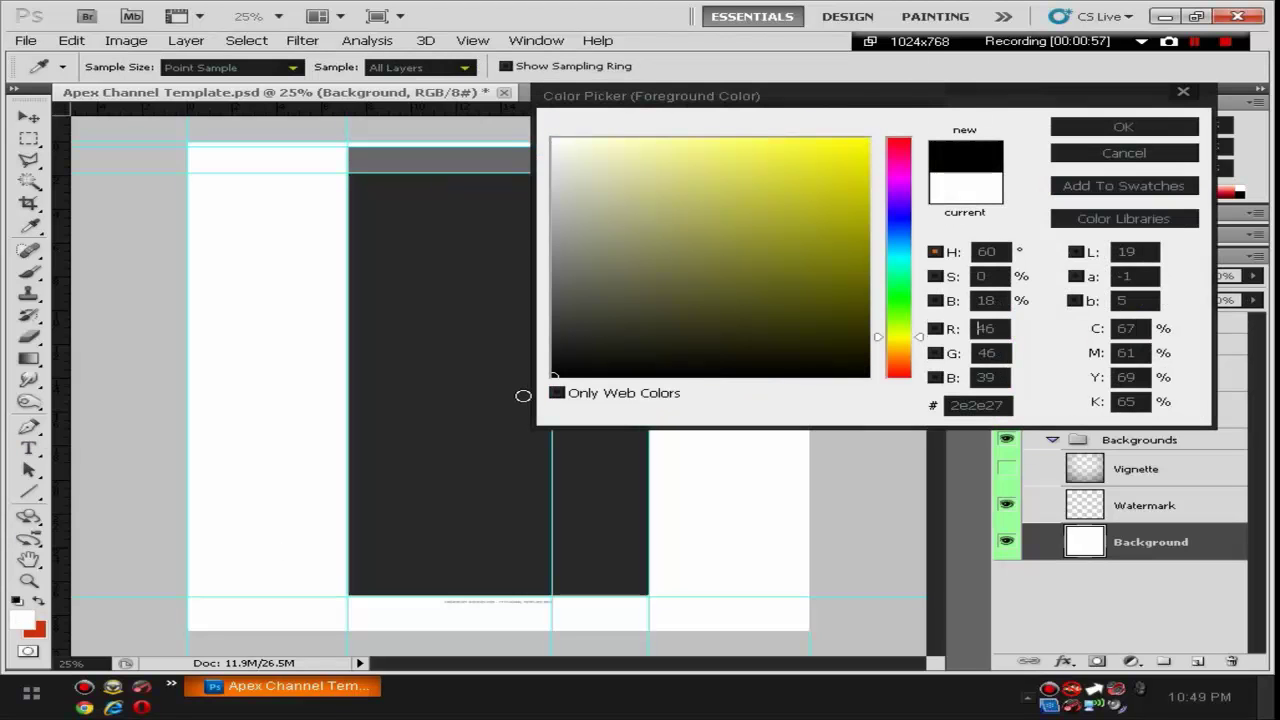
pyautogui.click(1087, 132)
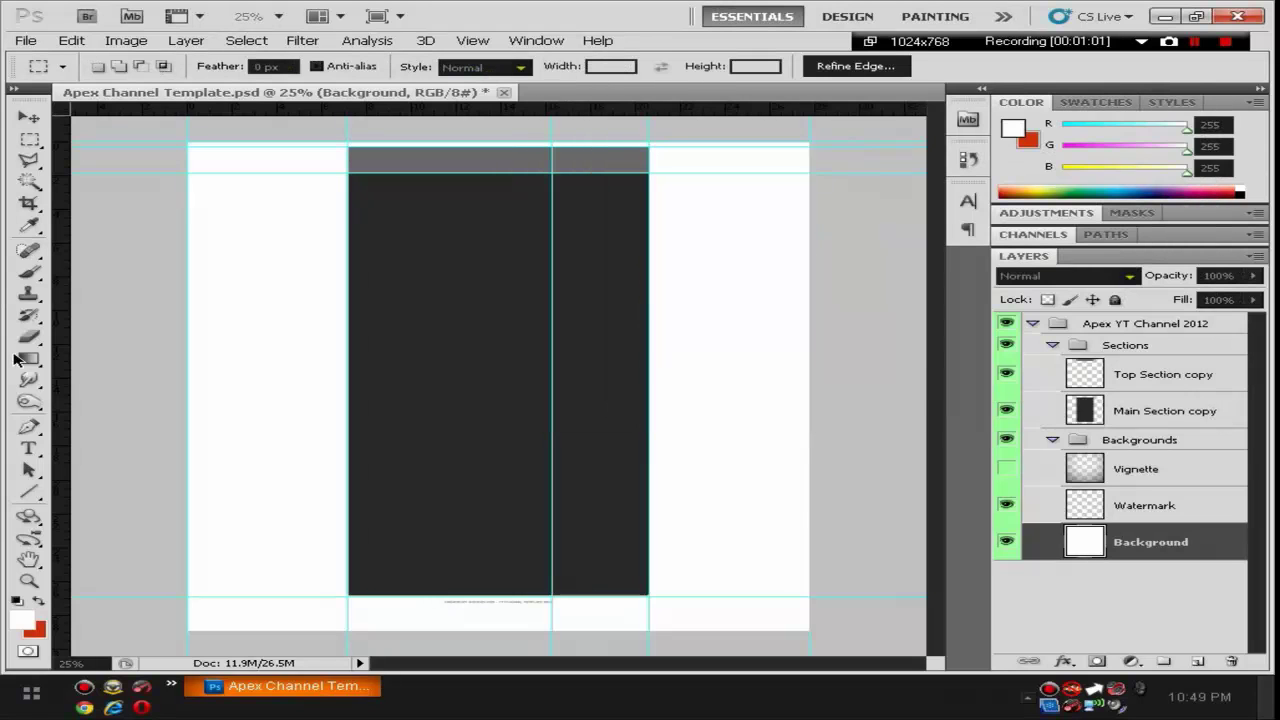
# Hide the Watermark layer and fill the Background layer solid black with the Paint Bucket.
pyautogui.click(29, 358)
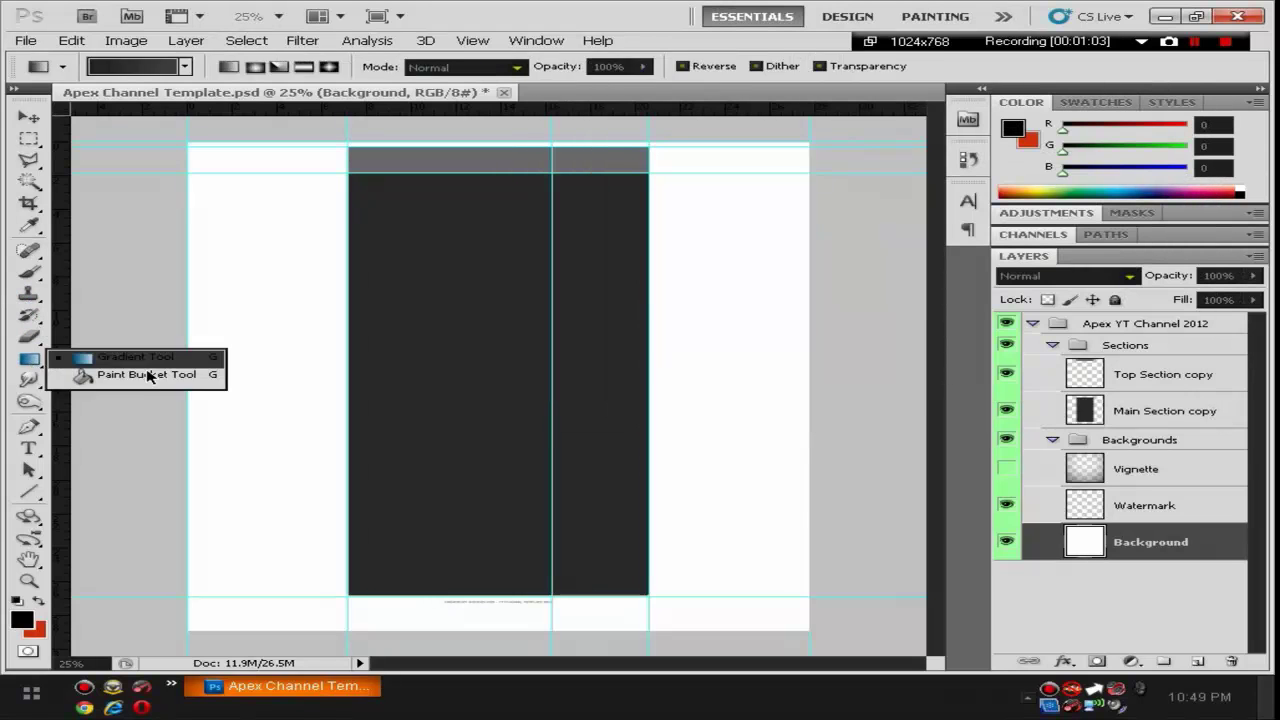
pyautogui.click(150, 375)
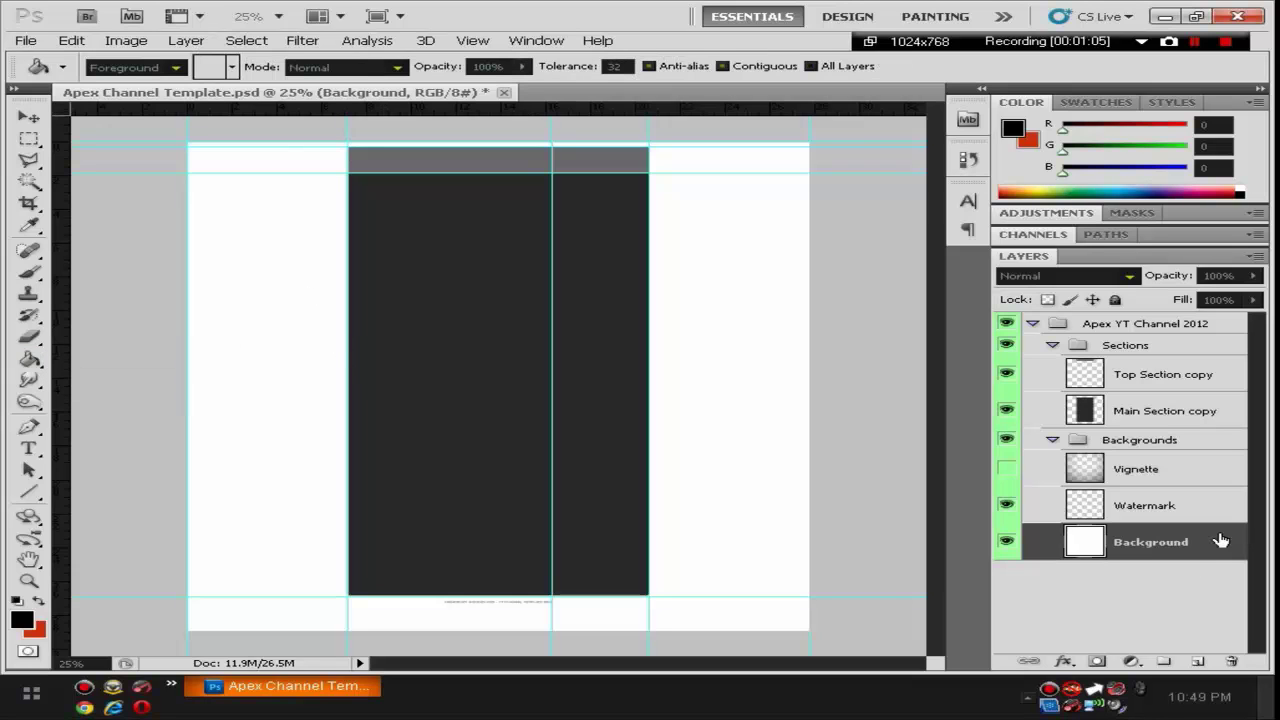
pyautogui.hotkey('alt', ']')
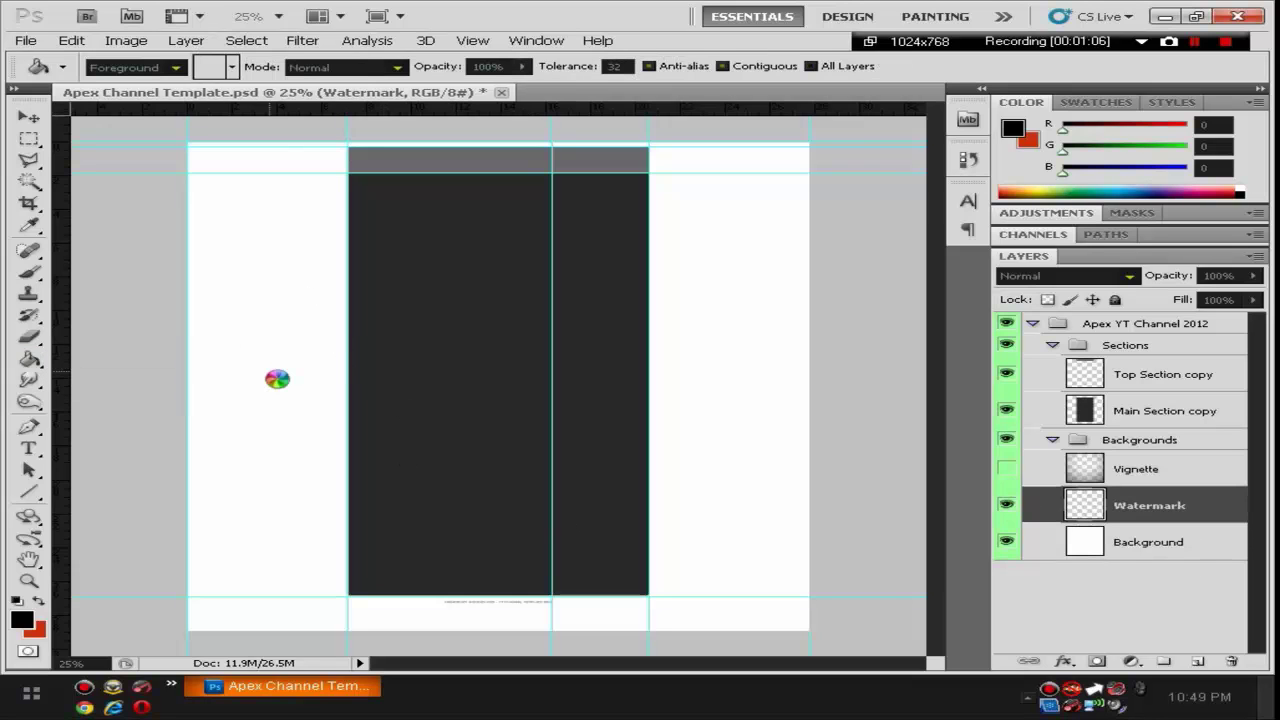
pyautogui.click(254, 364)
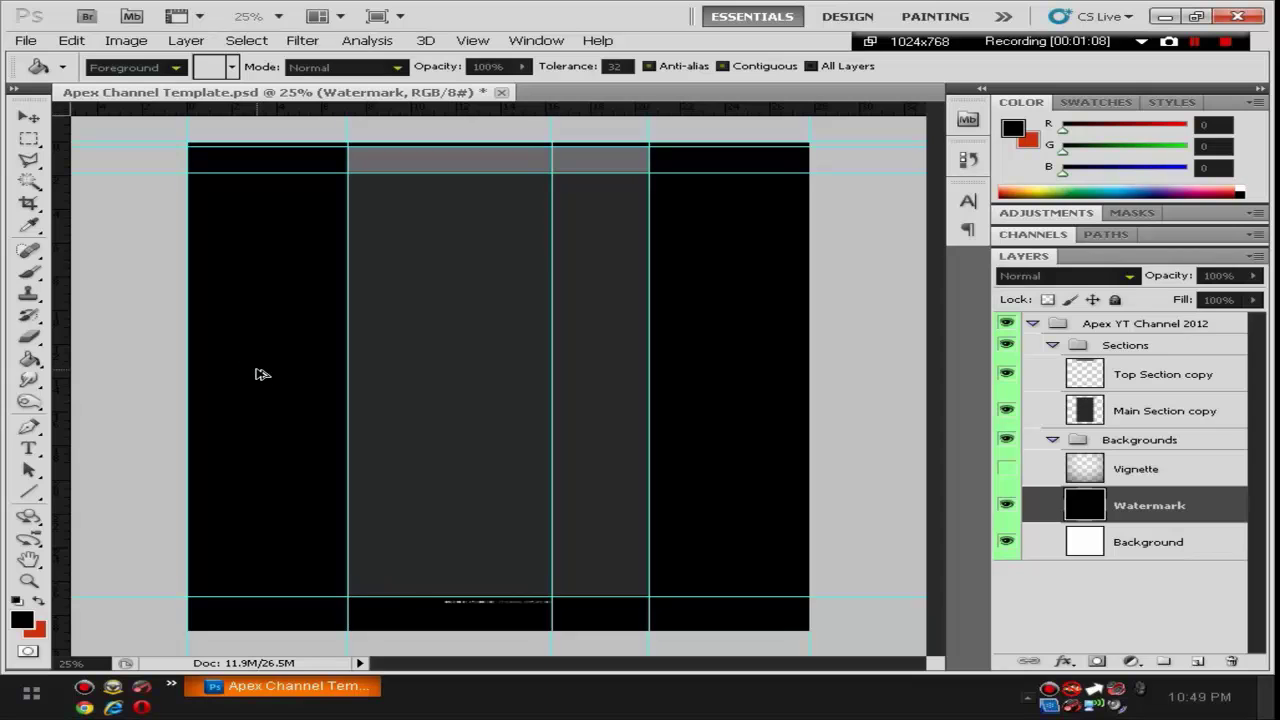
pyautogui.hotkey('ctrl', 'z')
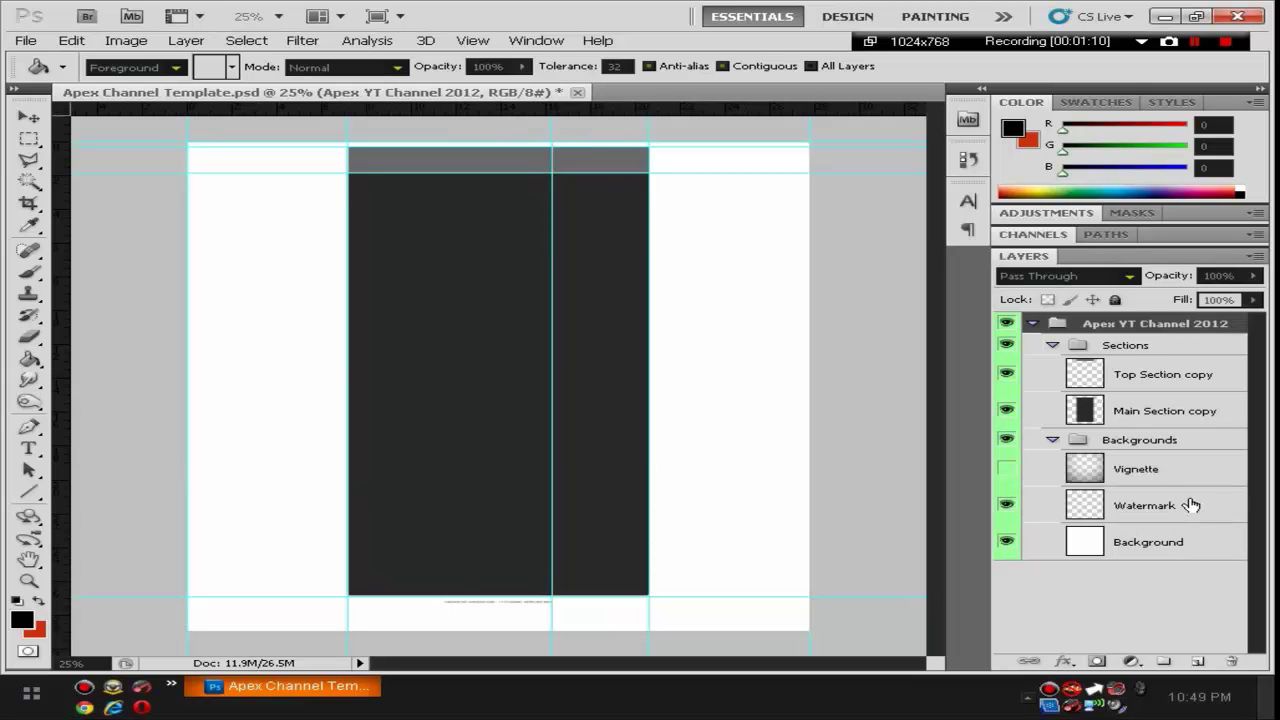
pyautogui.click(1006, 505)
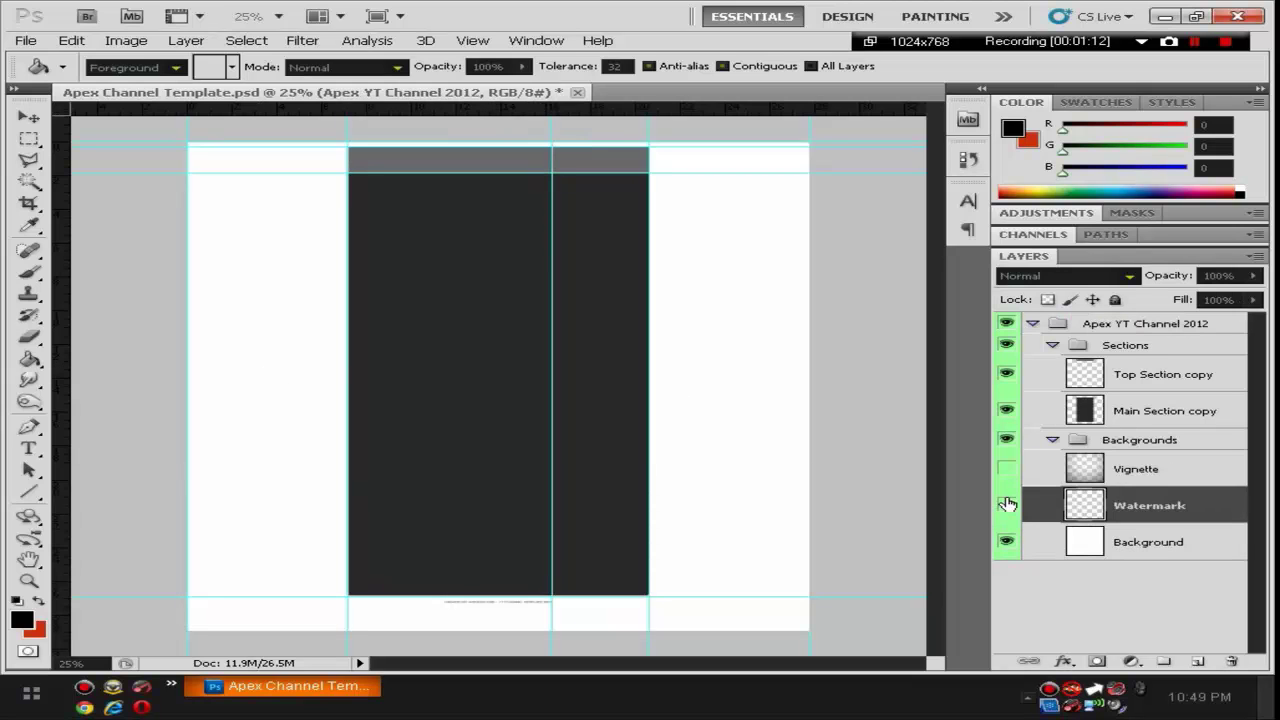
pyautogui.click(1140, 537)
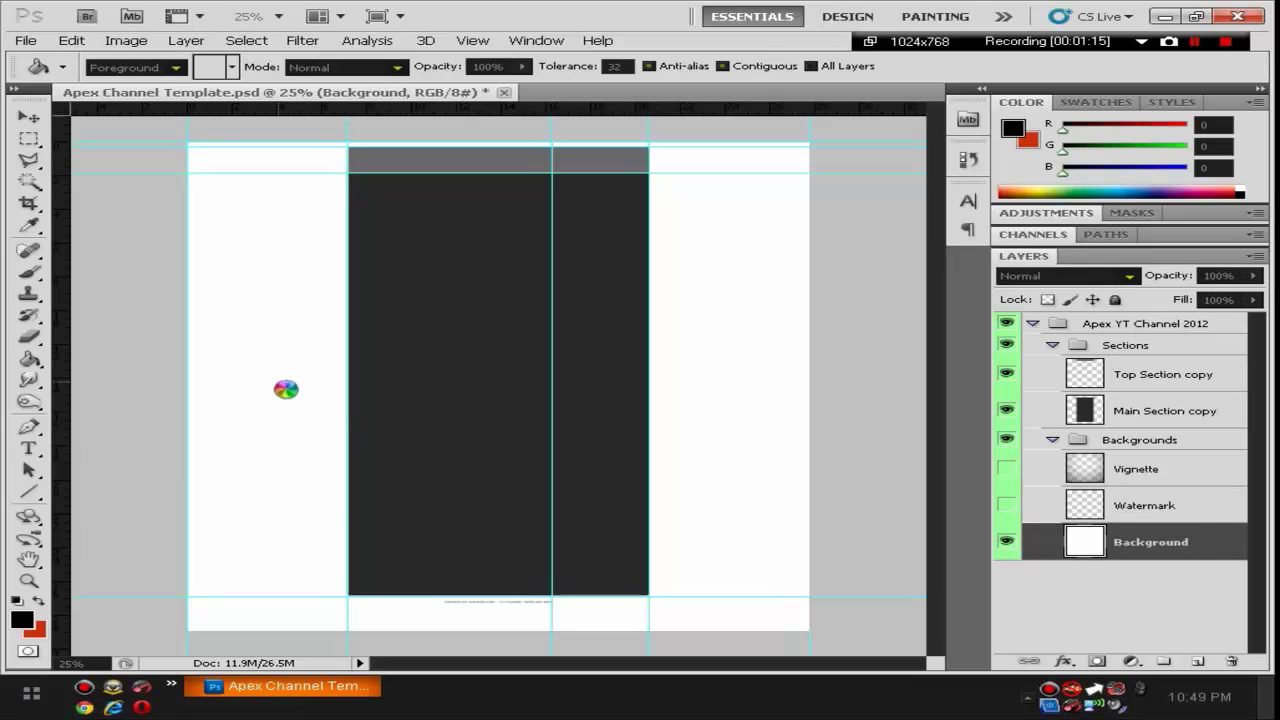
pyautogui.click(30, 118)
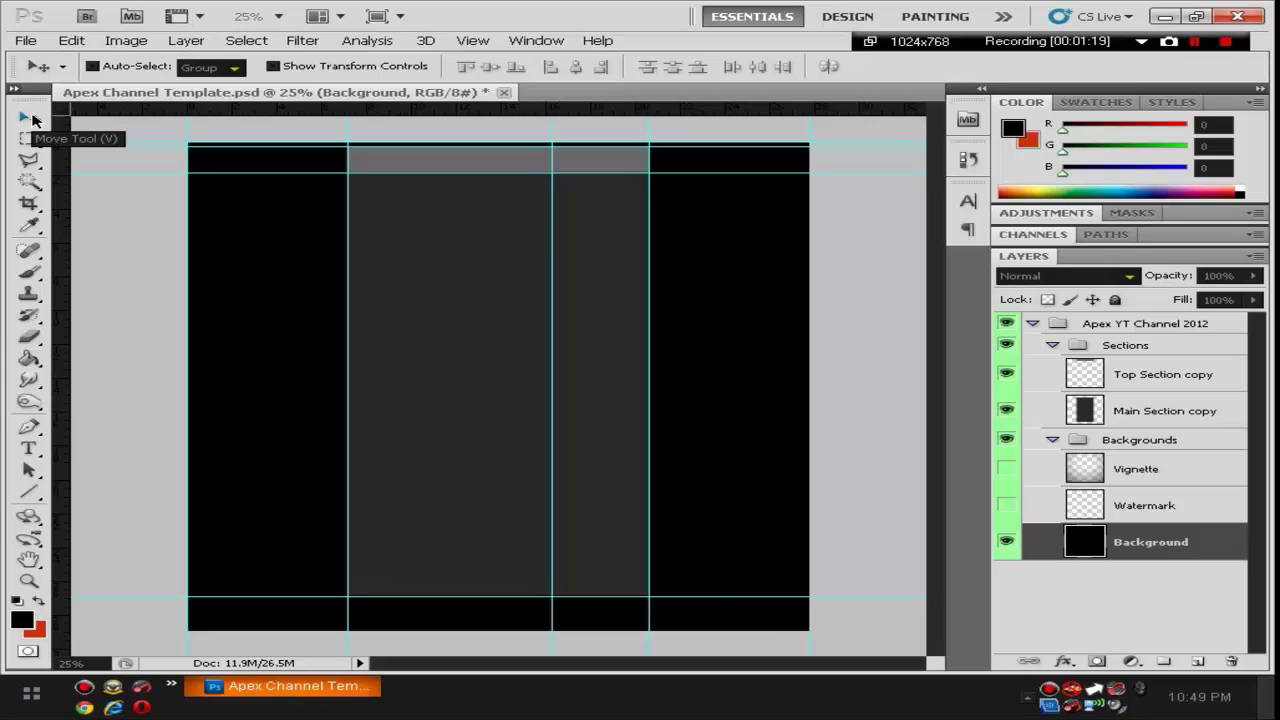
# Place ForeverFX from D: > GFX > All Sorts My Projects > Everything ForeverFX > New Black and Yellow BG.
pyautogui.click(25, 40)
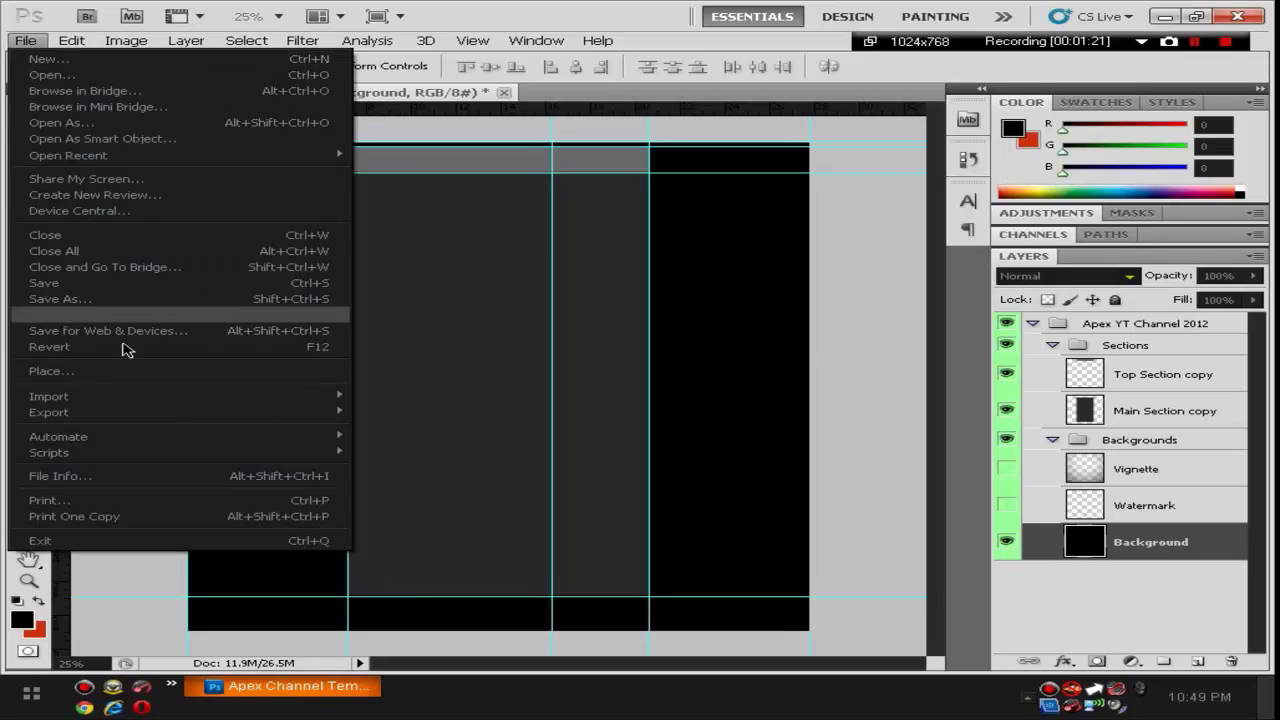
pyautogui.click(126, 373)
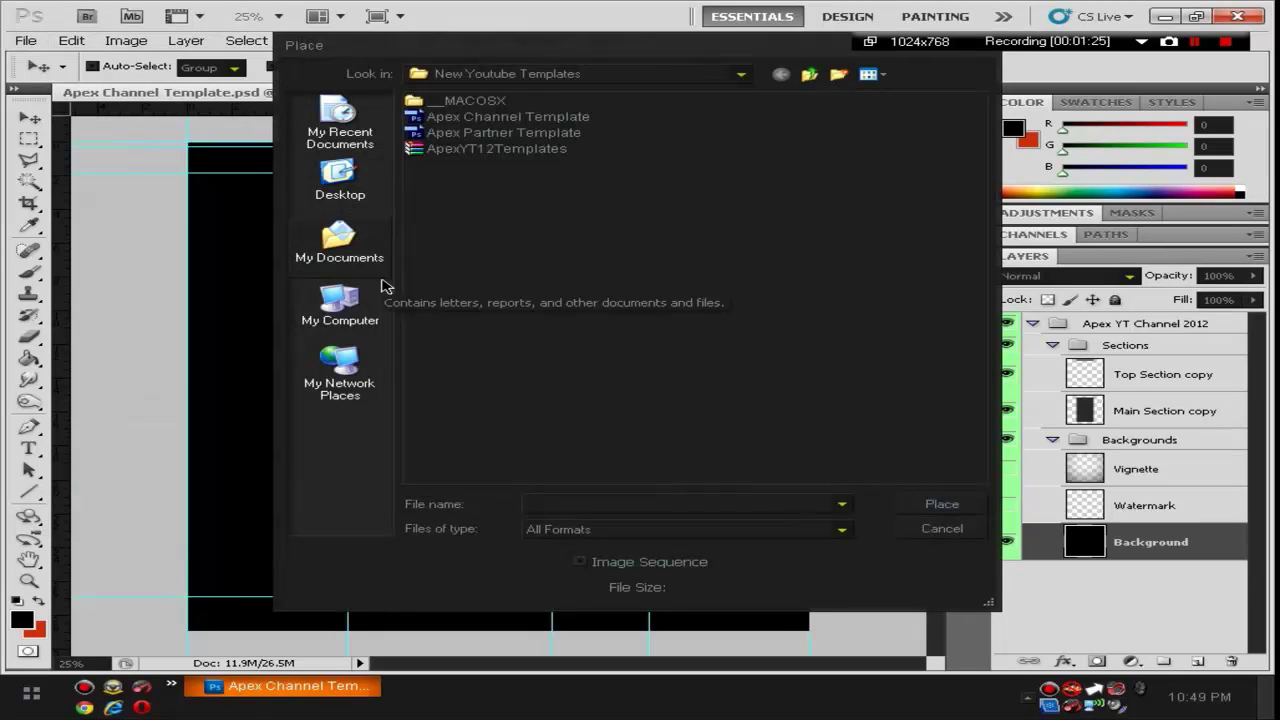
pyautogui.click(341, 304)
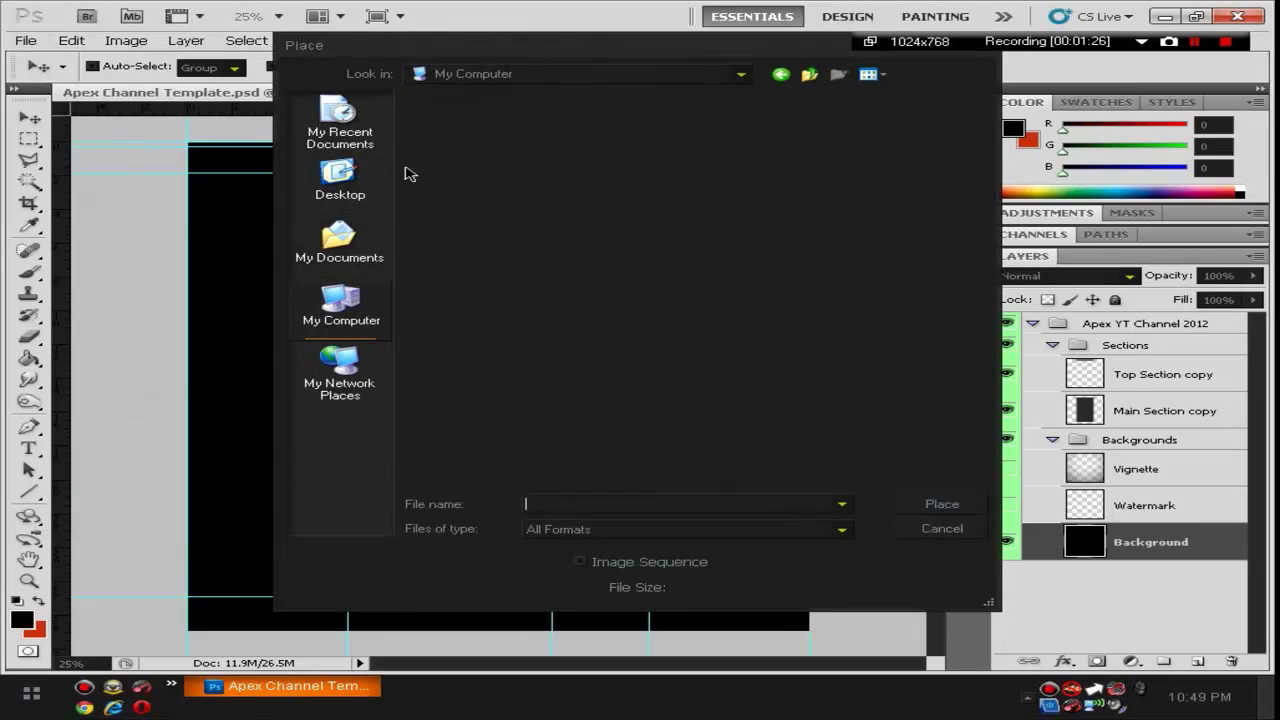
pyautogui.doubleClick(484, 116)
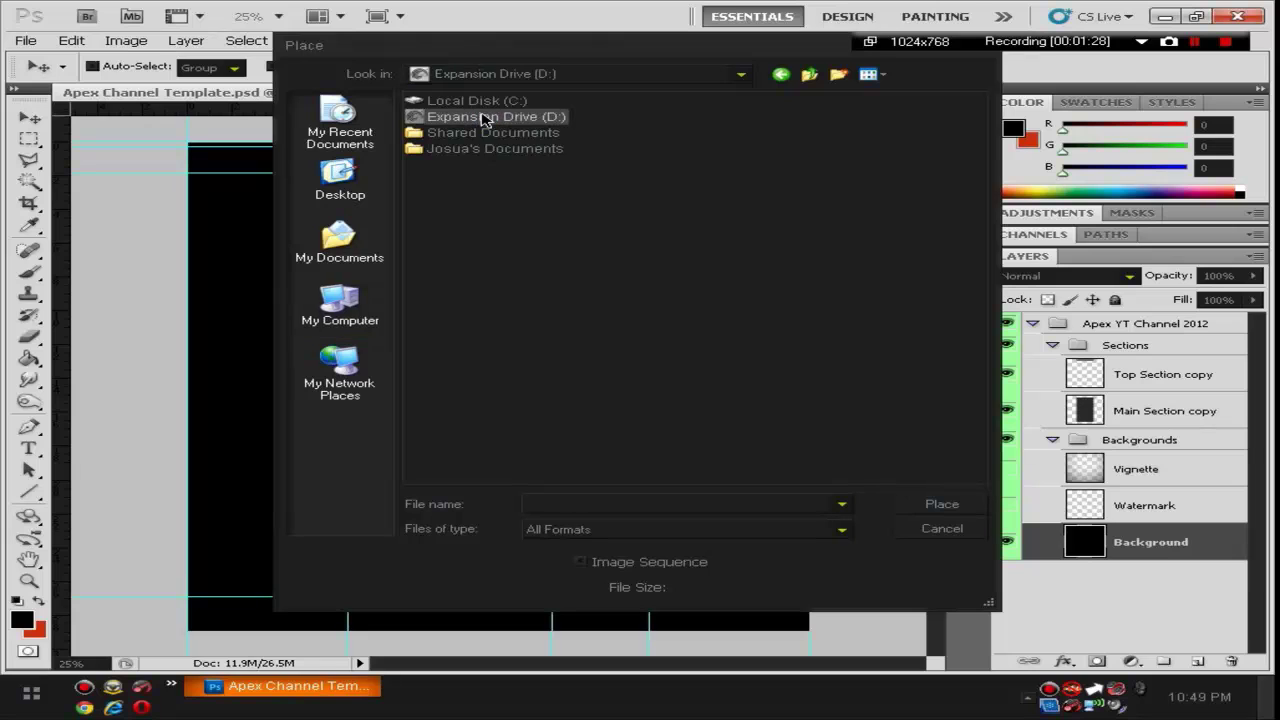
pyautogui.doubleClick(438, 117)
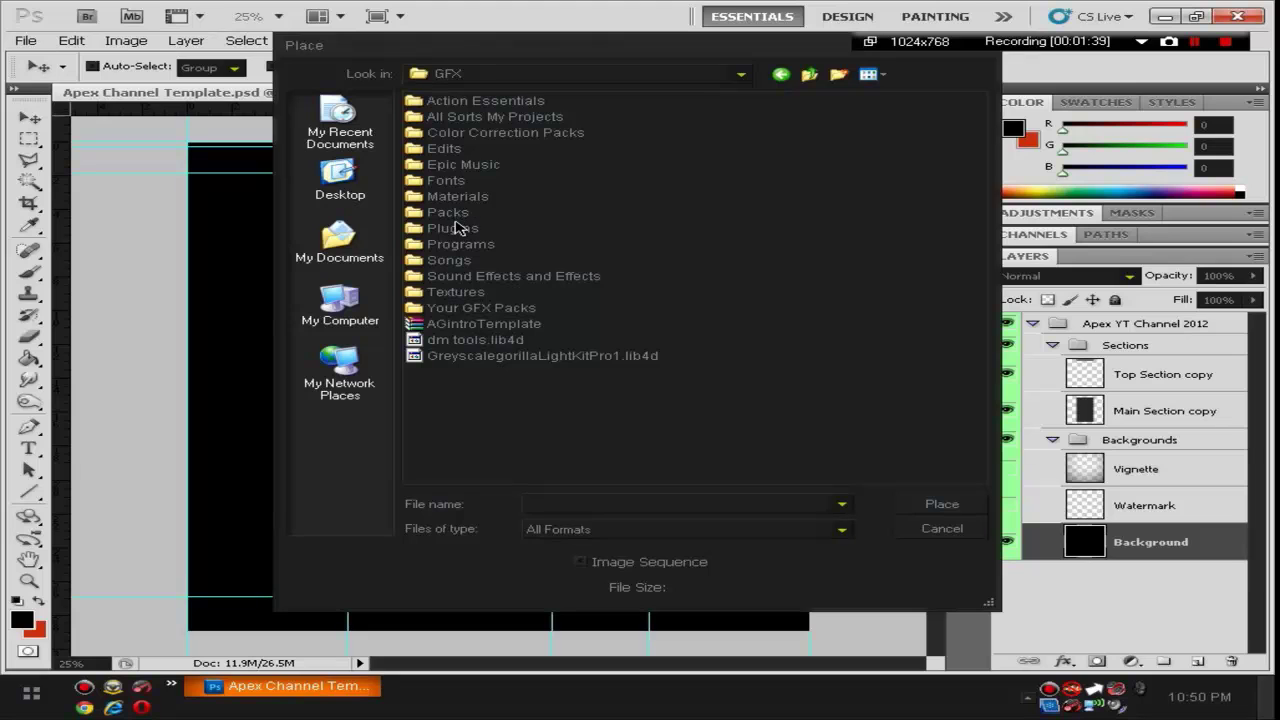
pyautogui.doubleClick(472, 117)
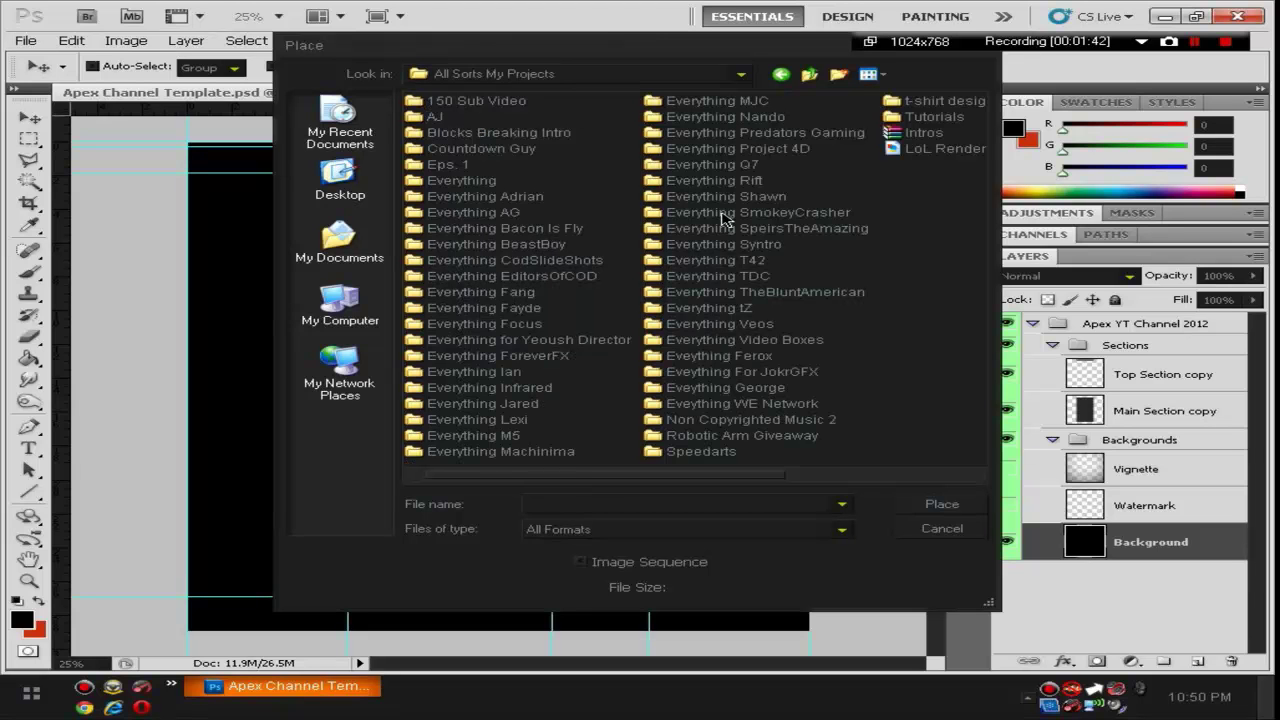
pyautogui.doubleClick(520, 356)
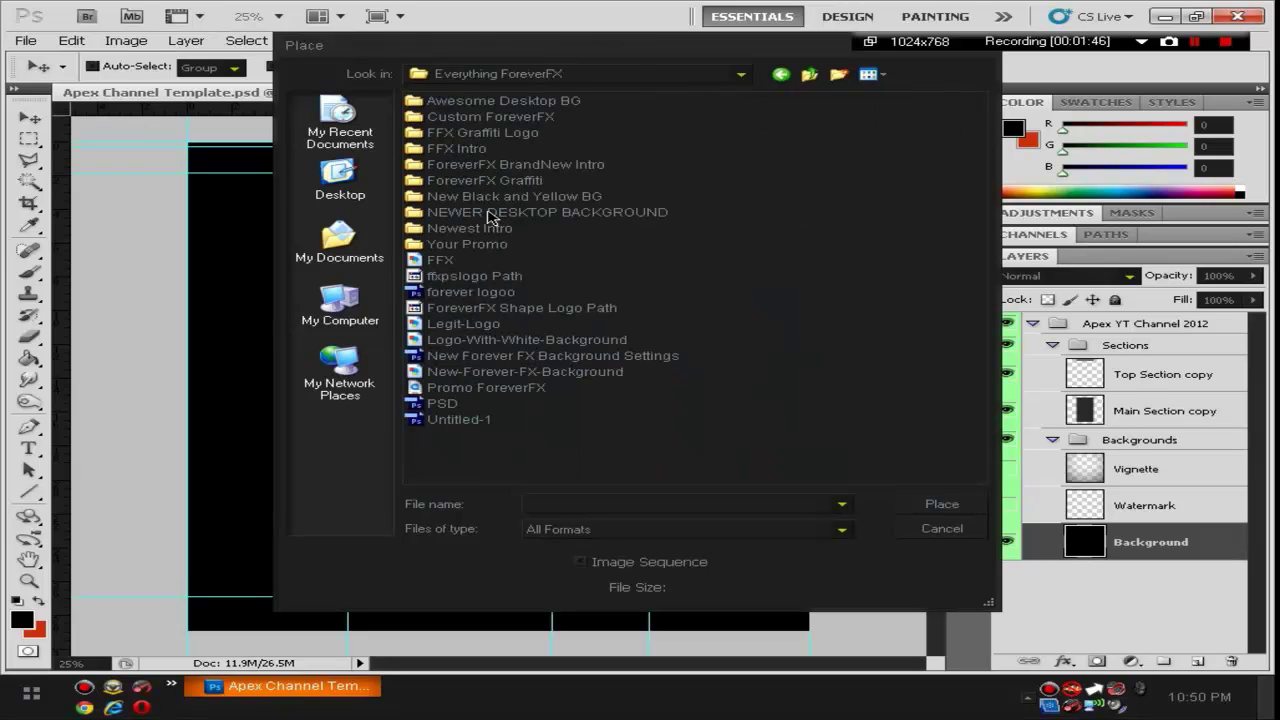
pyautogui.doubleClick(475, 195)
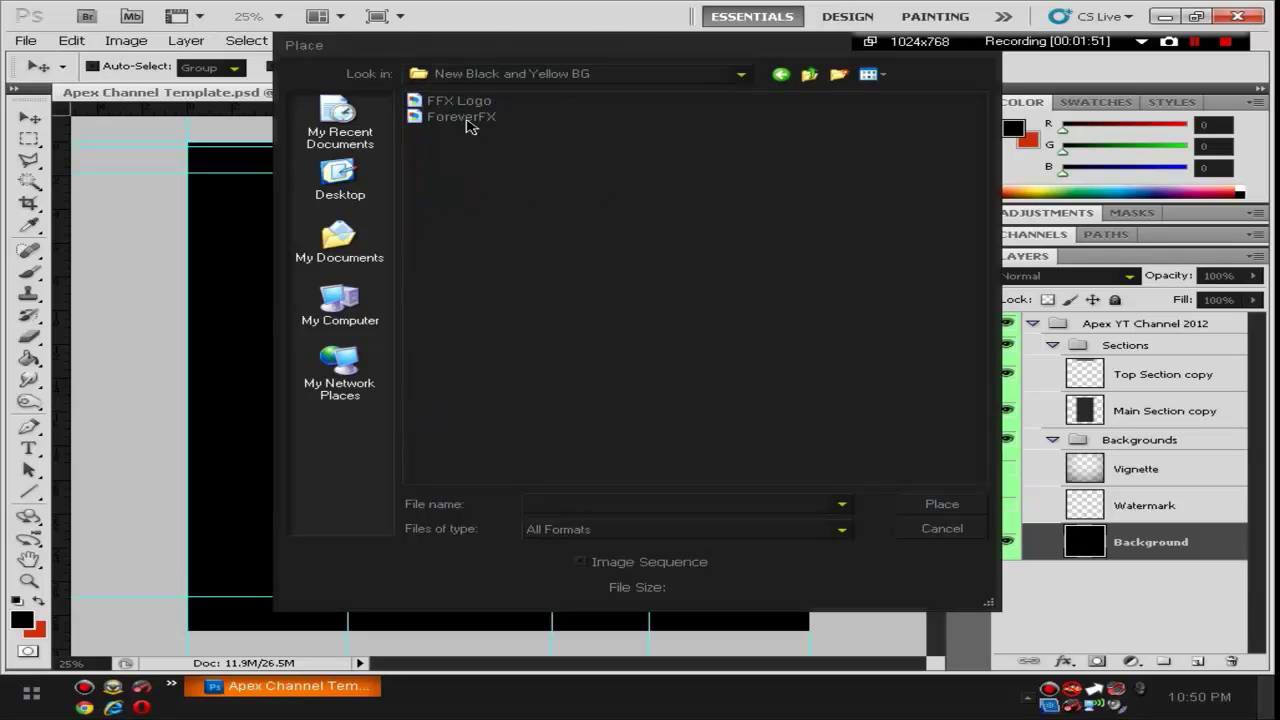
pyautogui.doubleClick(462, 117)
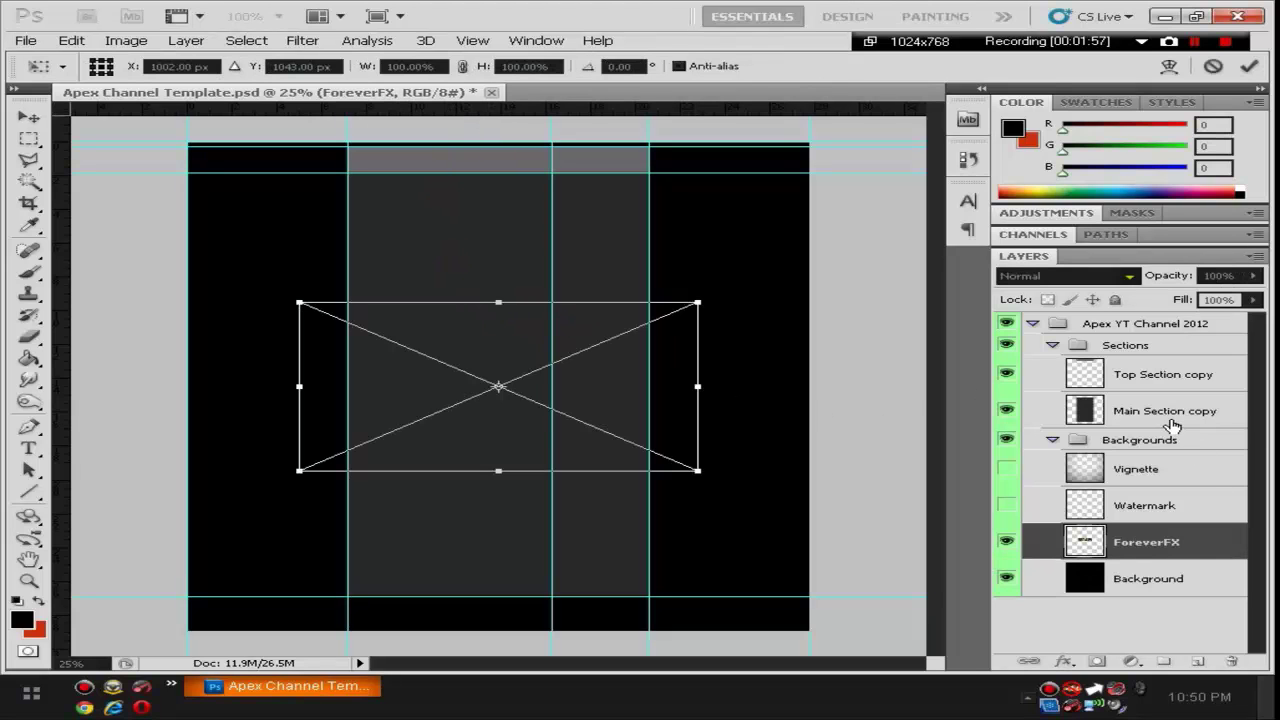
# Commit the ForeverFX image, move its layer above Backgrounds, and collapse both groups.
pyautogui.press('Return')
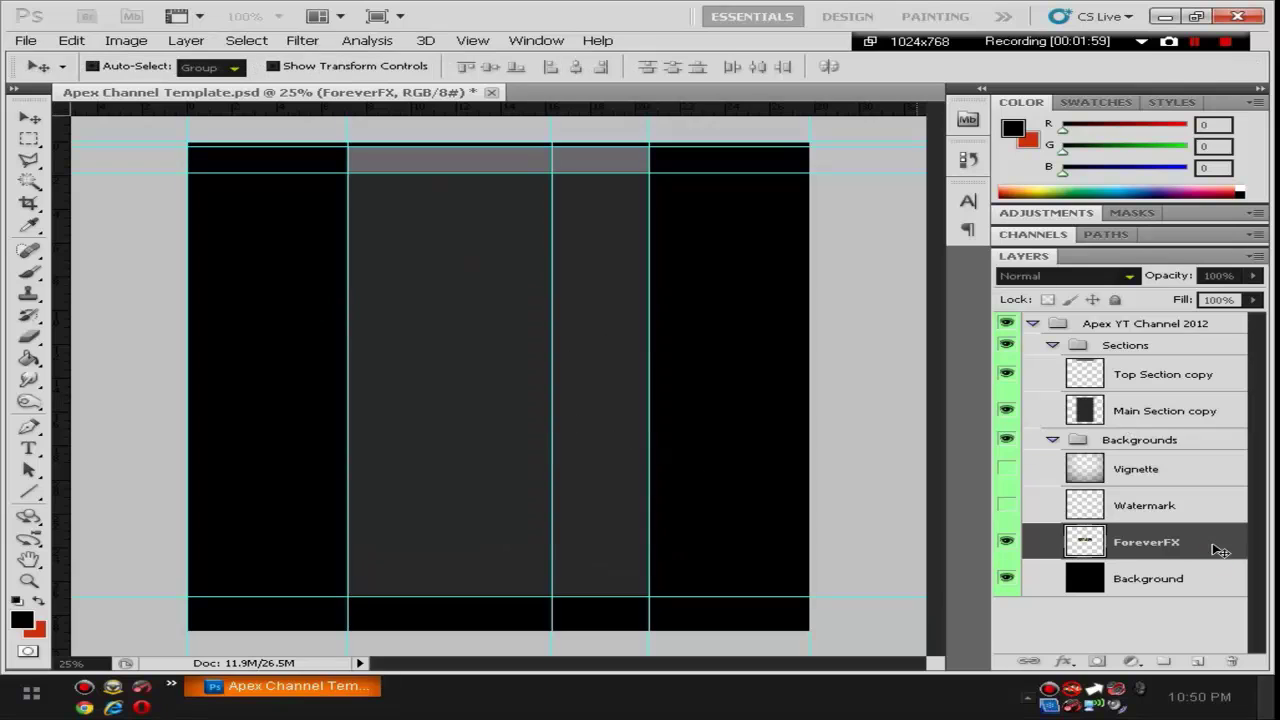
pyautogui.moveTo(1212, 546); pyautogui.dragTo(1170, 432)
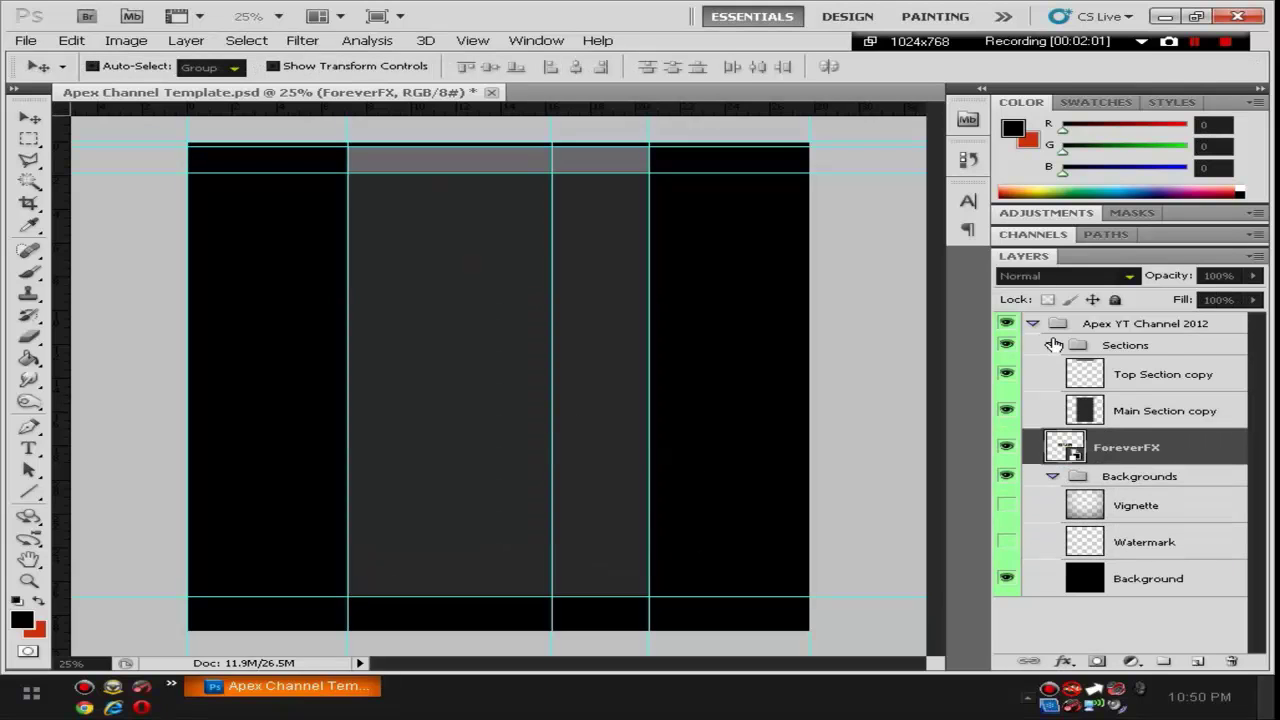
pyautogui.click(1052, 345)
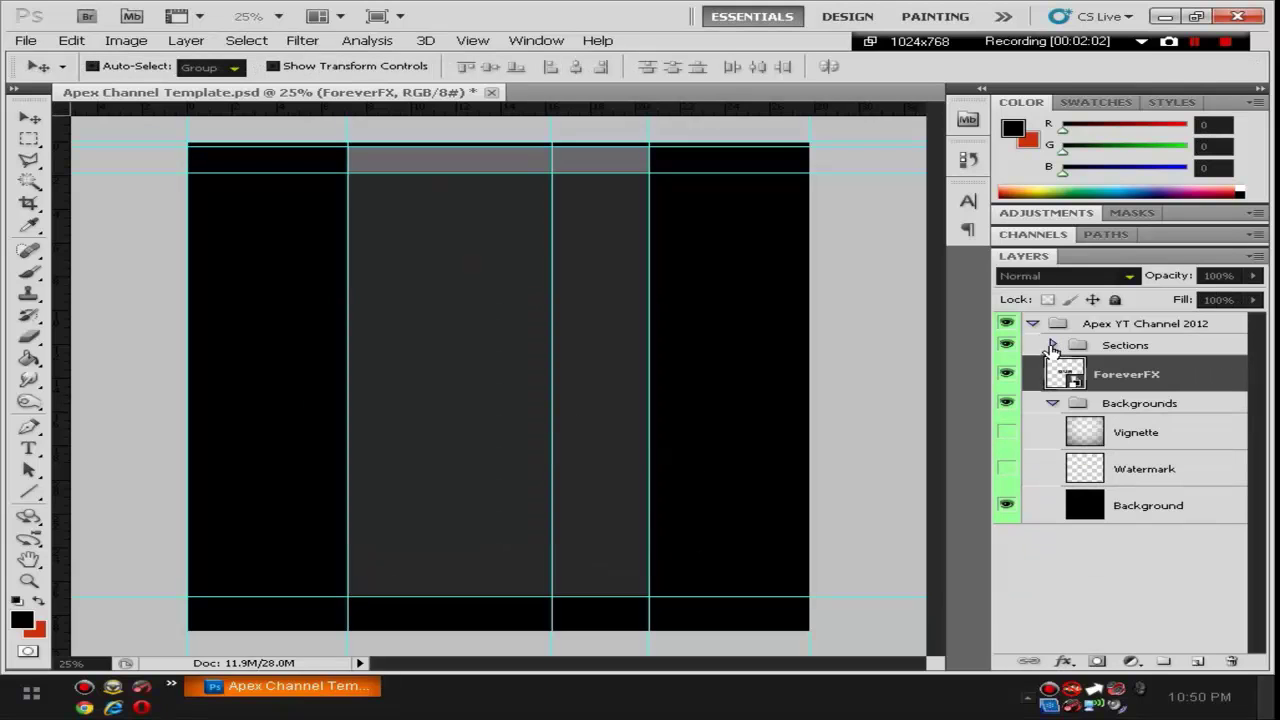
pyautogui.click(1052, 405)
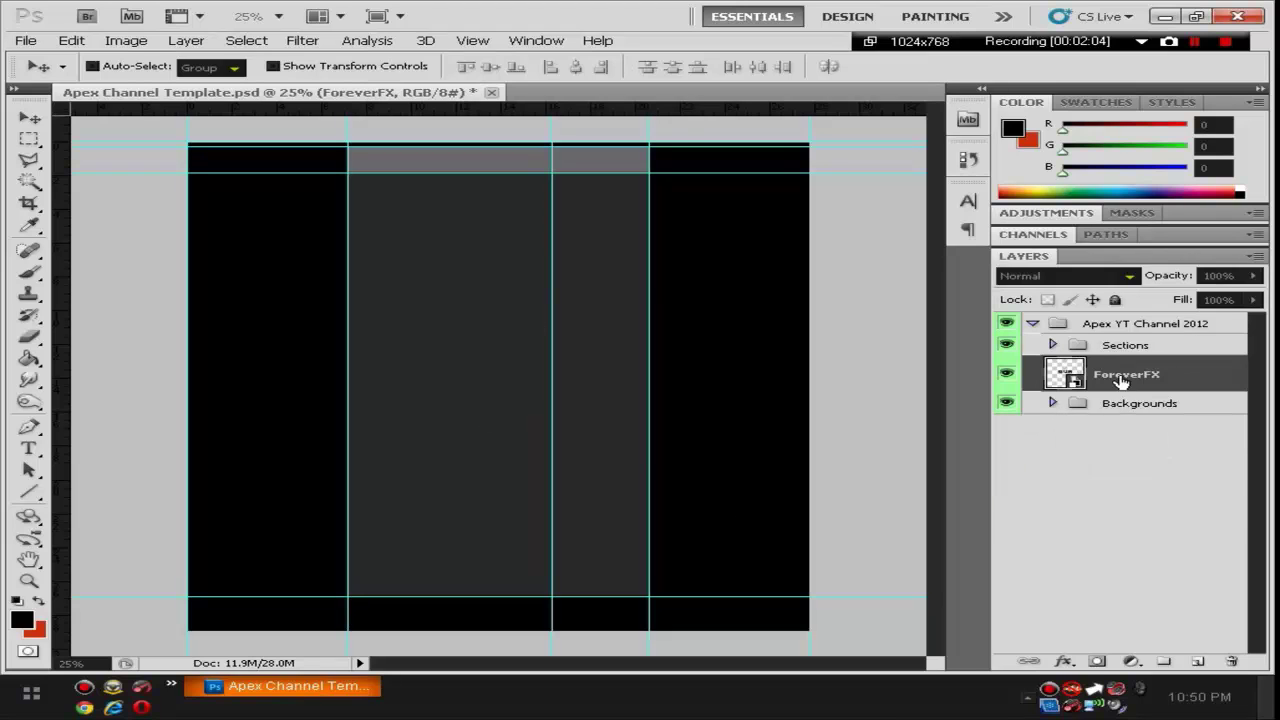
# Rotate the ForeverFX text -90° and scale it down into the left black column.
pyautogui.moveTo(497, 369); pyautogui.dragTo(368, 362)
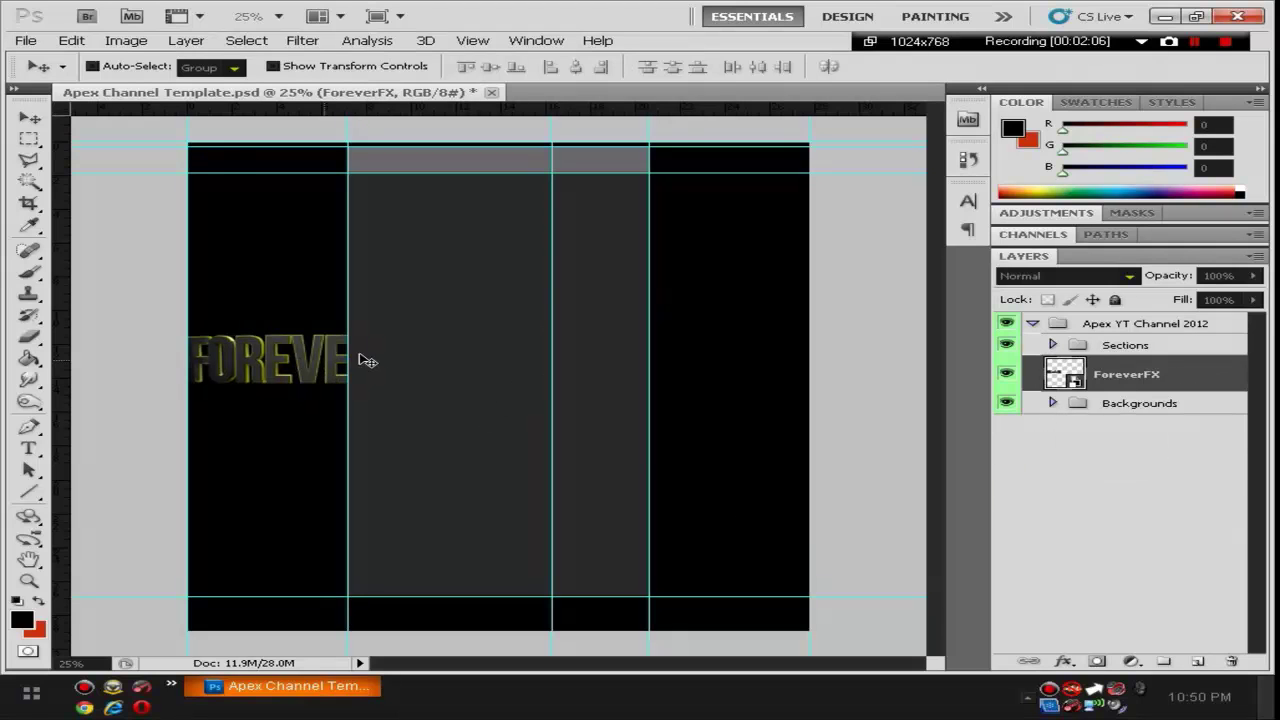
pyautogui.hotkey('ctrl', 't')
pyautogui.moveTo(543, 271); pyautogui.dragTo(183, 209)
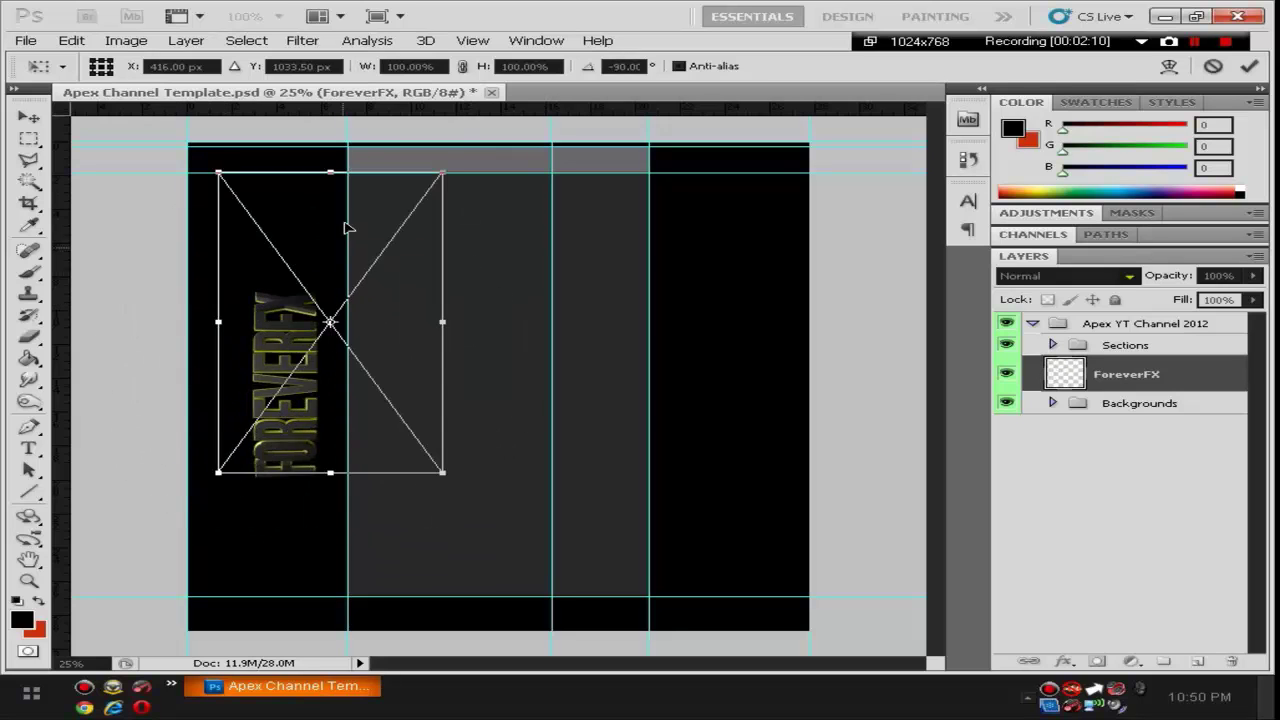
pyautogui.moveTo(344, 228); pyautogui.dragTo(362, 199)
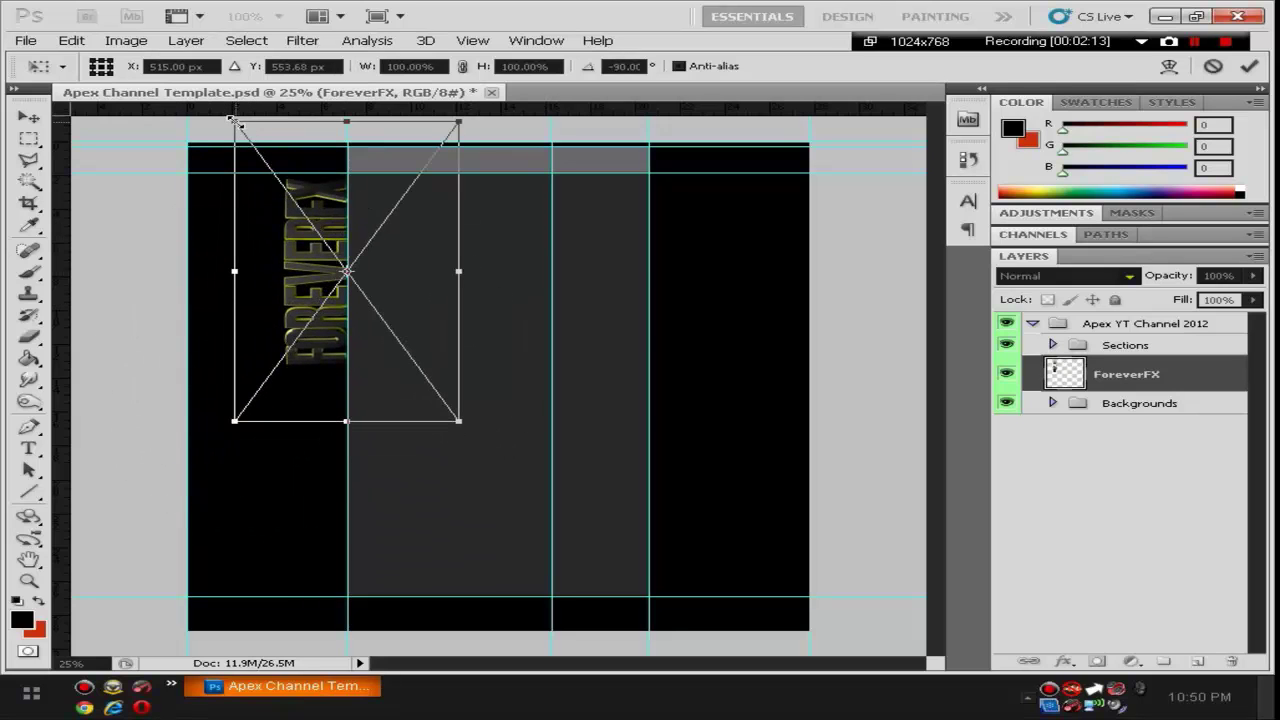
pyautogui.moveTo(232, 120); pyautogui.dragTo(316, 229)
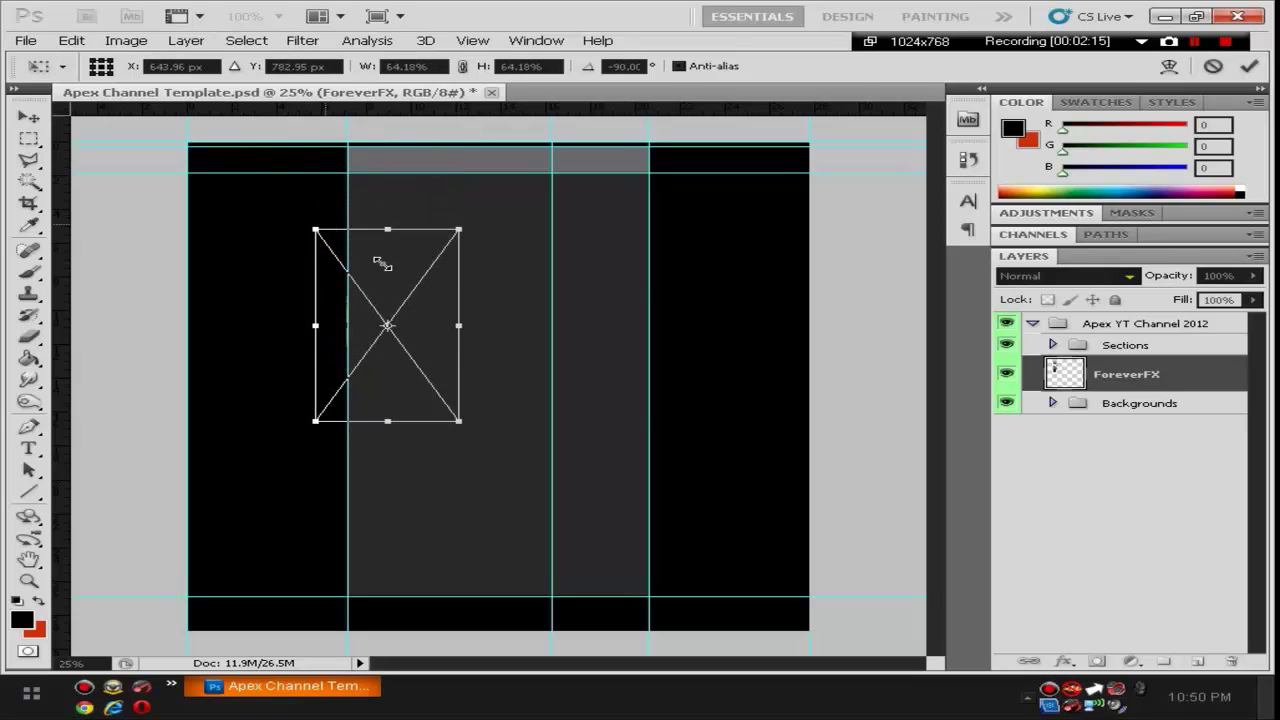
pyautogui.moveTo(382, 263); pyautogui.dragTo(347, 197)
pyautogui.moveTo(276, 159); pyautogui.dragTo(299, 190)
pyautogui.moveTo(354, 223); pyautogui.dragTo(331, 205)
pyautogui.press('Return')
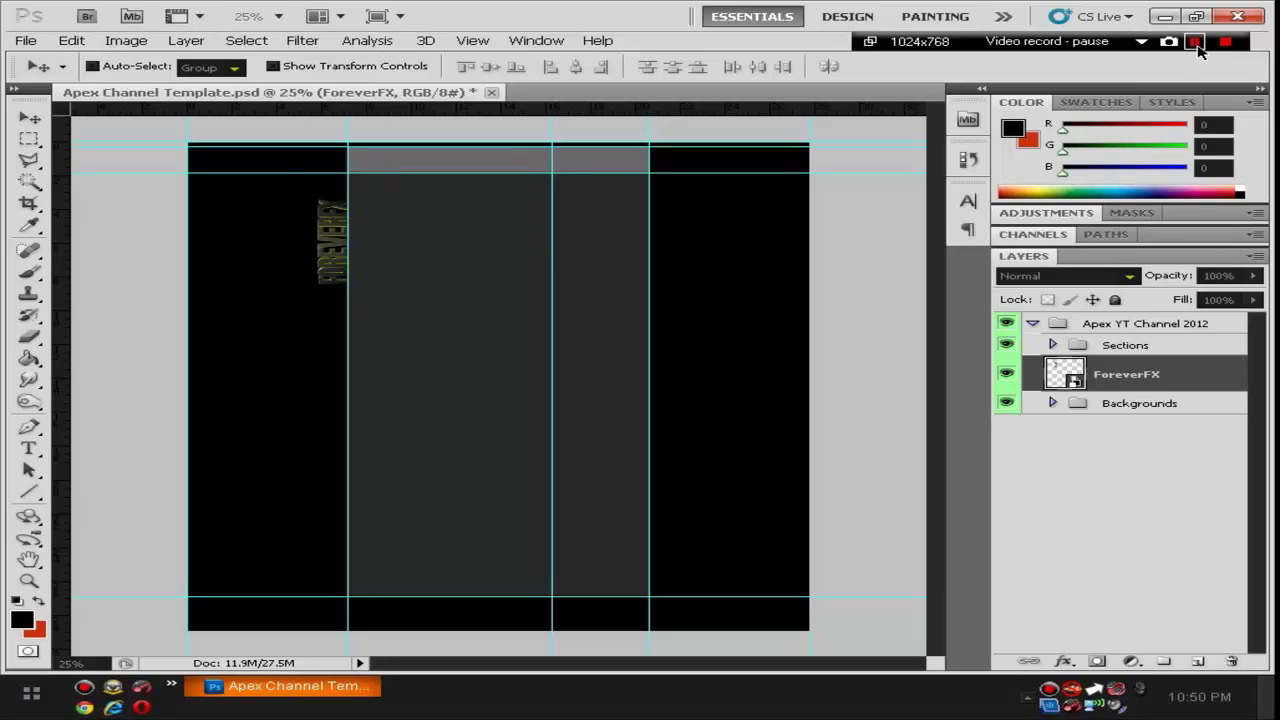
# Shrink the ForeverFX text slightly more, to 42.12%, and nudge it toward the column top.
pyautogui.click(1195, 41)
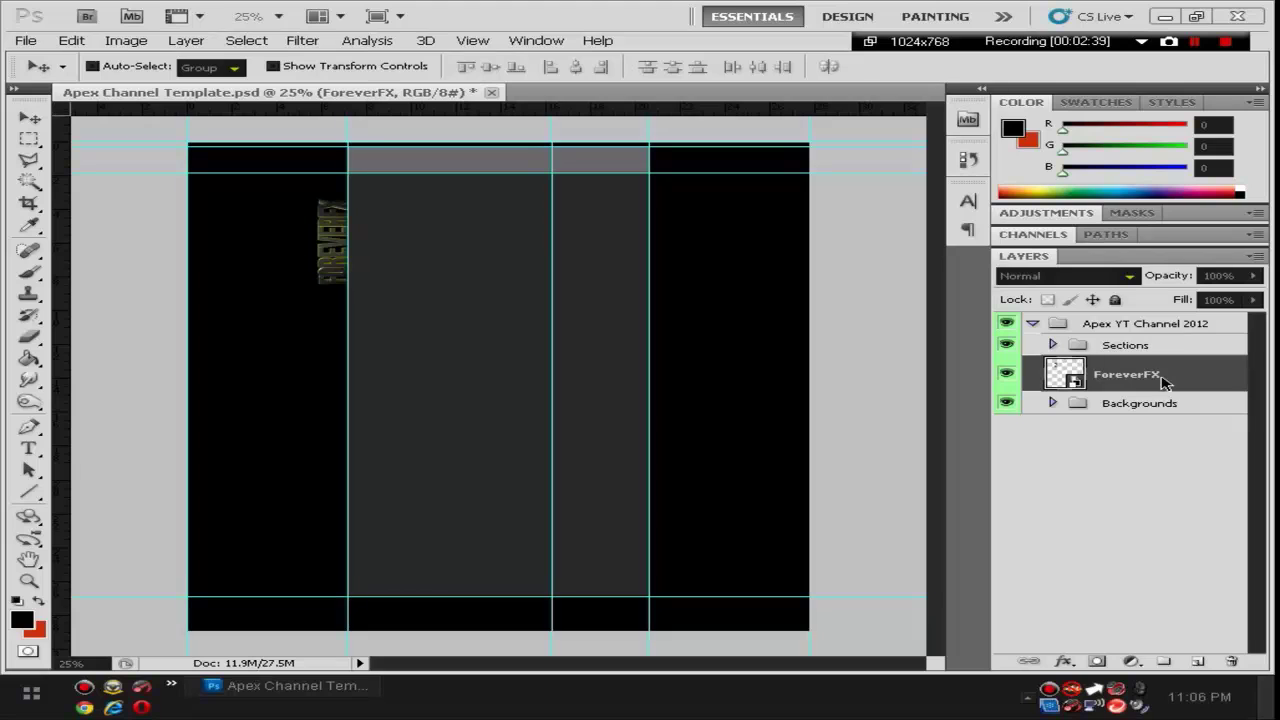
pyautogui.hotkey('ctrl', 't')
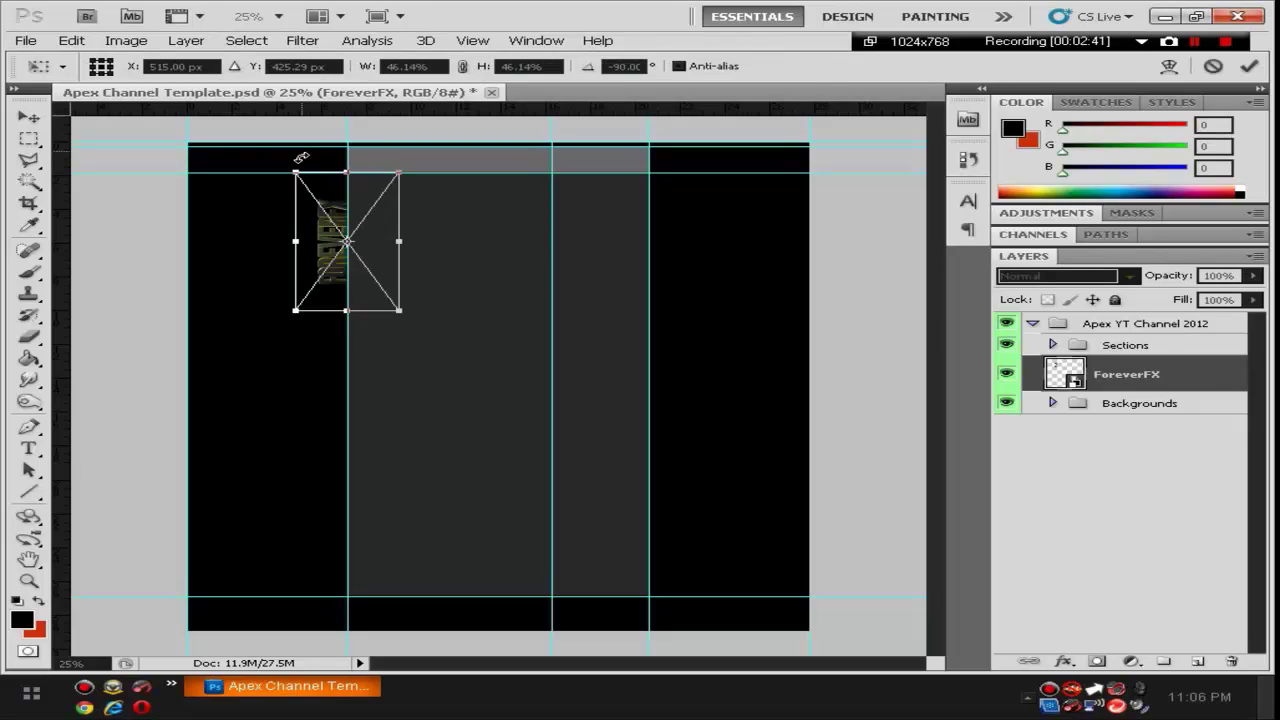
pyautogui.moveTo(296, 175); pyautogui.dragTo(303, 185)
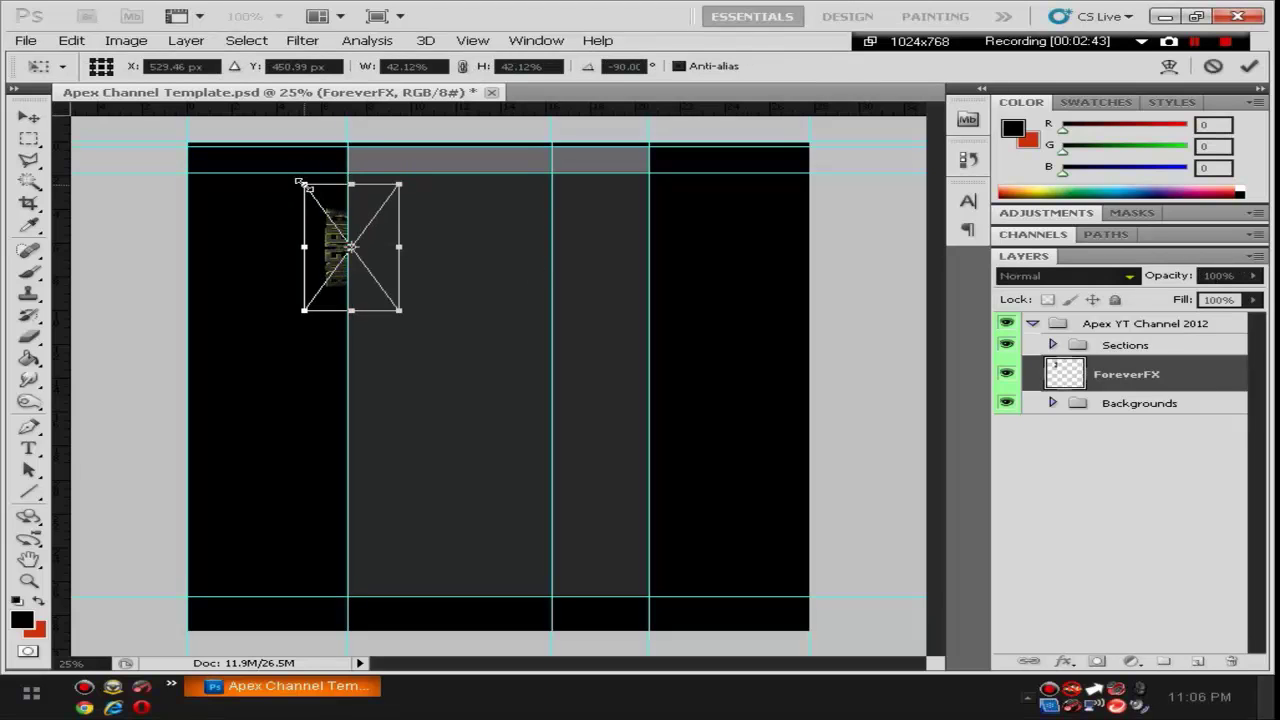
pyautogui.press('Return')
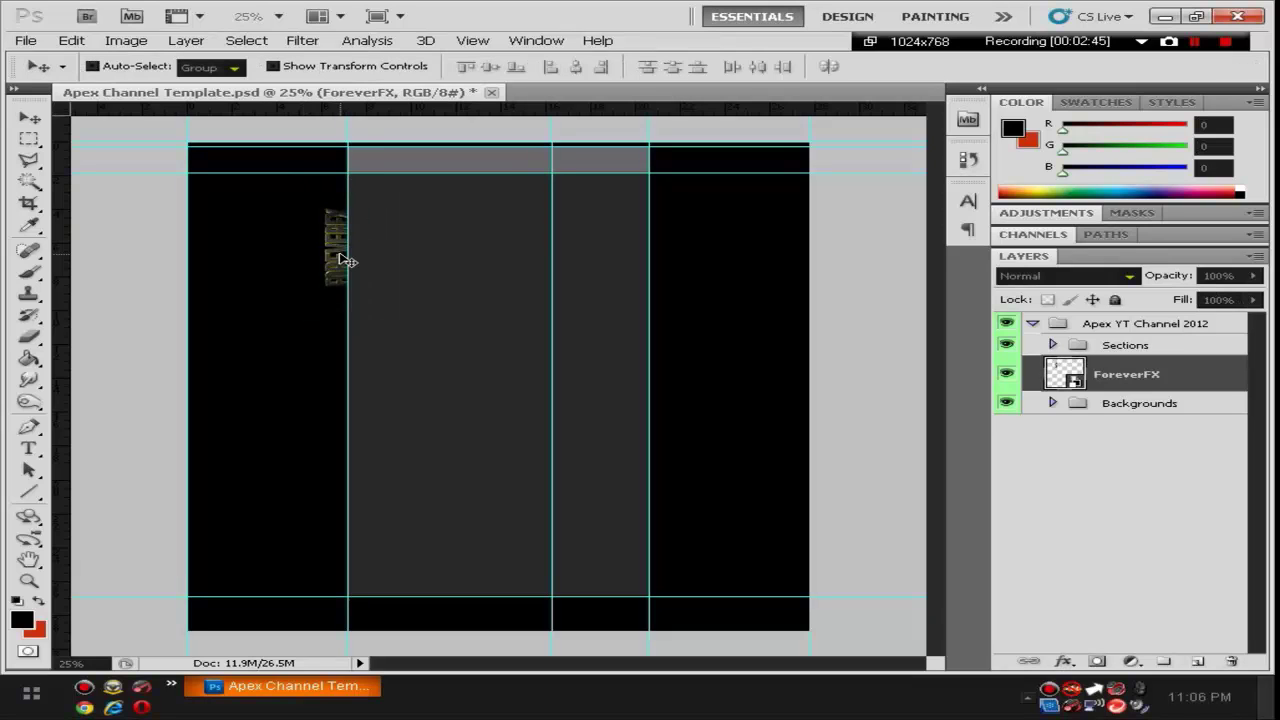
pyautogui.moveTo(340, 260); pyautogui.dragTo(337, 236)
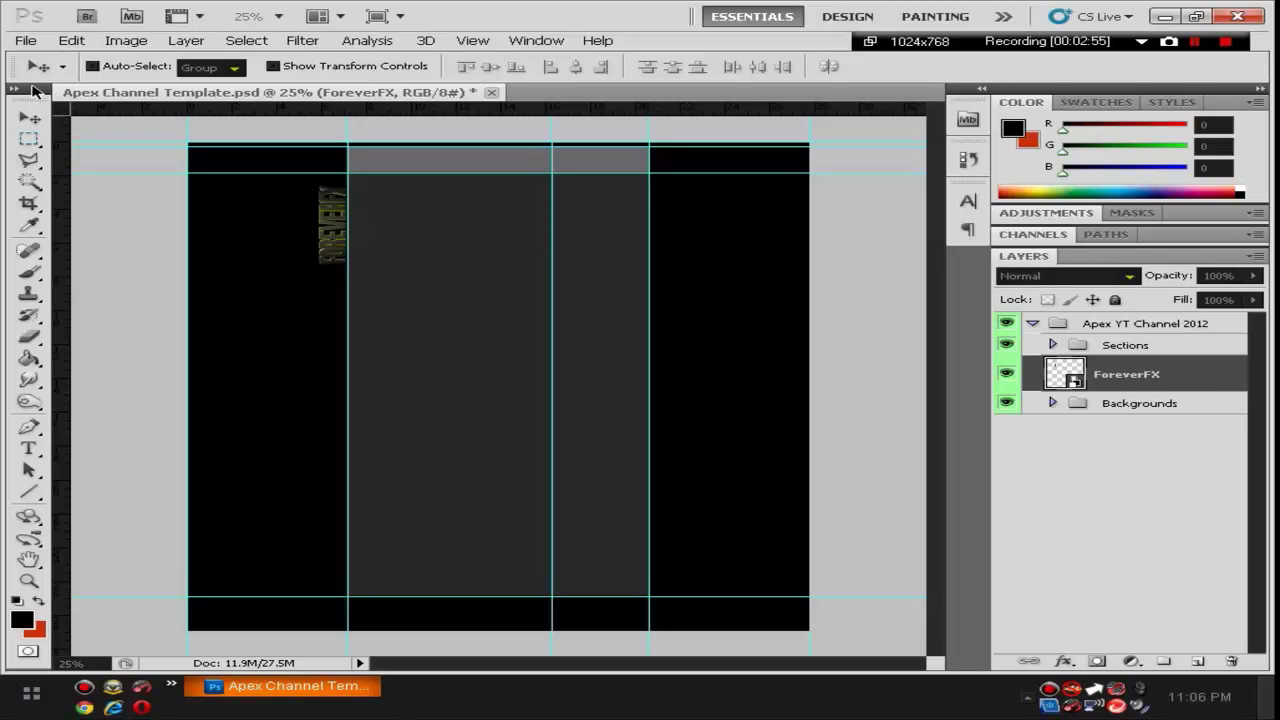
pyautogui.click(22, 40)
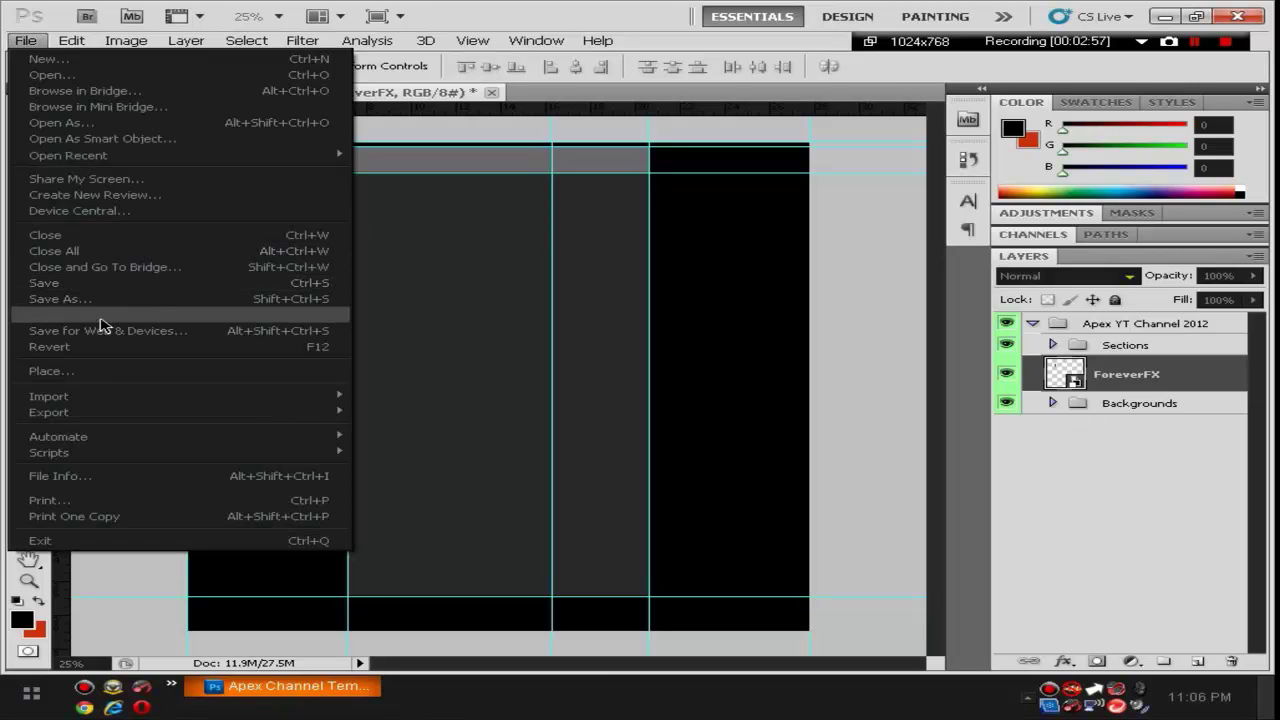
# Place FFX Logo, rotate it -90°, scale it to 52.30%, and set it beside the ForeverFX text.
pyautogui.click(112, 372)
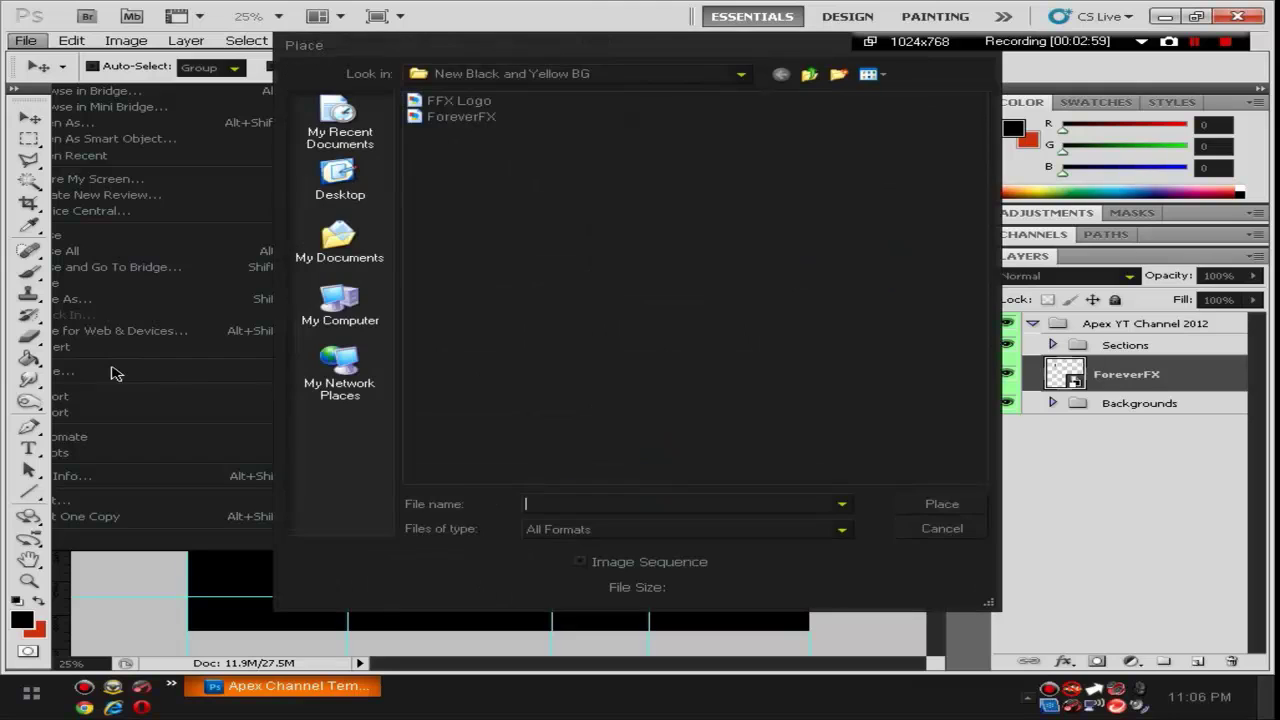
pyautogui.click(445, 103)
pyautogui.doubleClick(445, 103)
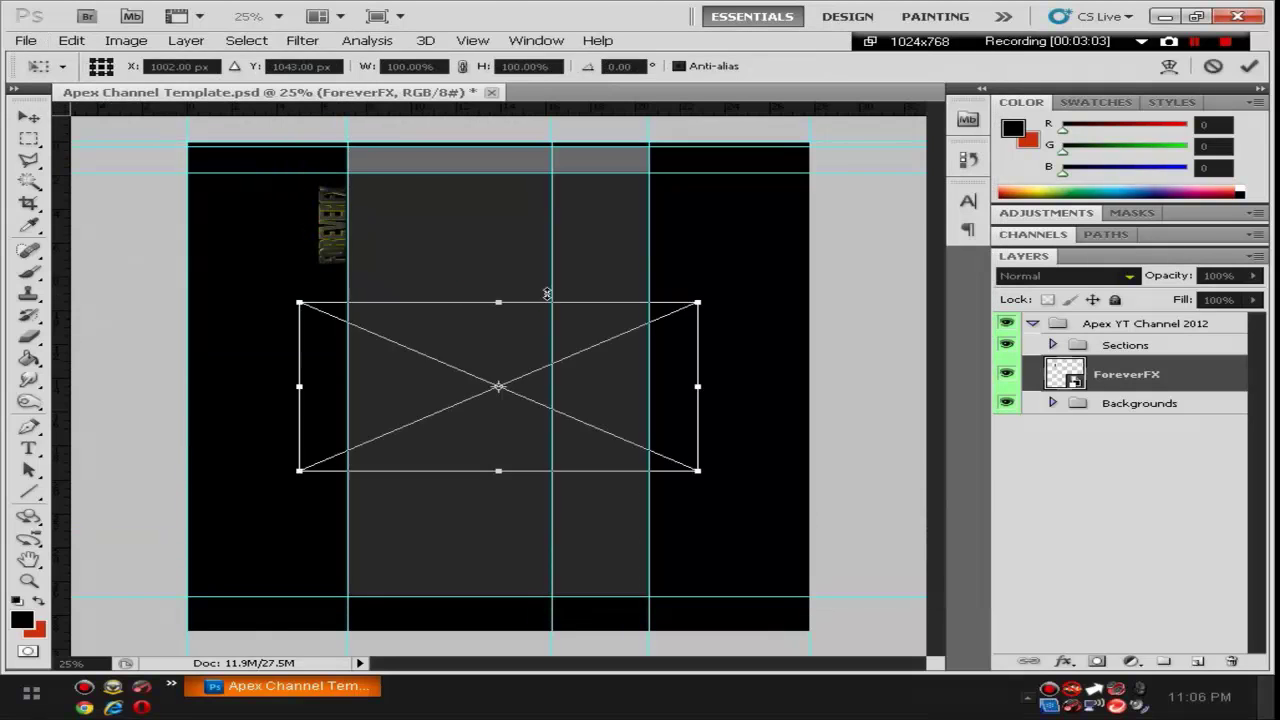
pyautogui.moveTo(492, 408); pyautogui.dragTo(280, 408)
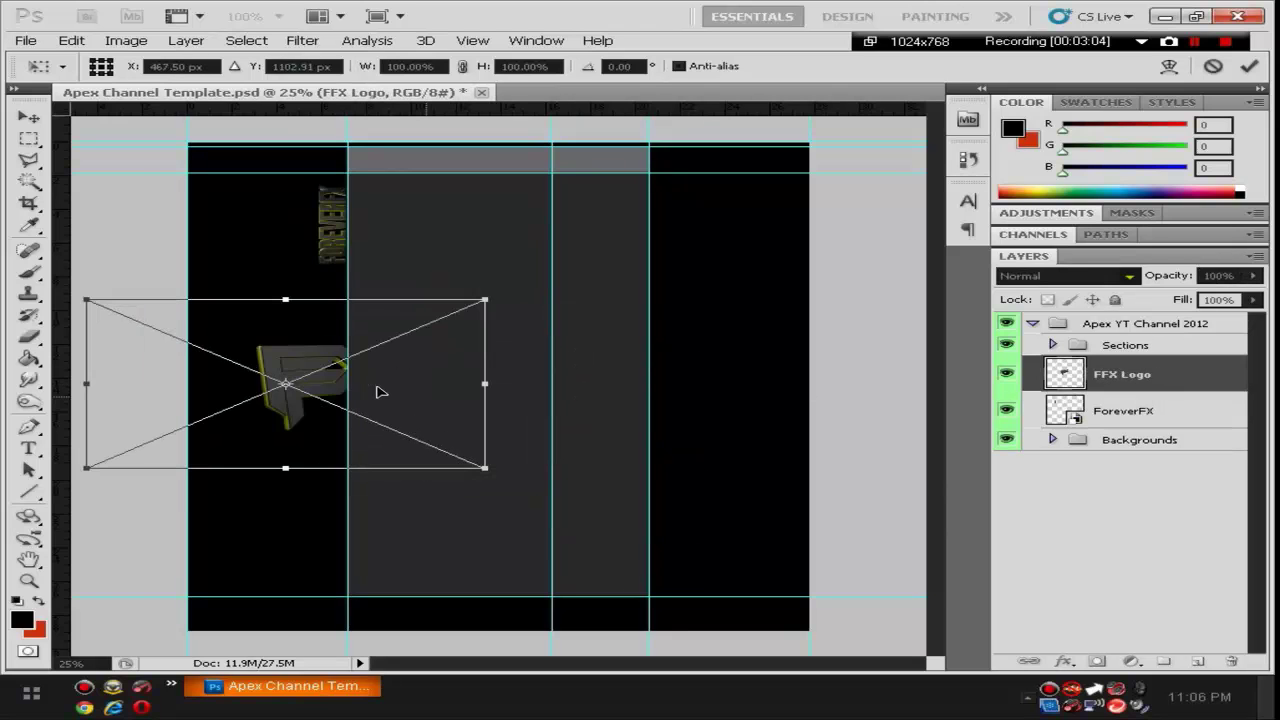
pyautogui.moveTo(529, 270); pyautogui.dragTo(290, 342)
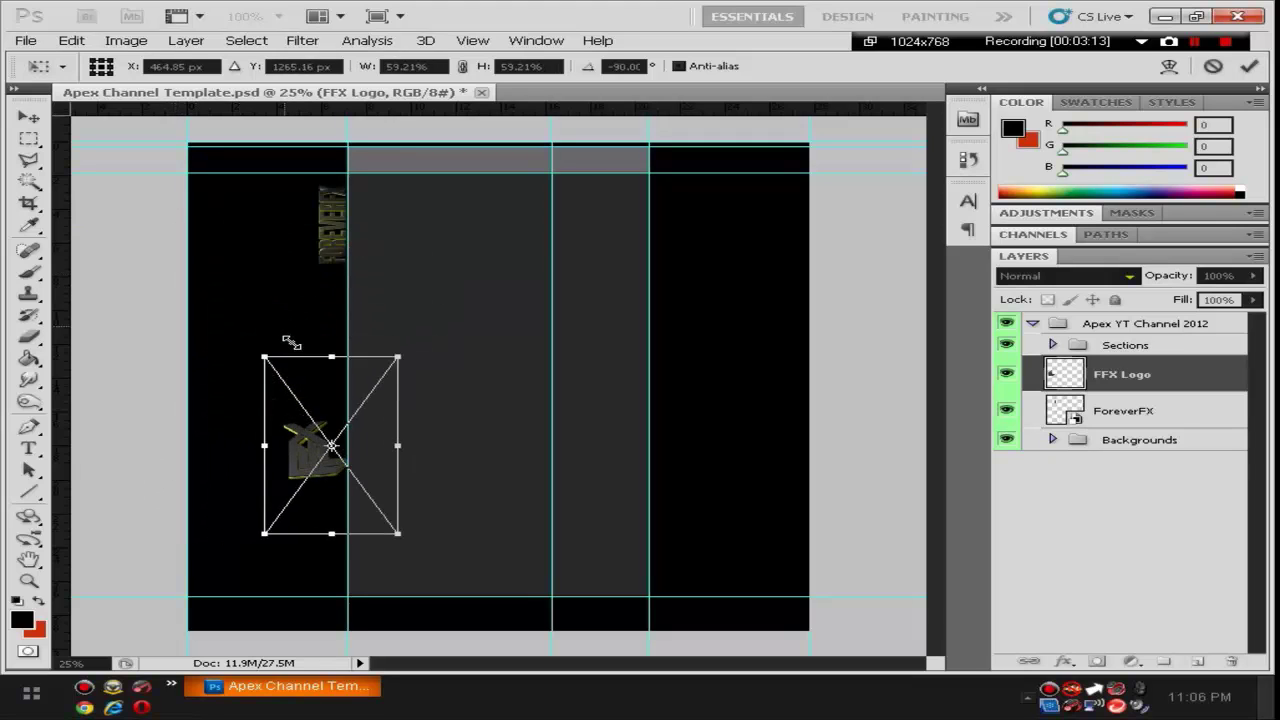
pyautogui.moveTo(337, 391); pyautogui.dragTo(336, 166)
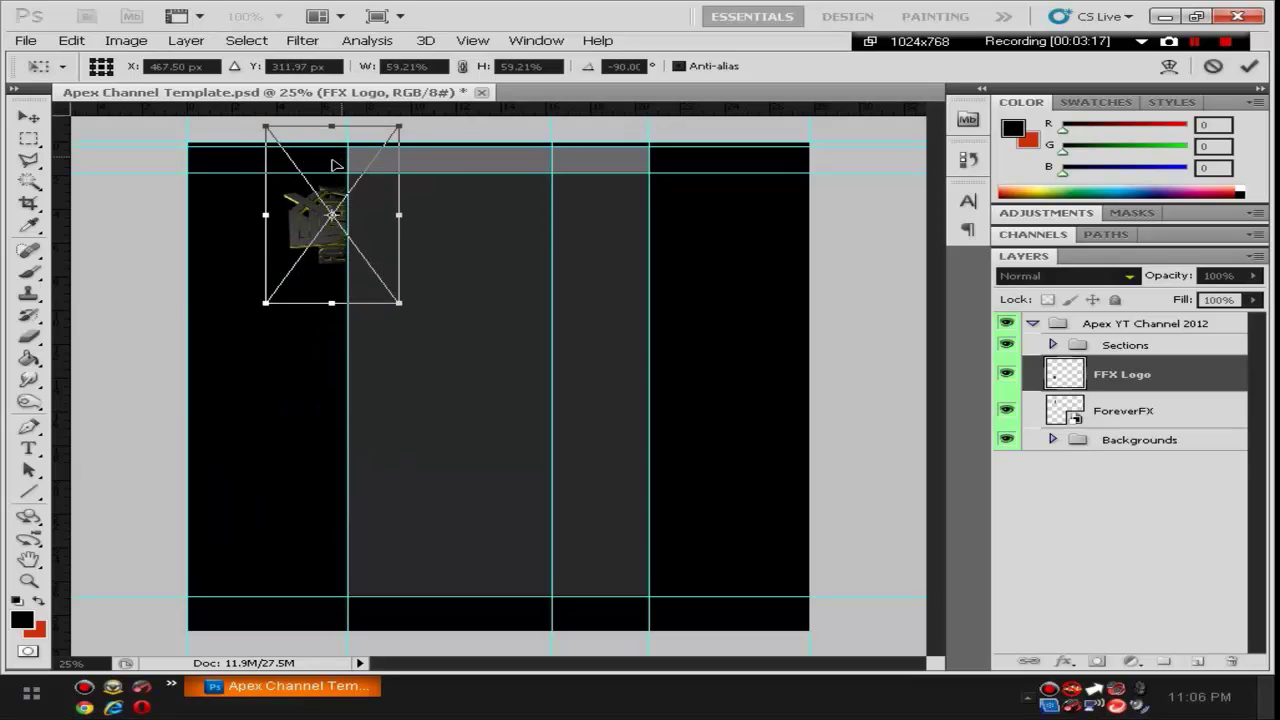
pyautogui.moveTo(266, 127); pyautogui.dragTo(283, 145)
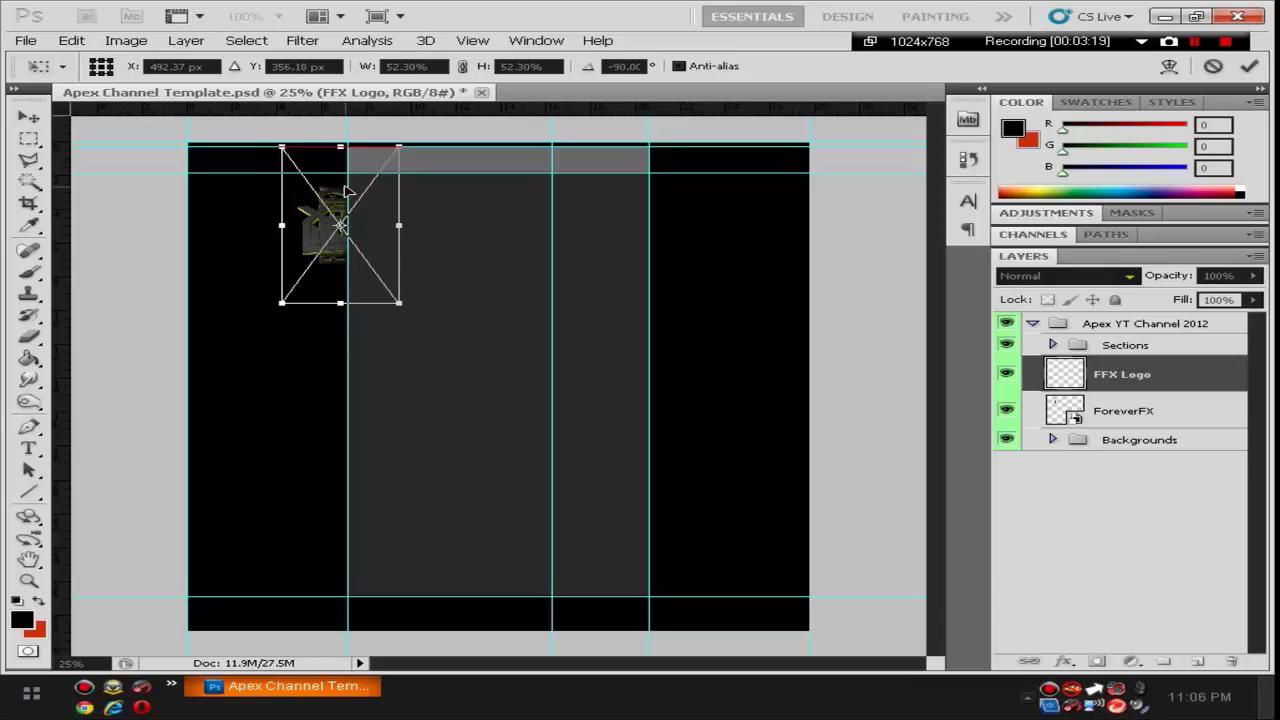
pyautogui.moveTo(345, 190)
pyautogui.mouseDown()
pyautogui.moveTo(322, 184)
pyautogui.moveTo(336, 183)
pyautogui.mouseUp()
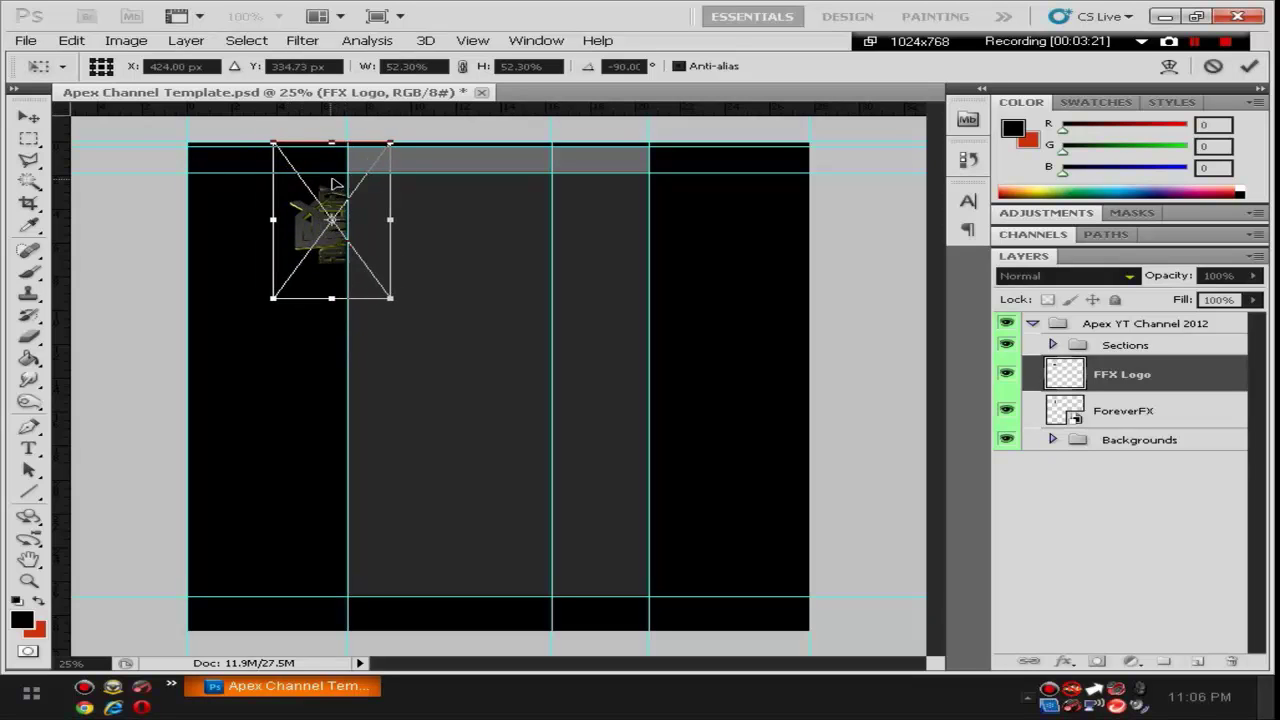
pyautogui.press('Return')
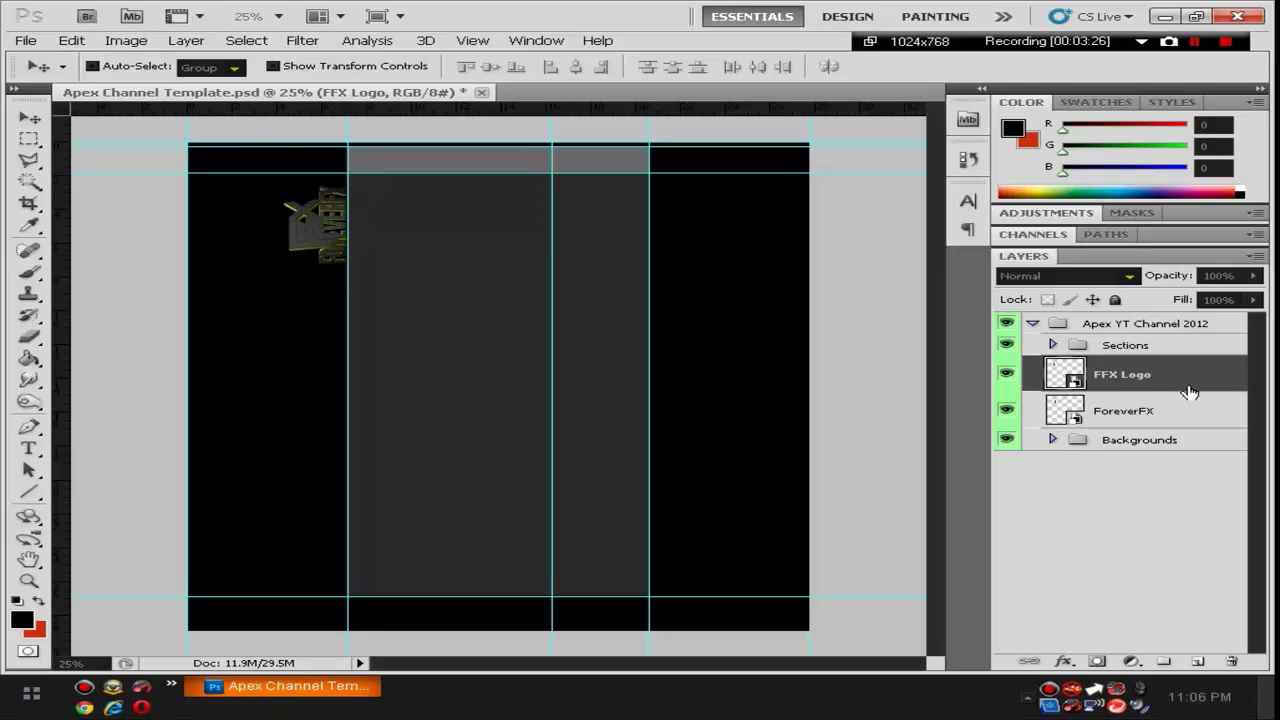
# Drag the FFX Logo layer down beneath ForeverFX in the Layers panel.
pyautogui.moveTo(1193, 380); pyautogui.dragTo(1188, 424)
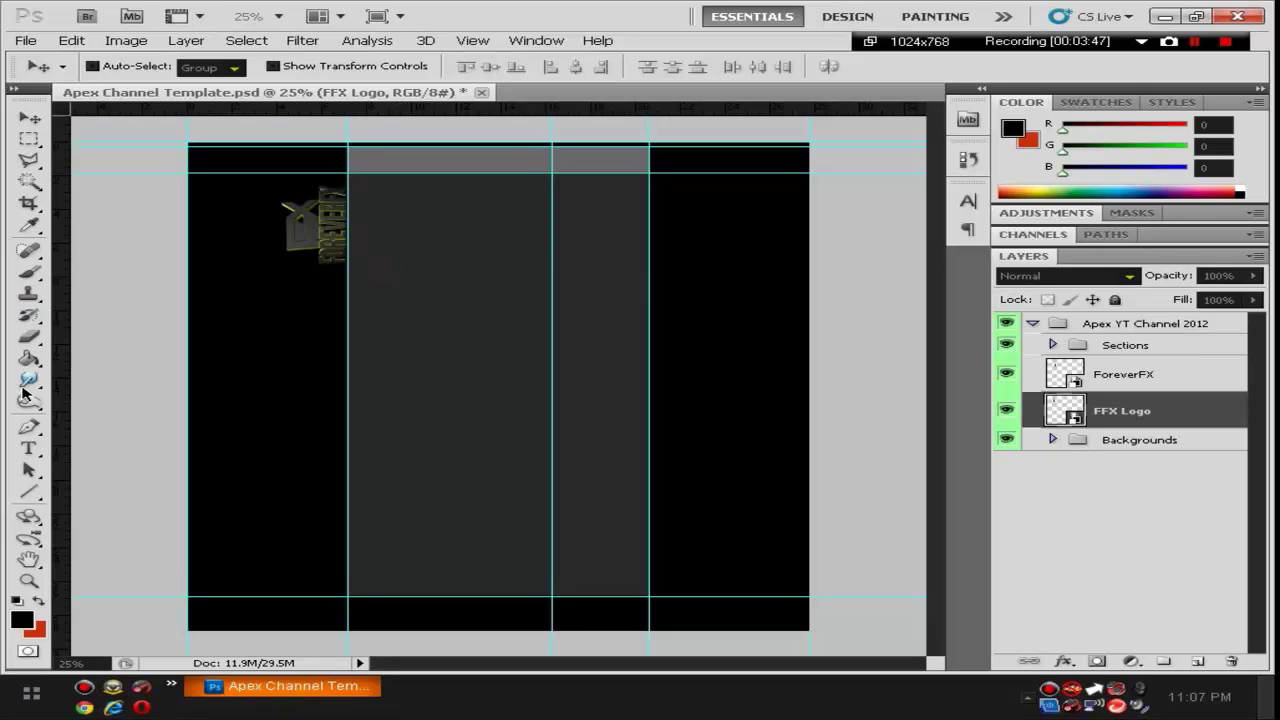
pyautogui.click(1051, 441)
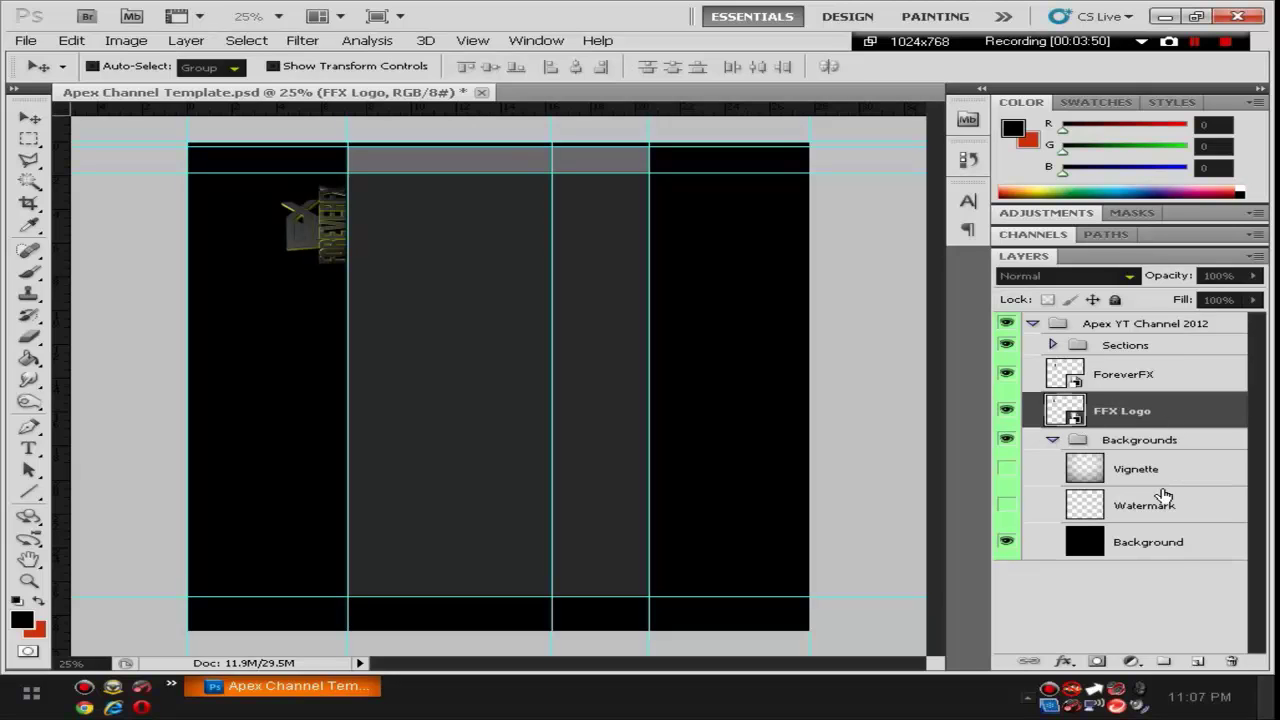
pyautogui.click(1196, 541)
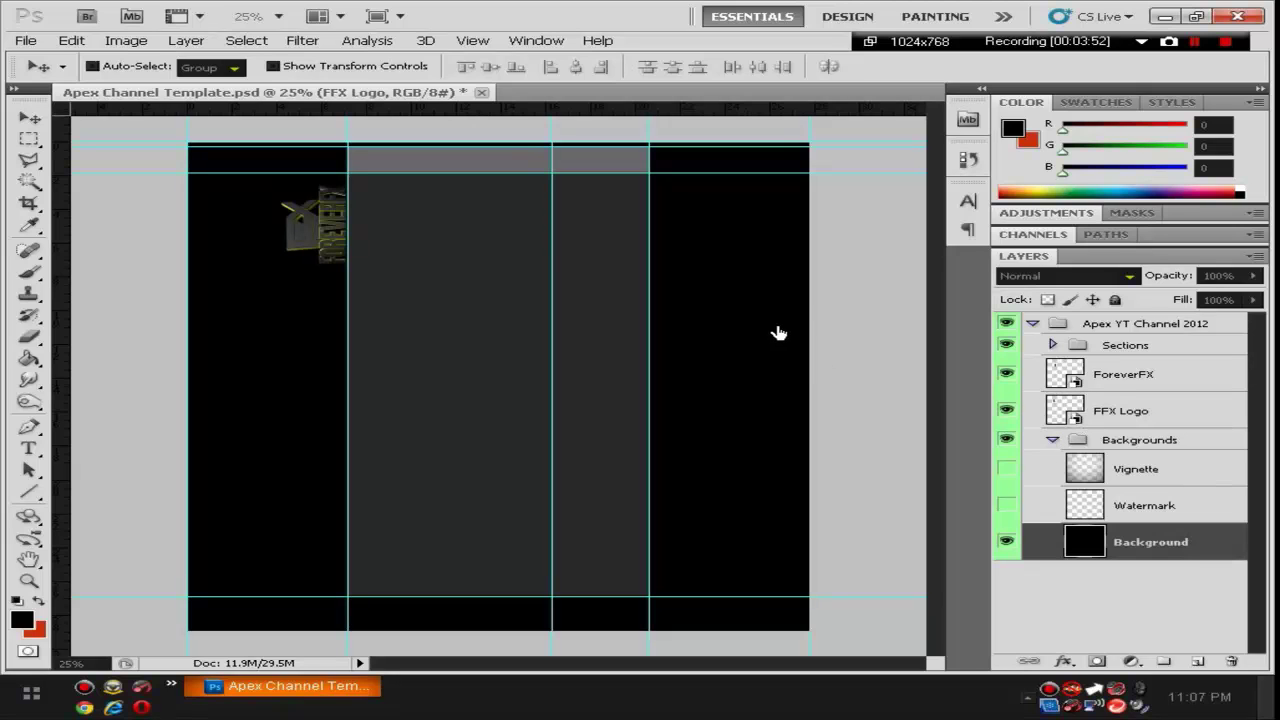
pyautogui.press('h')
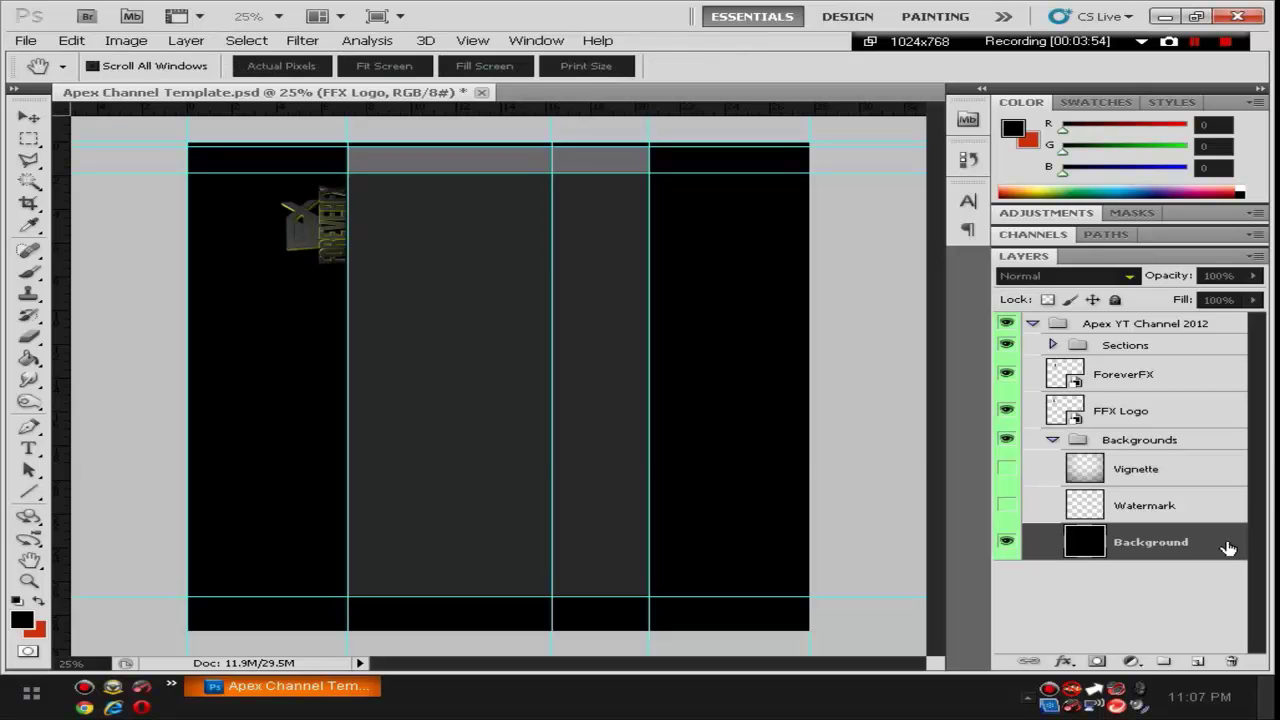
pyautogui.doubleClick(1226, 542)
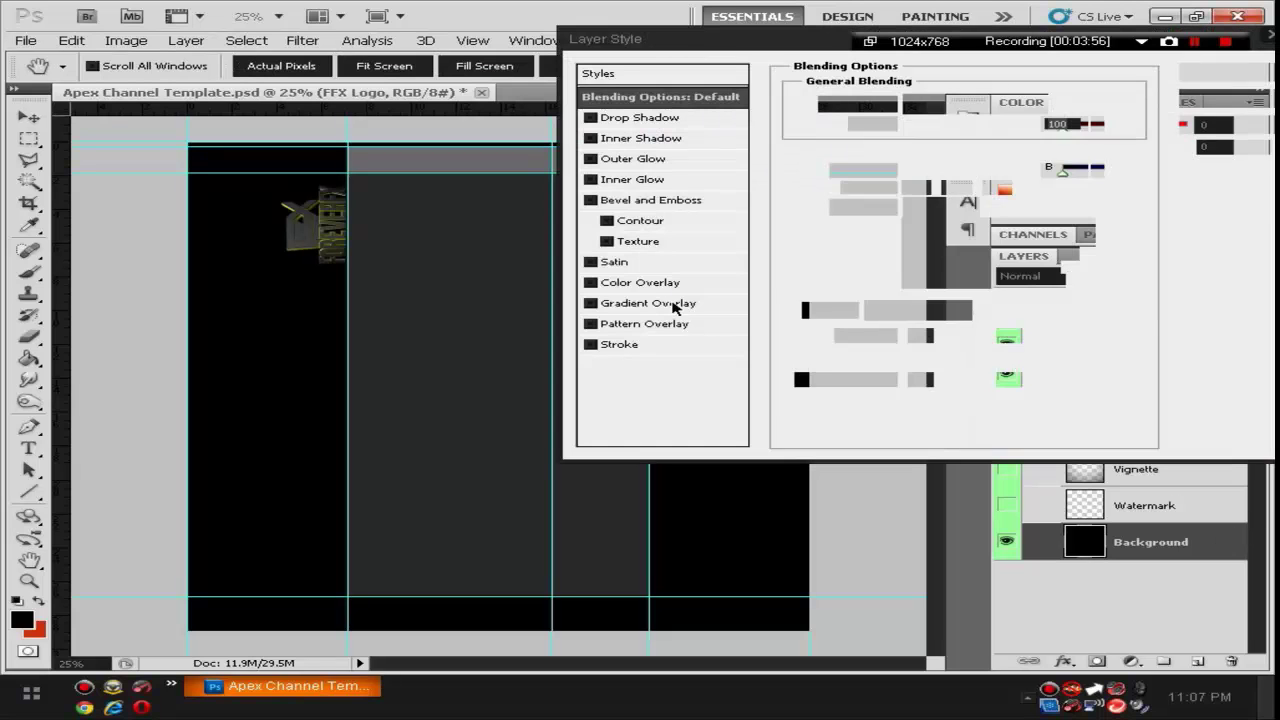
pyautogui.click(648, 304)
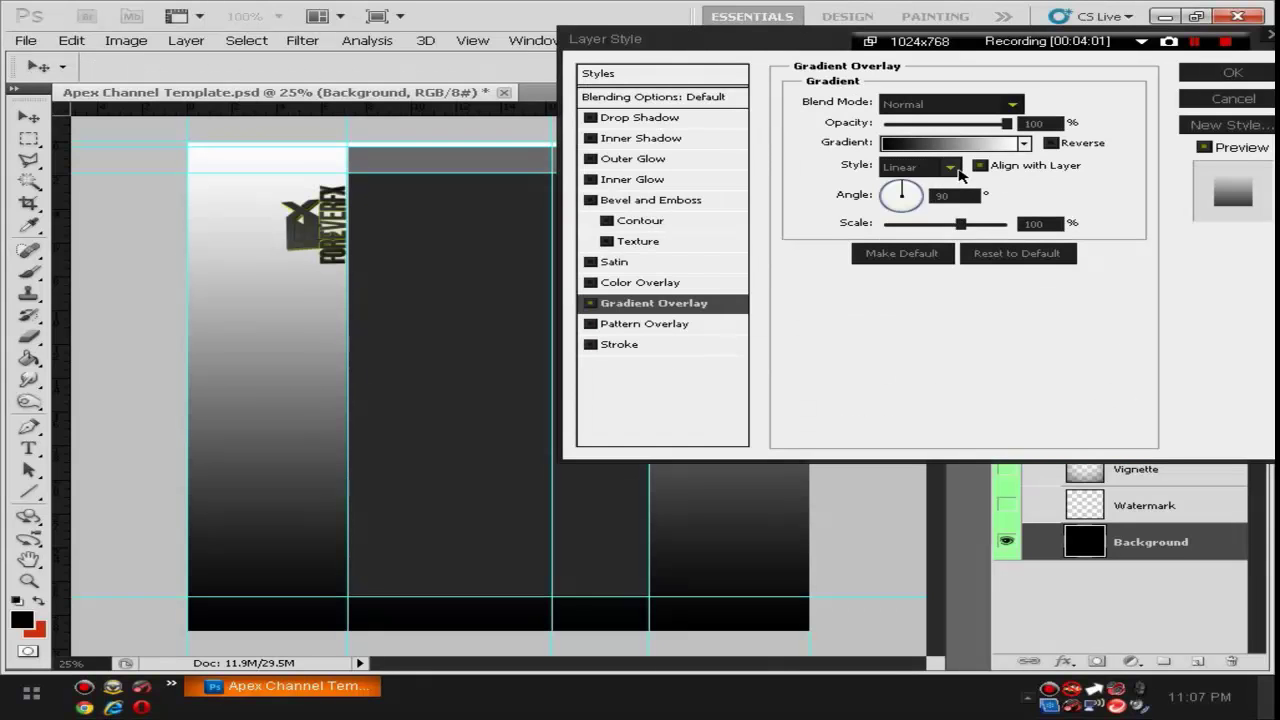
pyautogui.click(950, 168)
pyautogui.click(930, 200)
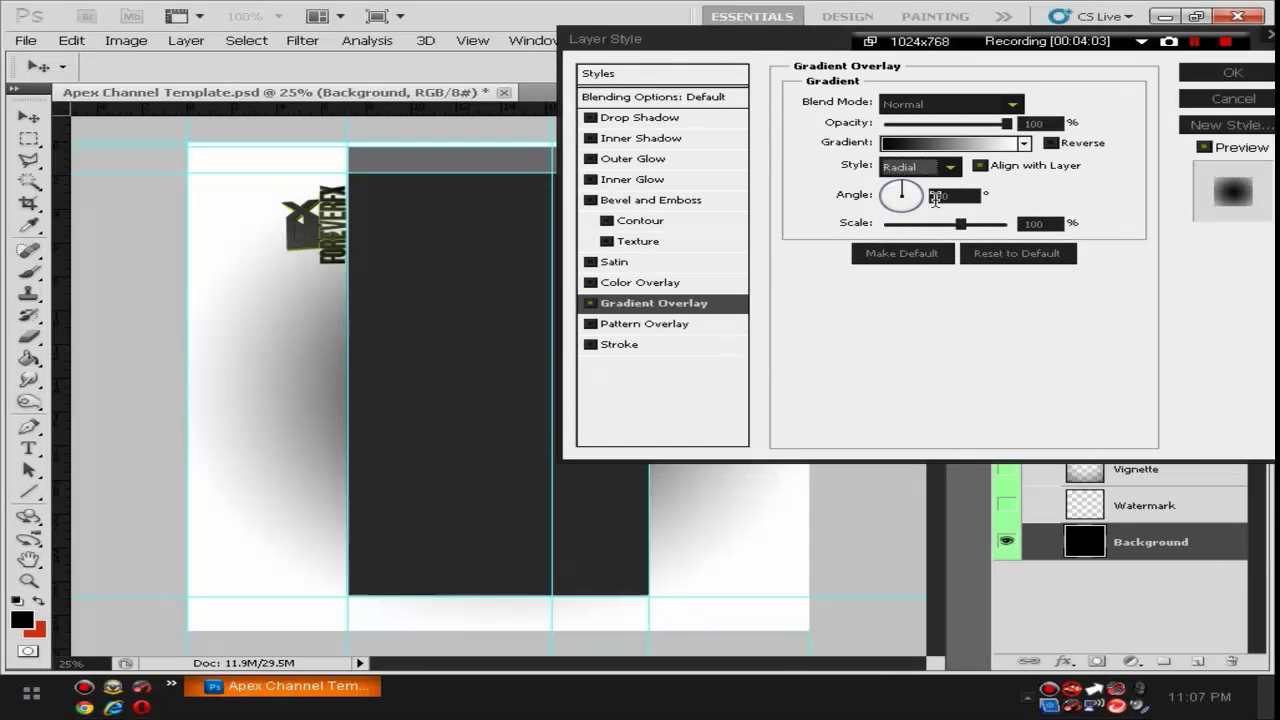
pyautogui.click(1050, 143)
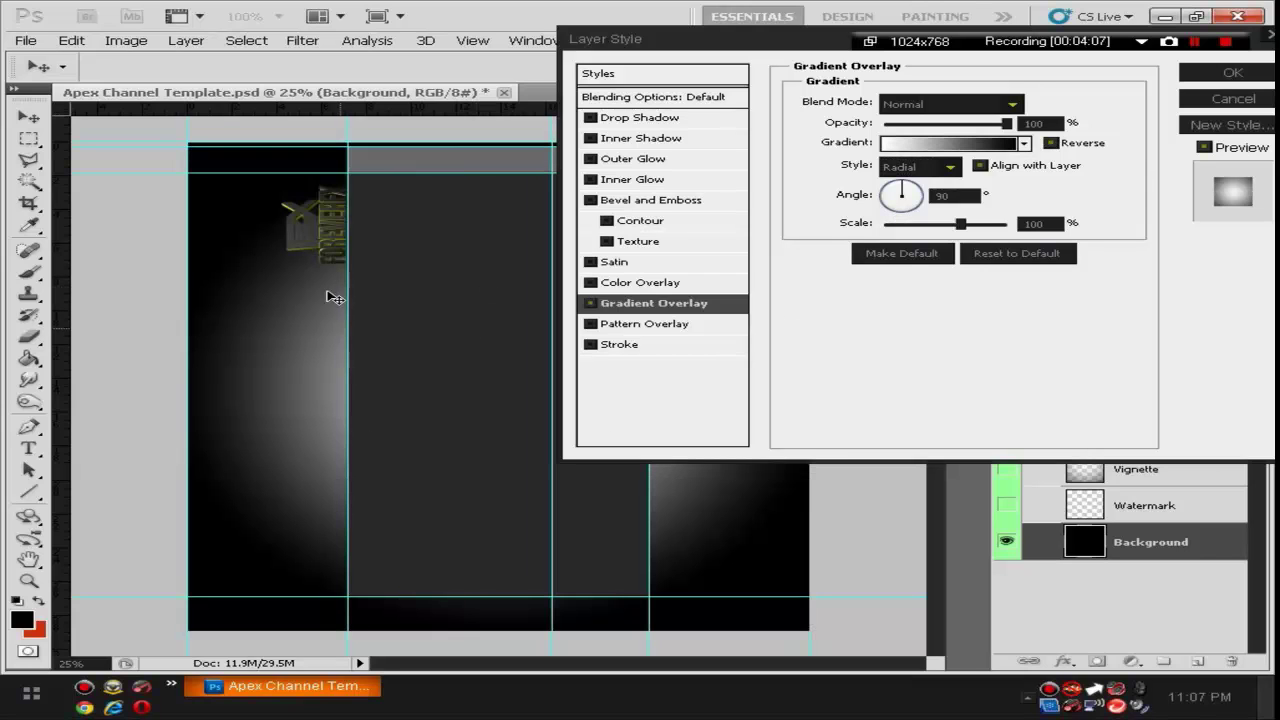
pyautogui.click(1240, 100)
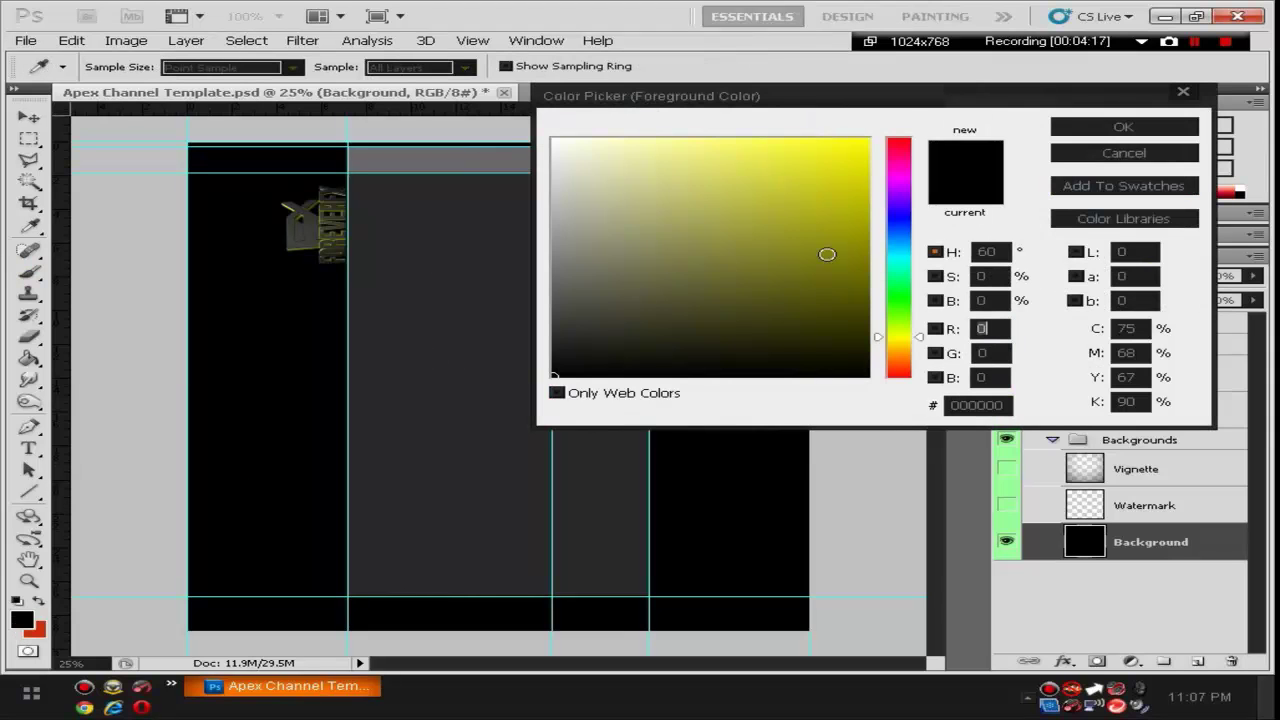
# Set the foreground colour to bright yellow ffff00.
pyautogui.click(826, 251)
pyautogui.moveTo(826, 251)
pyautogui.mouseDown()
pyautogui.moveTo(866, 245)
pyautogui.moveTo(543, 266)
pyautogui.moveTo(360, 330)
pyautogui.mouseUp()
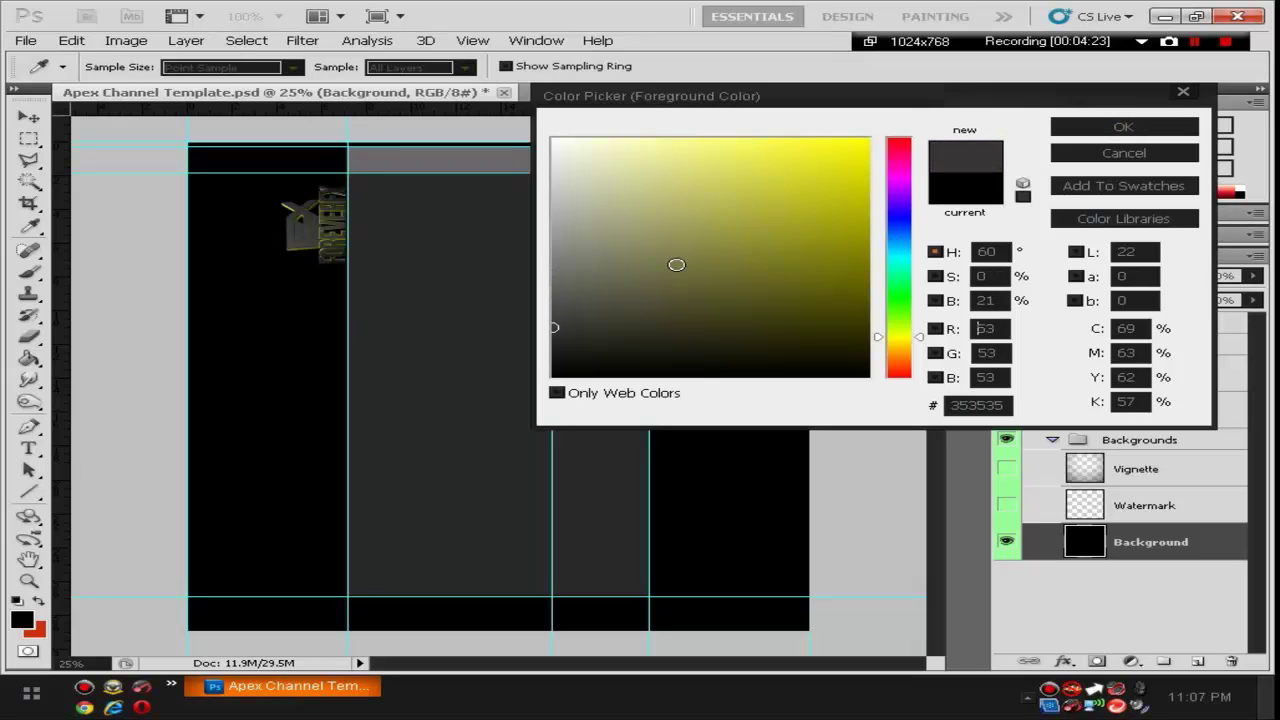
pyautogui.moveTo(921, 218)
pyautogui.mouseDown()
pyautogui.moveTo(946, 174)
pyautogui.moveTo(976, 220)
pyautogui.moveTo(925, 108)
pyautogui.mouseUp()
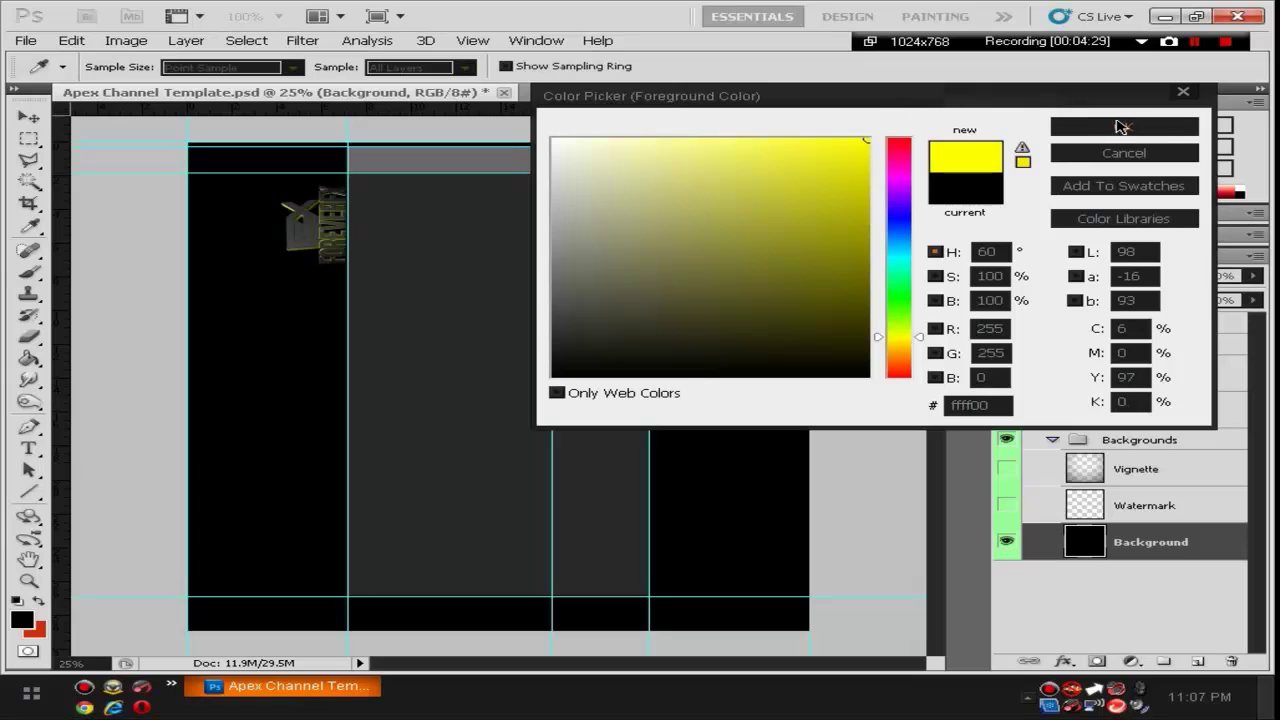
pyautogui.press('Return')
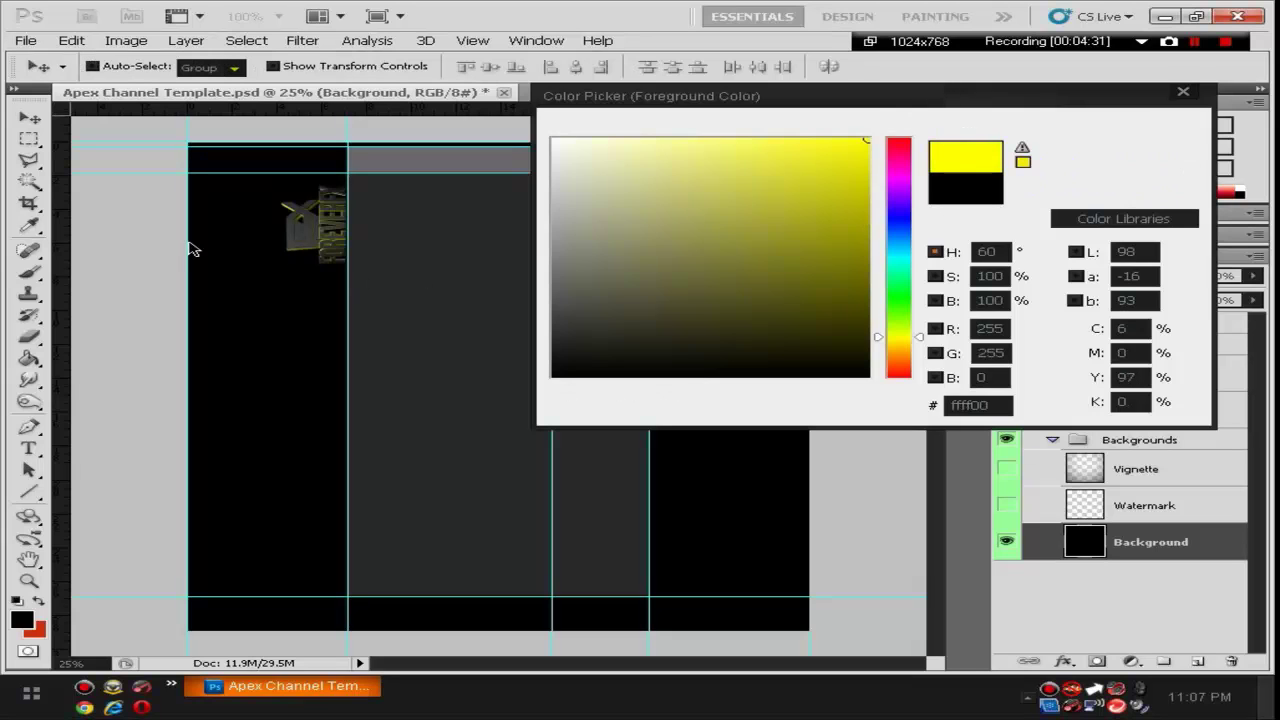
# Paint soft glows on the left and right columns with a ~1009 px, 0% hardness brush.
pyautogui.click(28, 277)
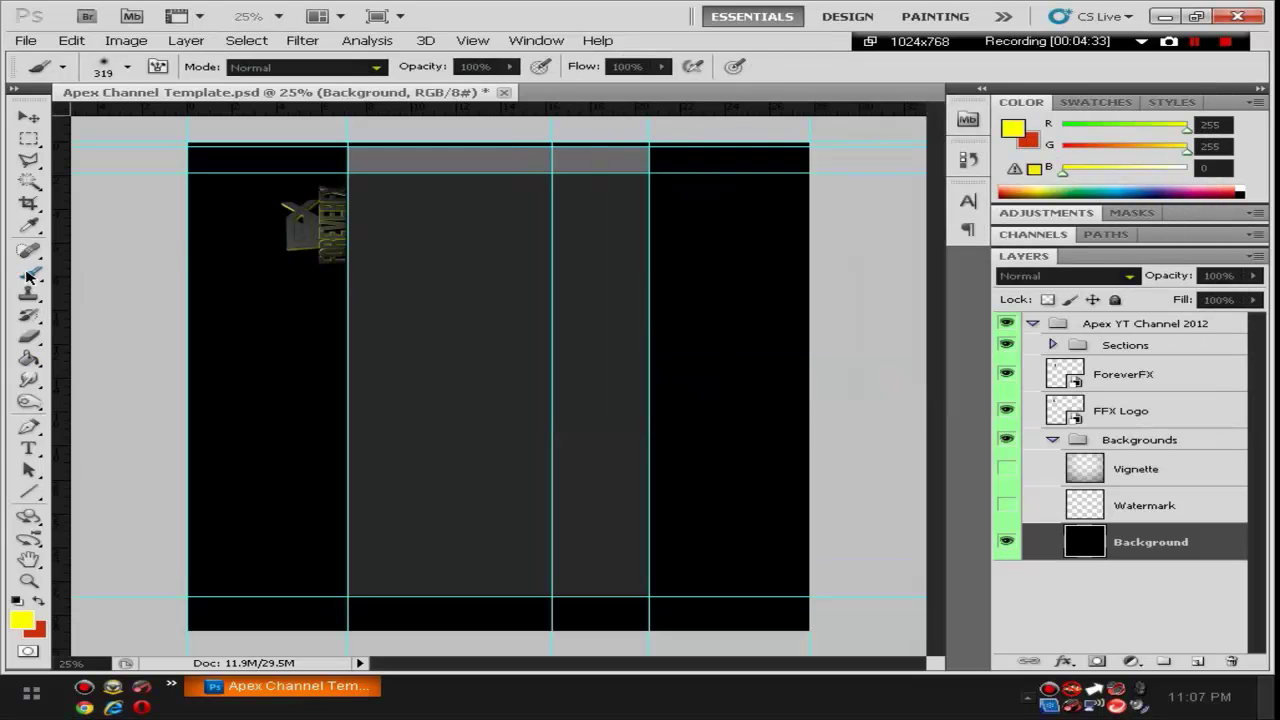
pyautogui.click(127, 67)
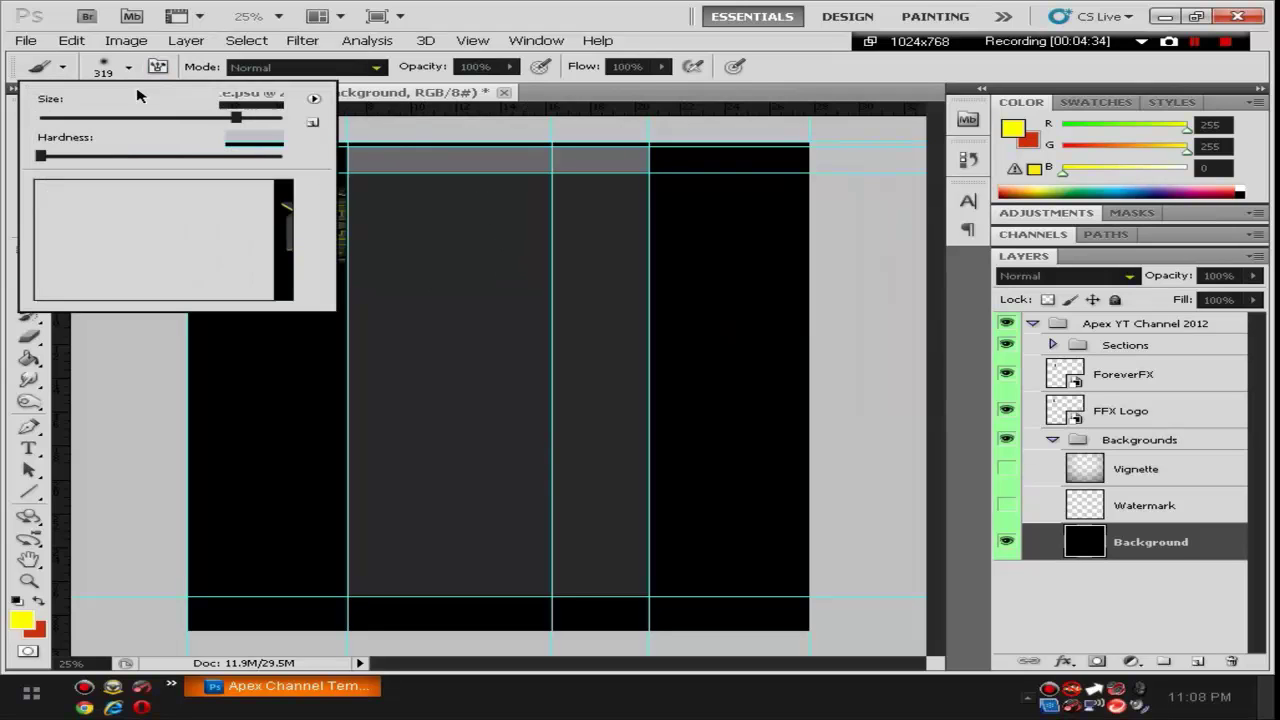
pyautogui.click(268, 119)
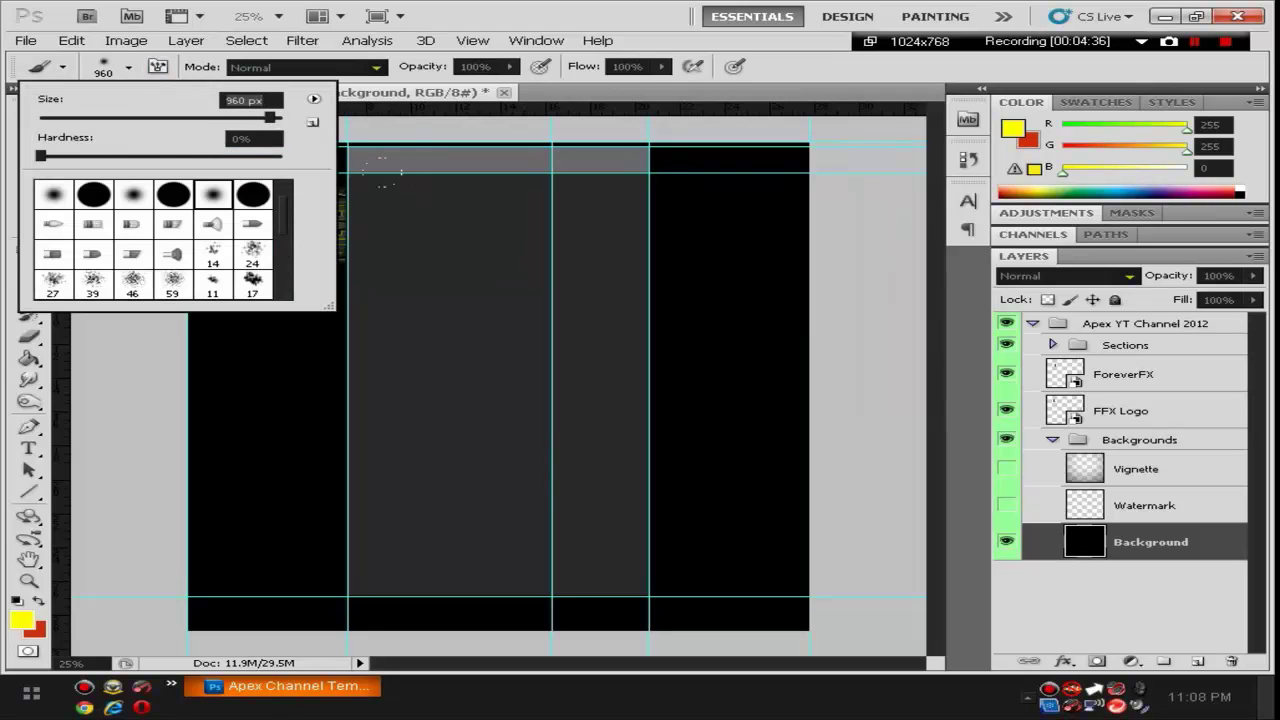
pyautogui.moveTo(272, 120); pyautogui.dragTo(274, 121)
pyautogui.press('Return')
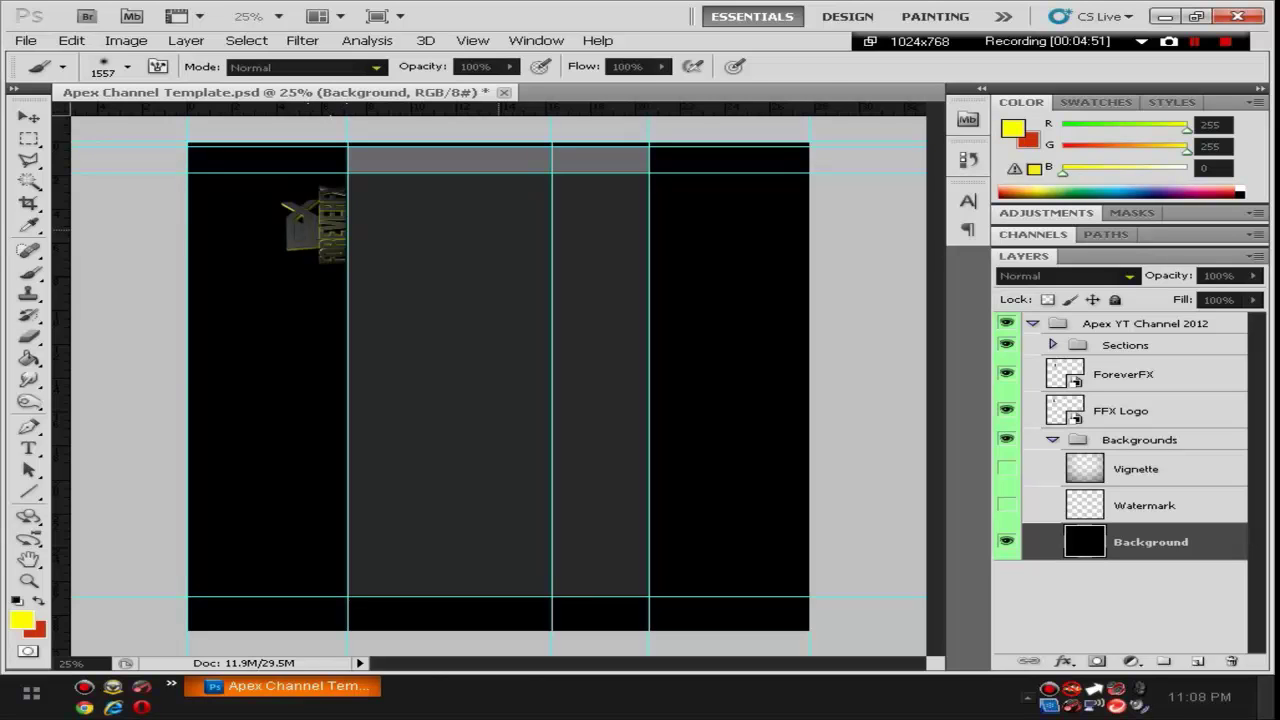
pyautogui.click(420, 148)
pyautogui.click(570, 148)
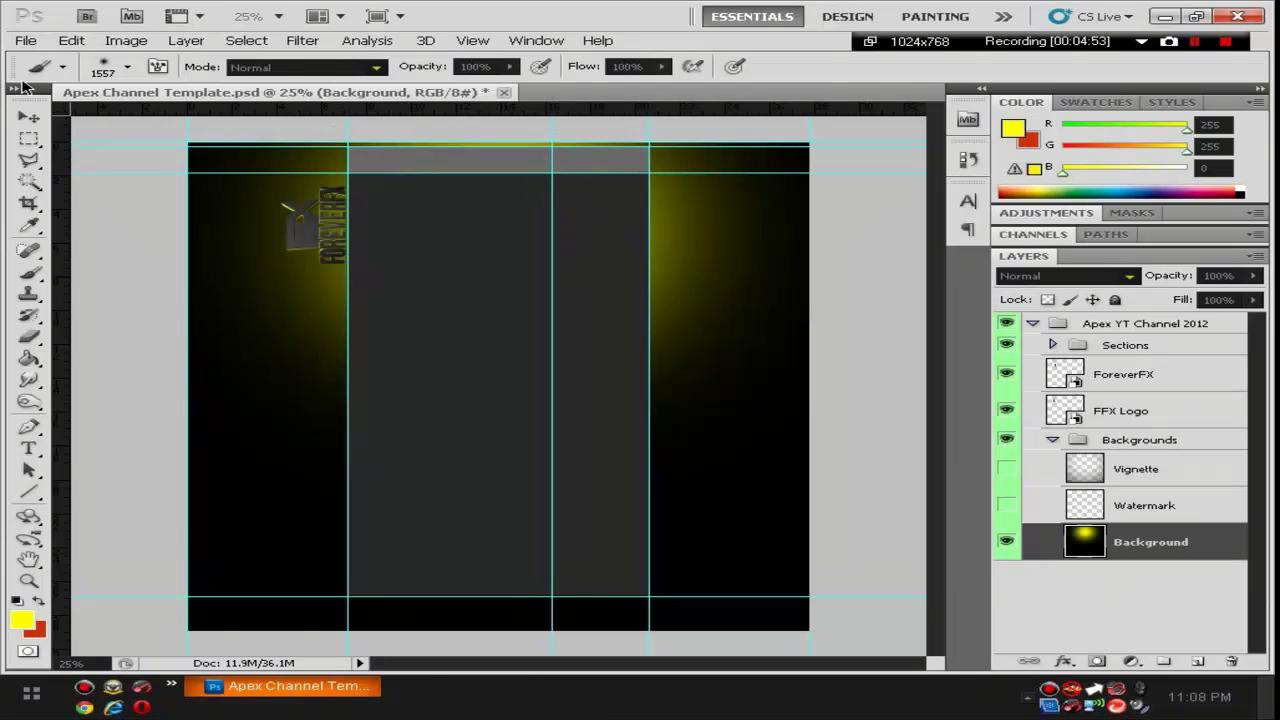
pyautogui.click(36, 120)
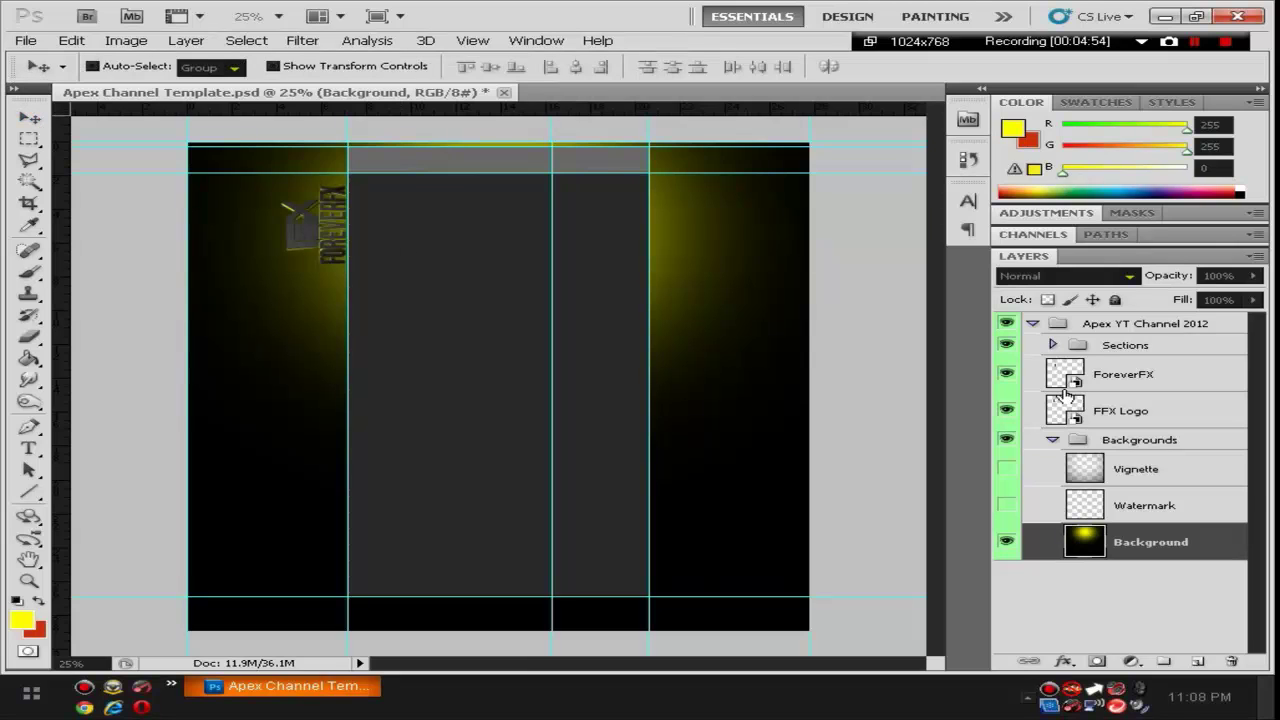
# Select FFX Logo and ForeverFX together and nudge them down twice with Shift+Down.
pyautogui.click(1053, 442)
pyautogui.click(1160, 418)
pyautogui.keyDown('shift'); pyautogui.click(1120, 378); pyautogui.keyUp('shift')
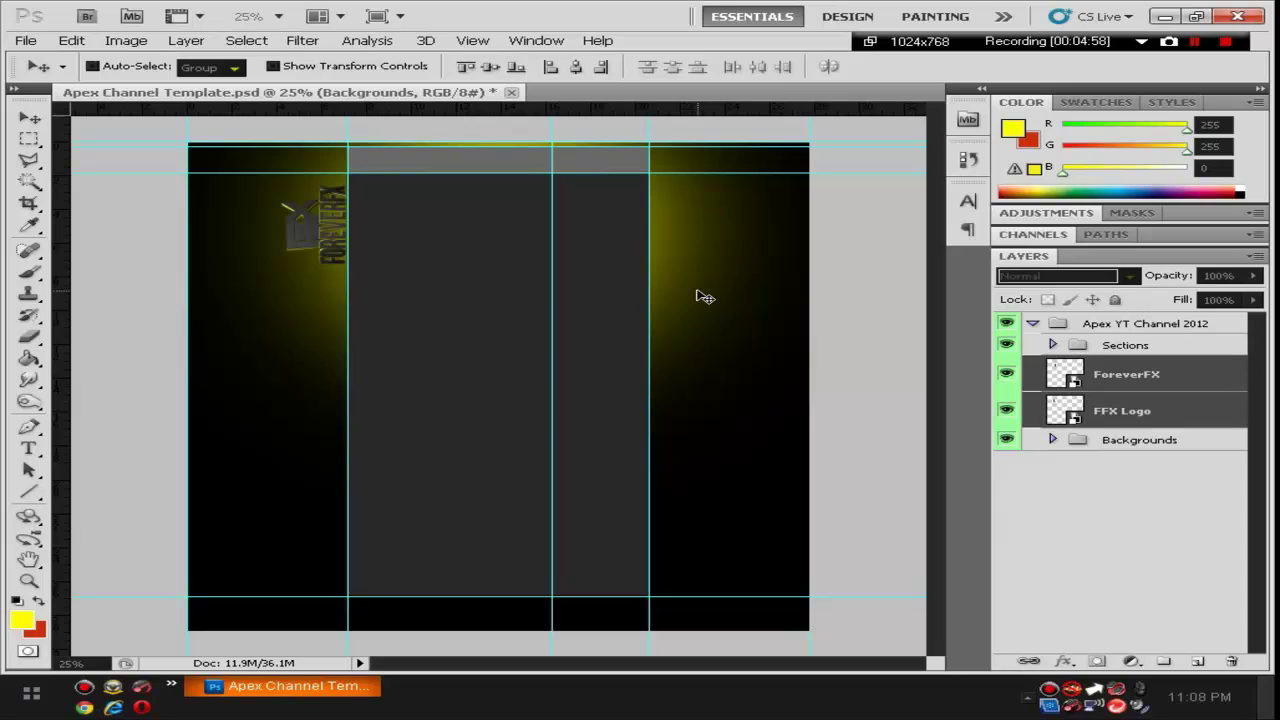
pyautogui.hotkey('shift', 'Down')
pyautogui.hotkey('shift', 'Down')
pyautogui.hotkey('shift', 'Down')
pyautogui.hotkey('shift', 'Down')
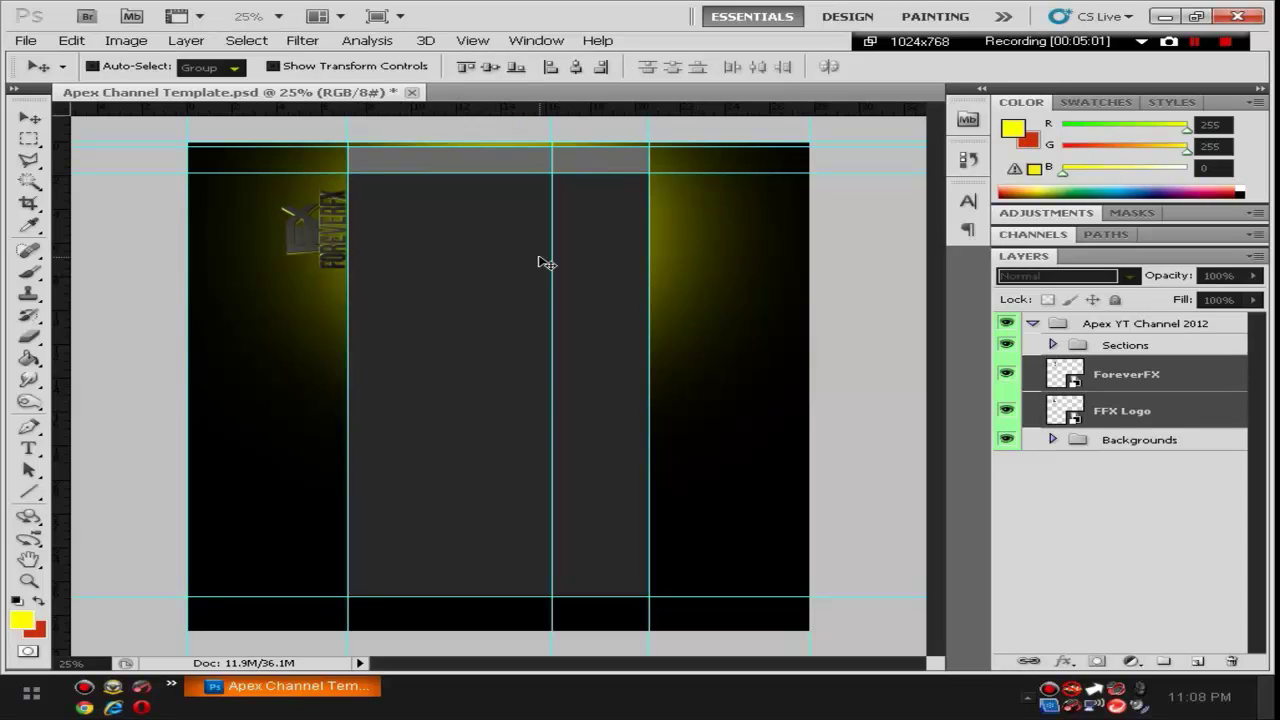
pyautogui.hotkey('shift', 'Down')
pyautogui.hotkey('shift', 'Down')
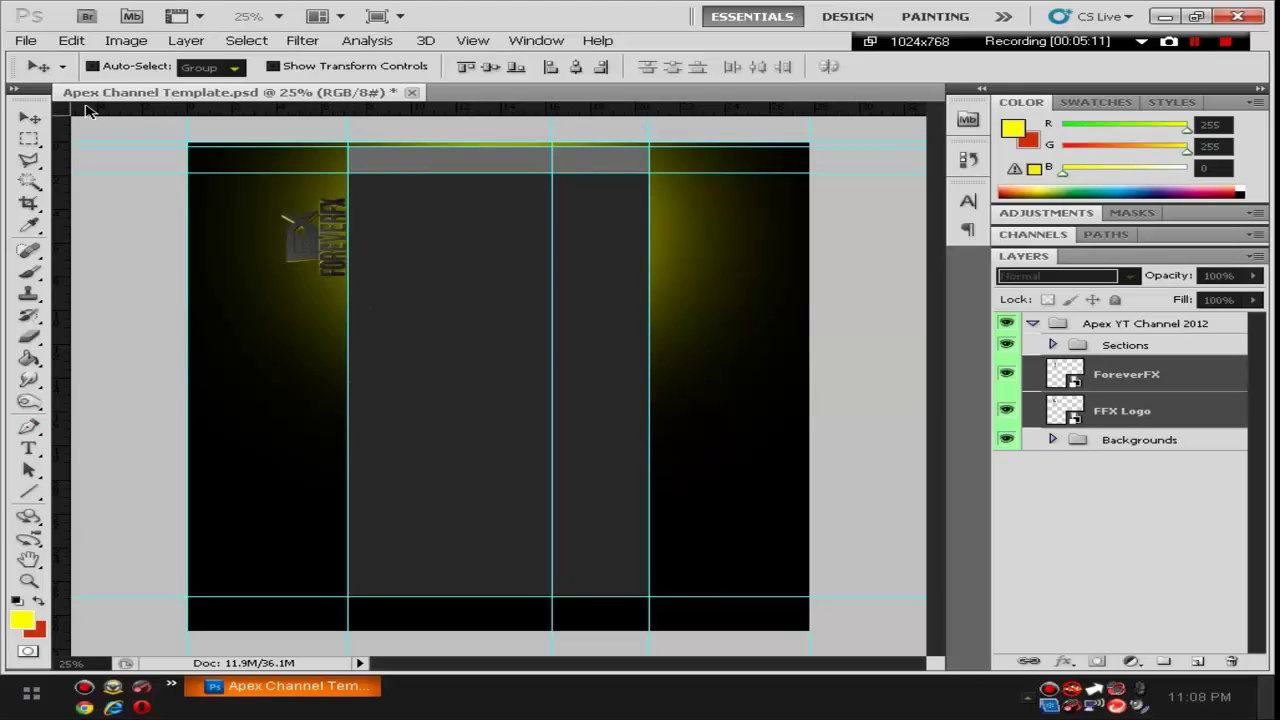
# Preview the banner as PNG-24 in Save for Web & Devices, then close it.
pyautogui.click(25, 40)
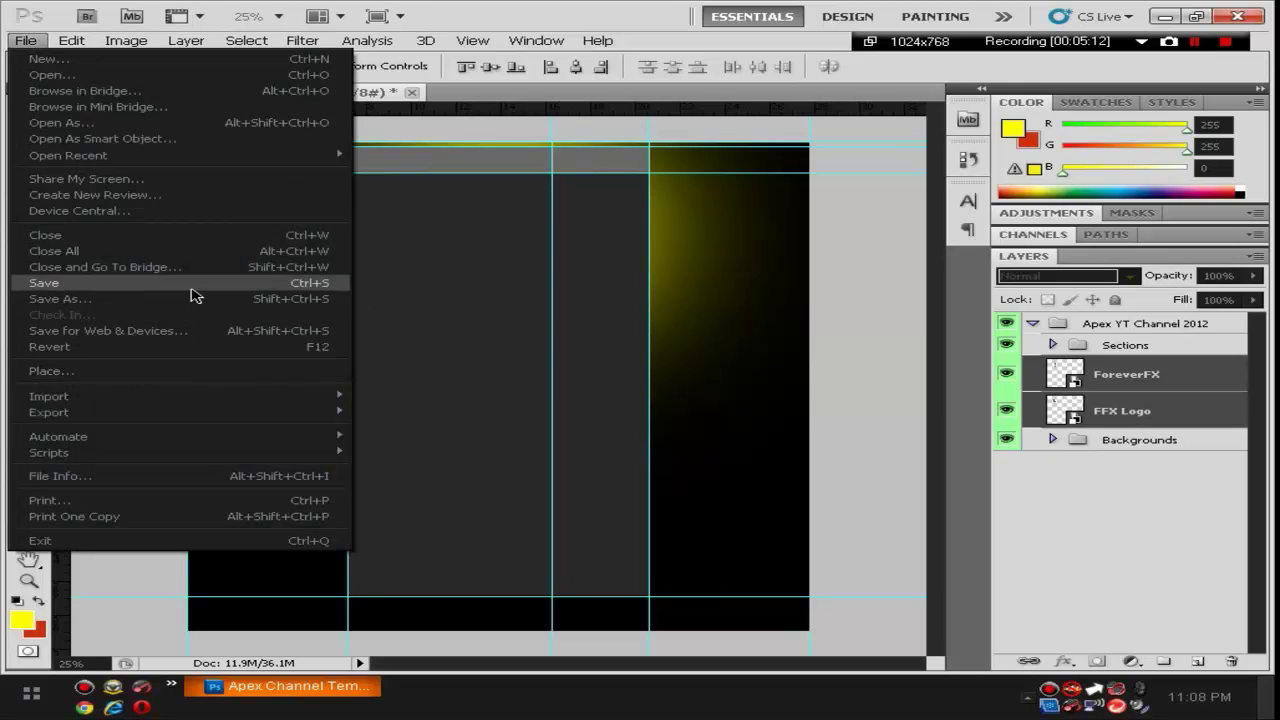
pyautogui.click(197, 340)
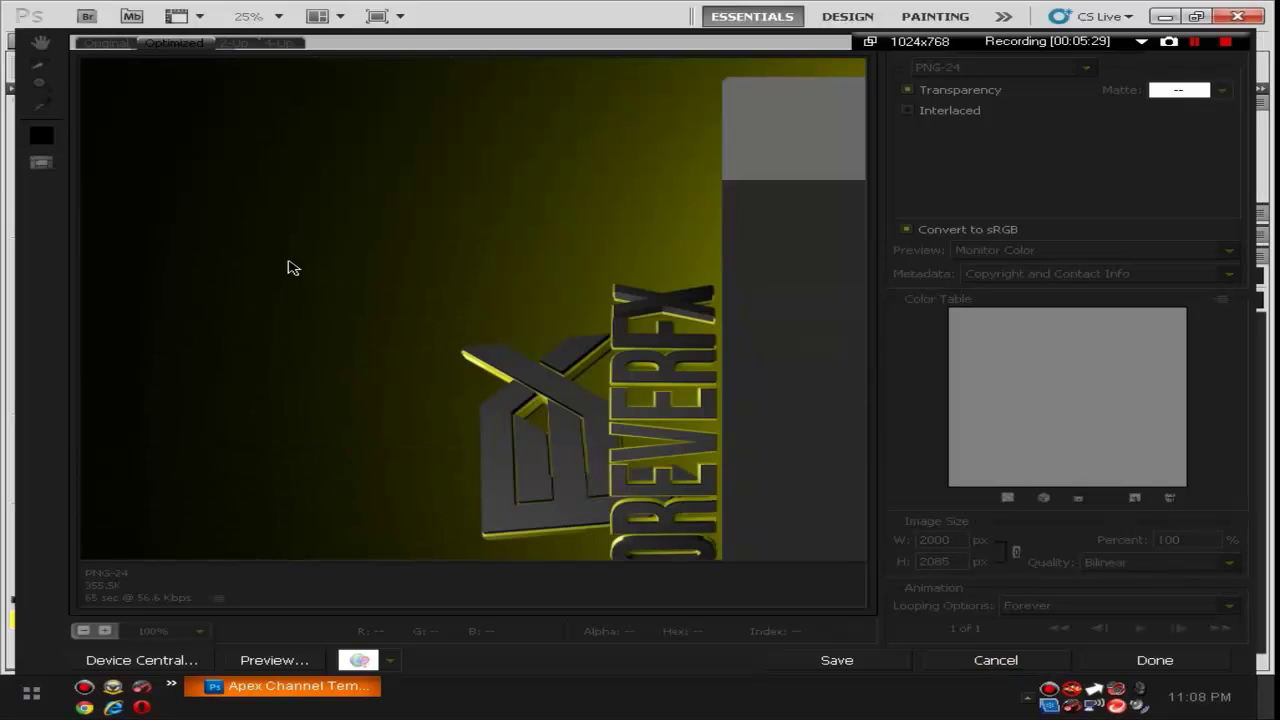
pyautogui.press('Escape')
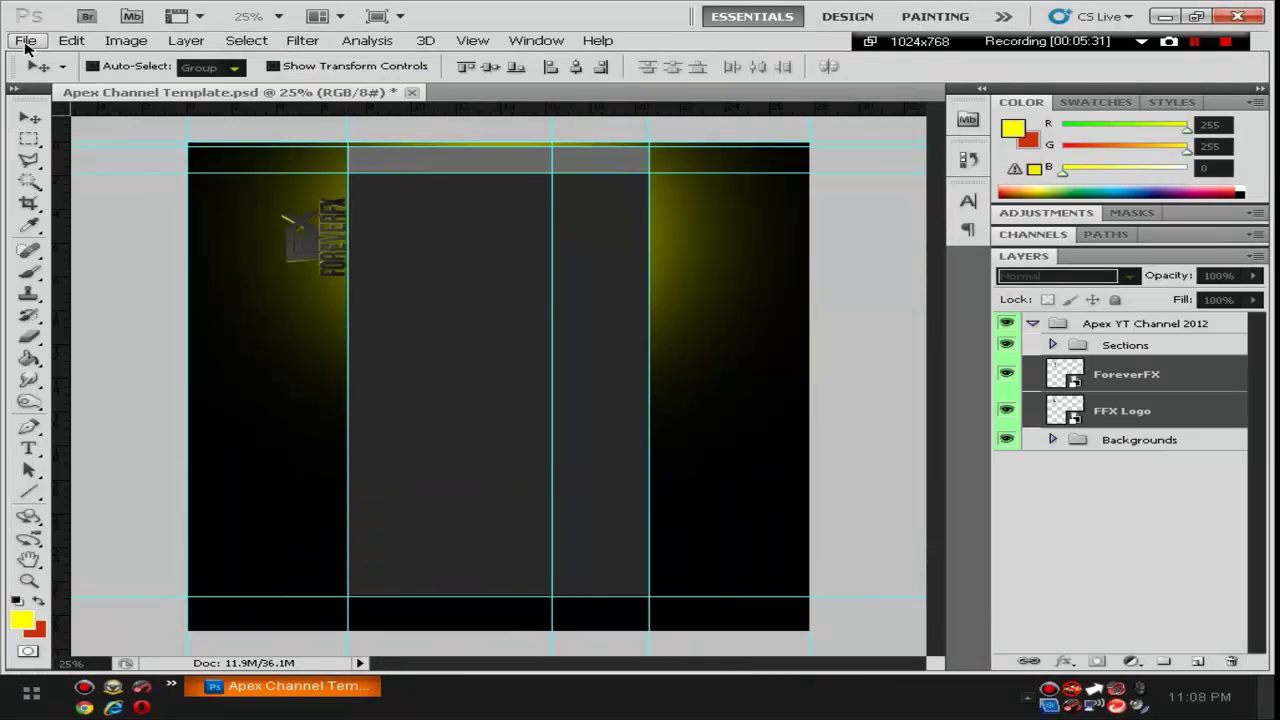
# Try placing the Part 3 archive from D: > GFX > Packs > Layo Pack and dismiss the error.
pyautogui.click(25, 40)
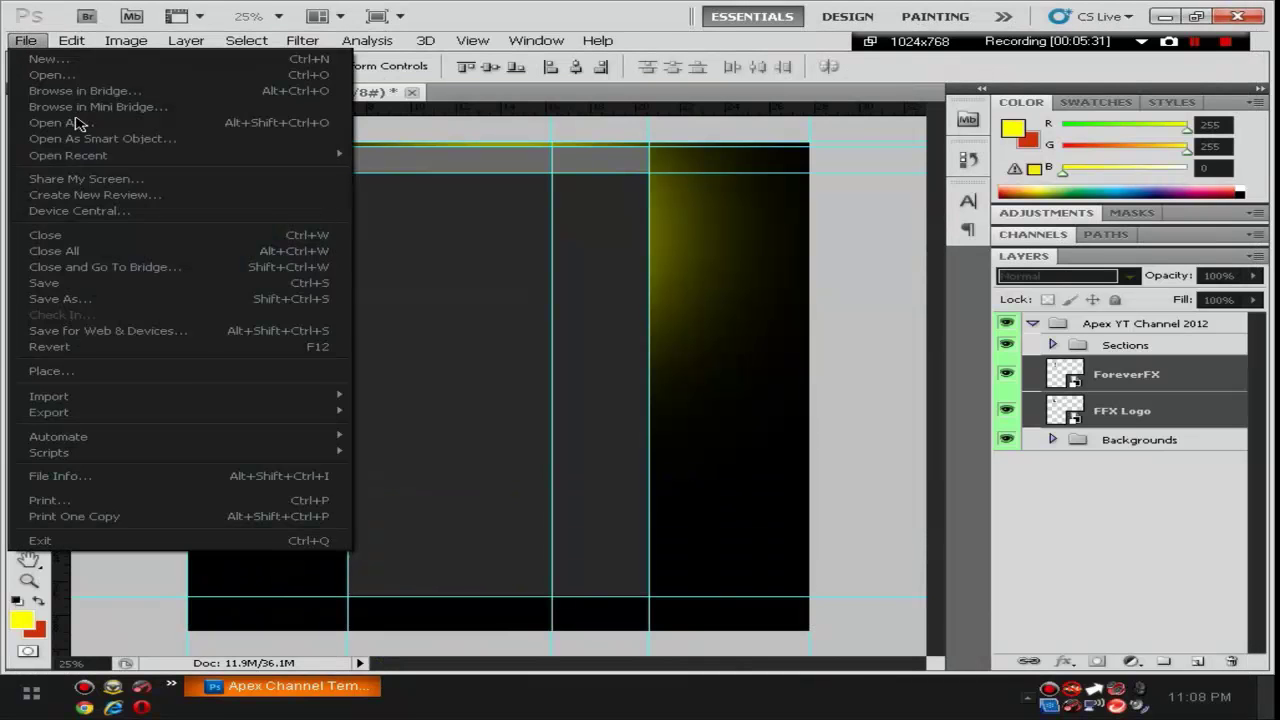
pyautogui.click(168, 371)
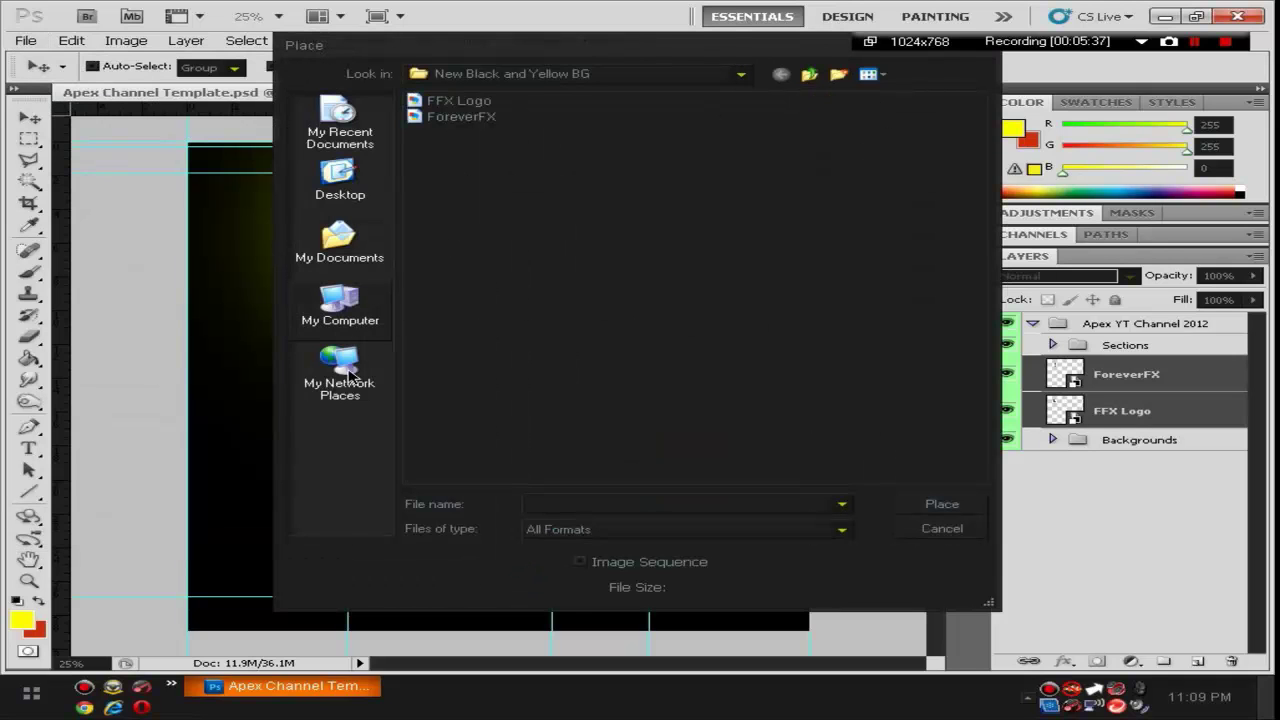
pyautogui.click(345, 302)
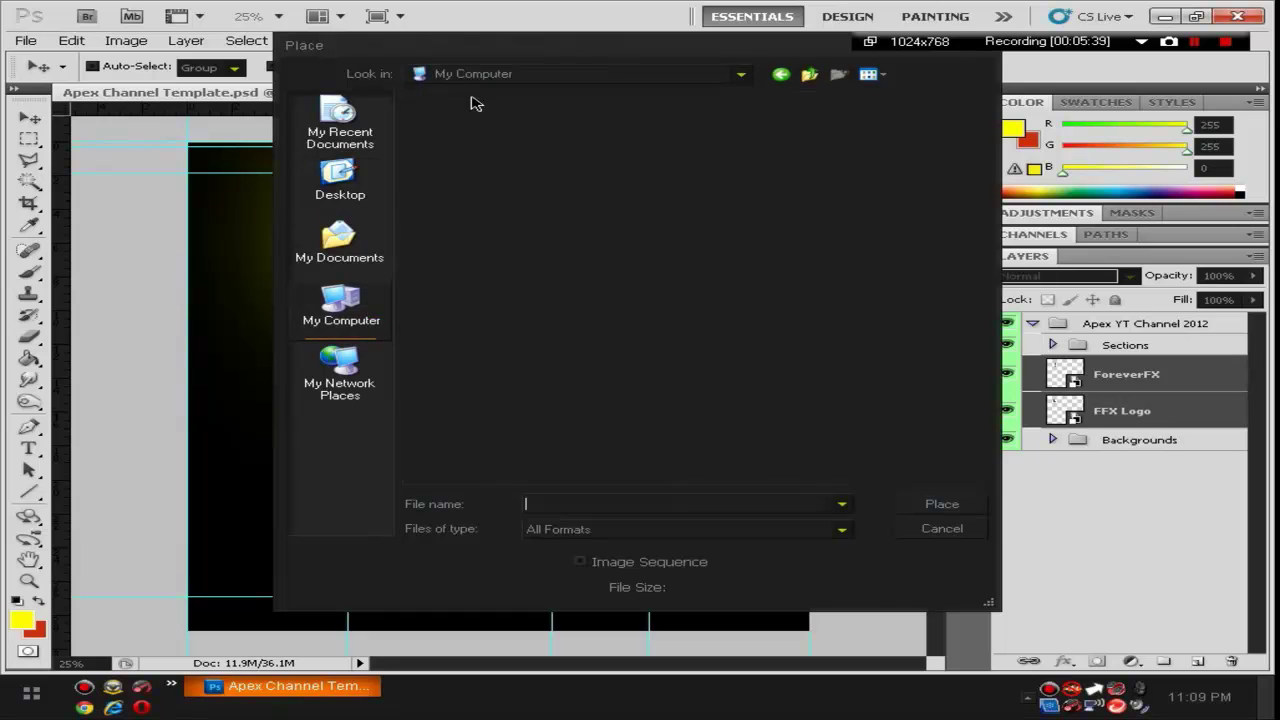
pyautogui.doubleClick(472, 117)
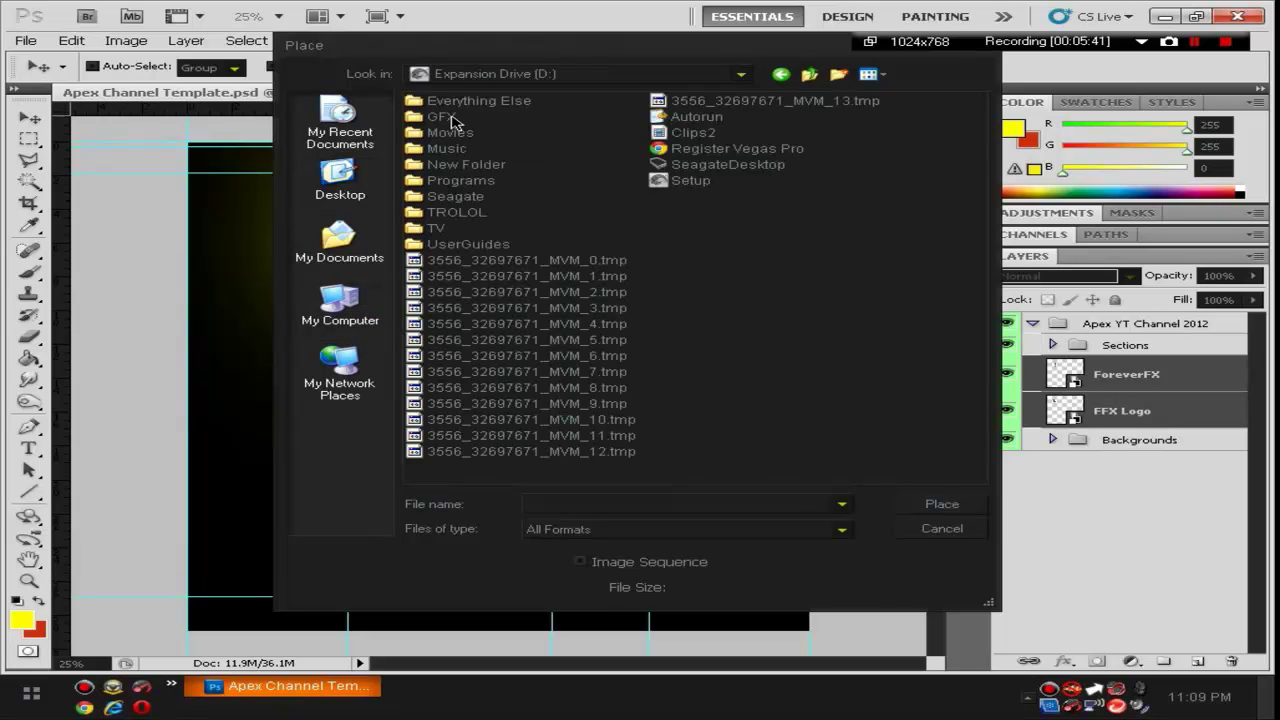
pyautogui.doubleClick(452, 118)
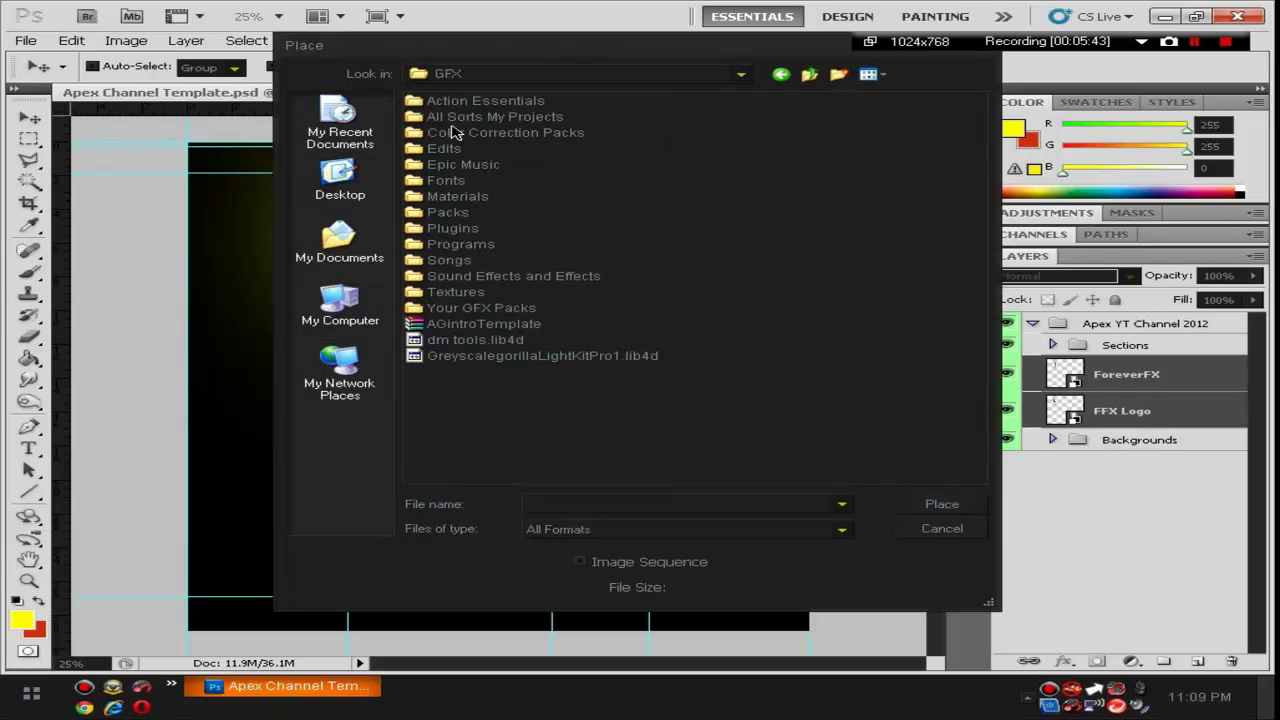
pyautogui.doubleClick(463, 214)
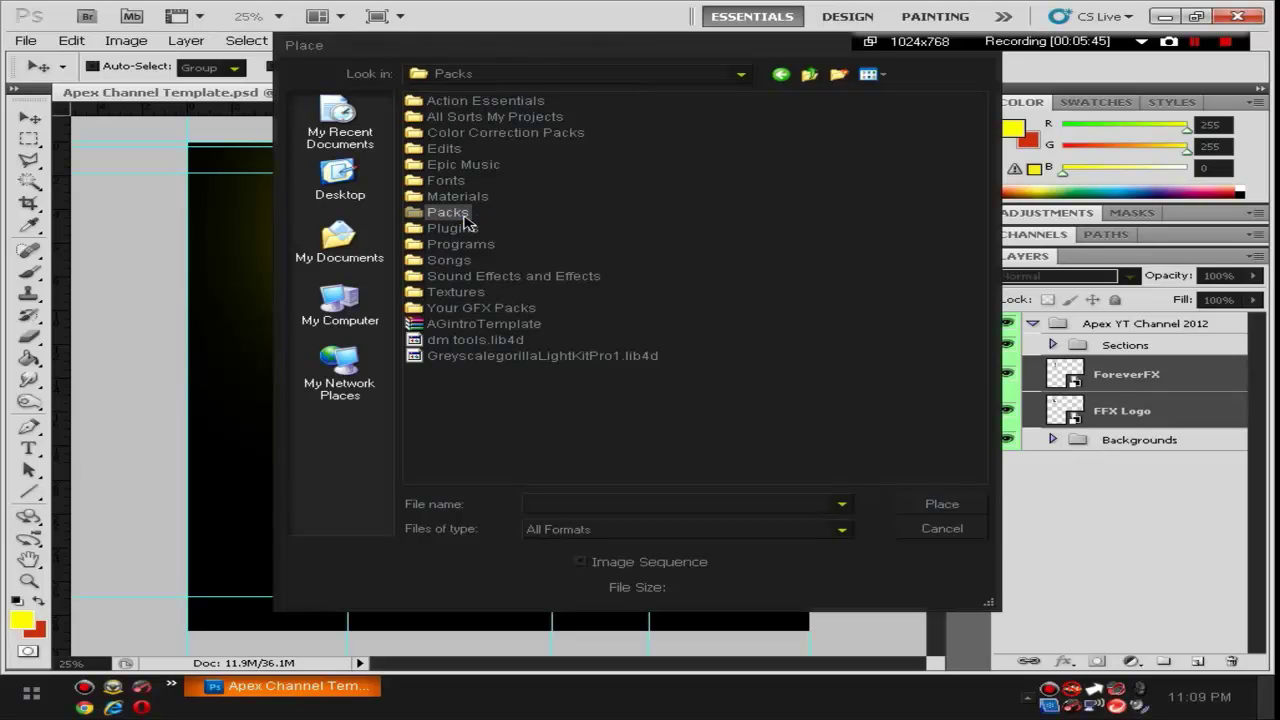
pyautogui.doubleClick(484, 326)
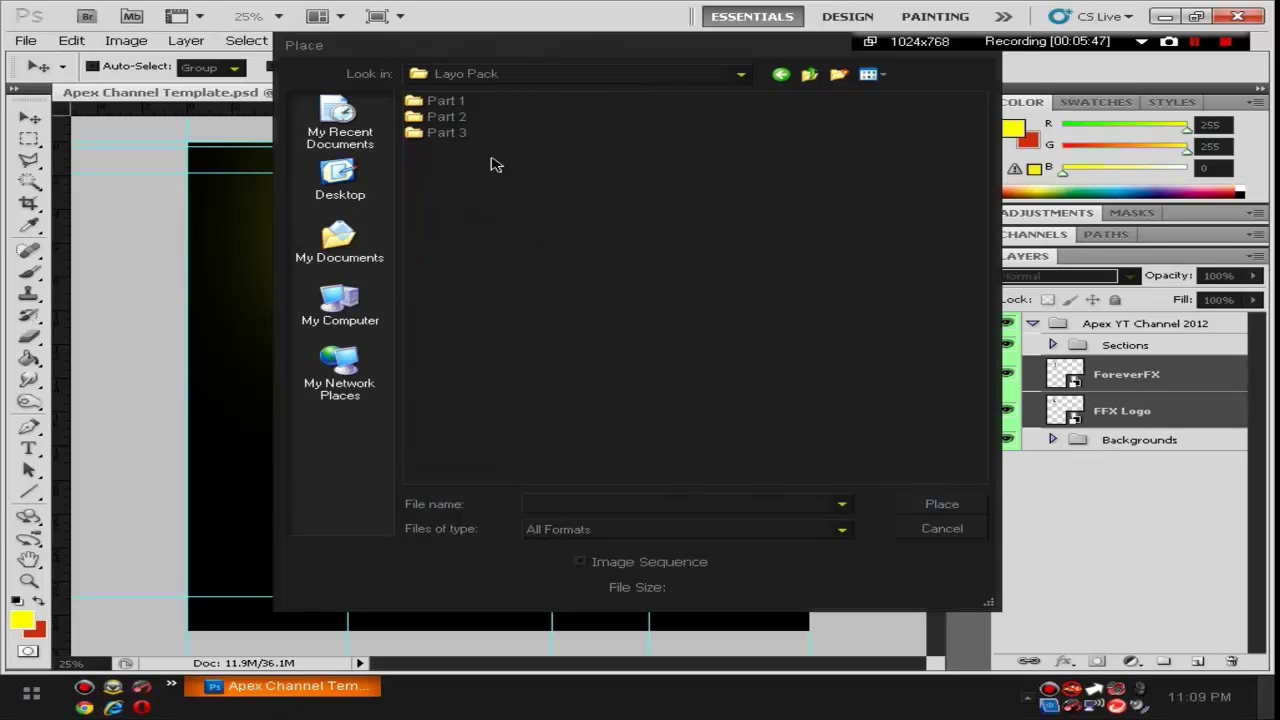
pyautogui.doubleClick(445, 133)
pyautogui.doubleClick(455, 116)
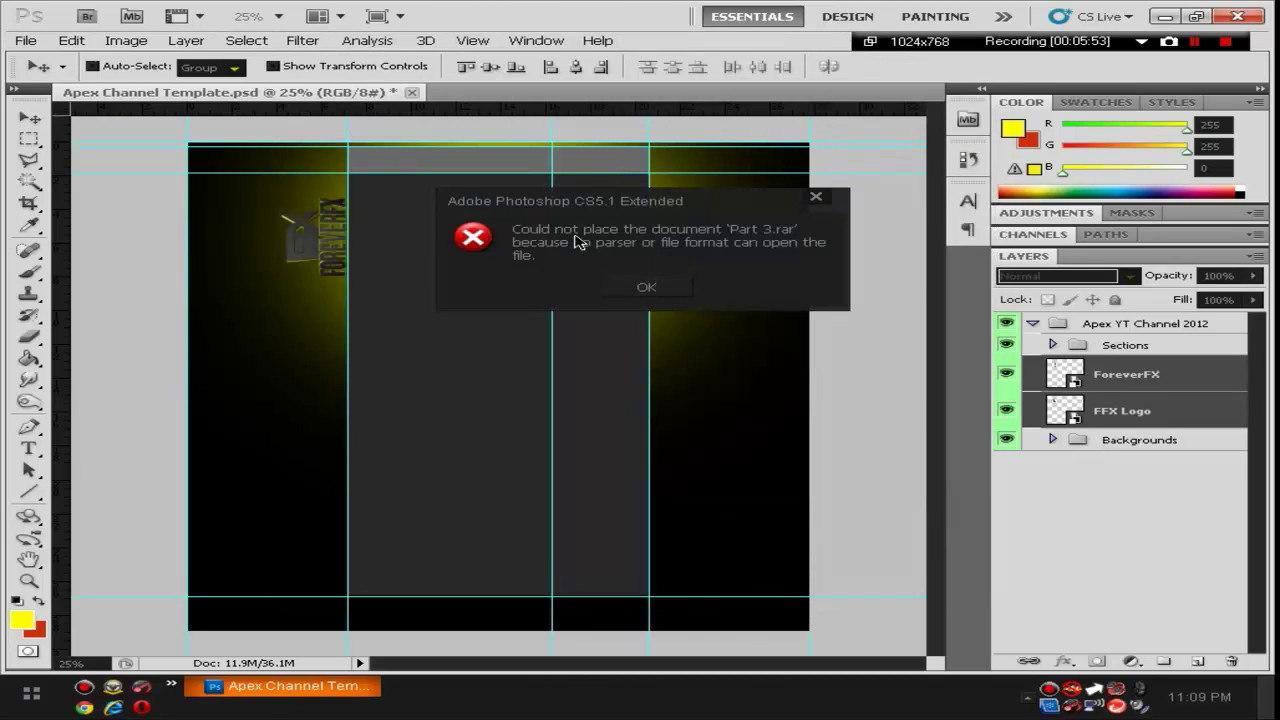
pyautogui.click(645, 286)
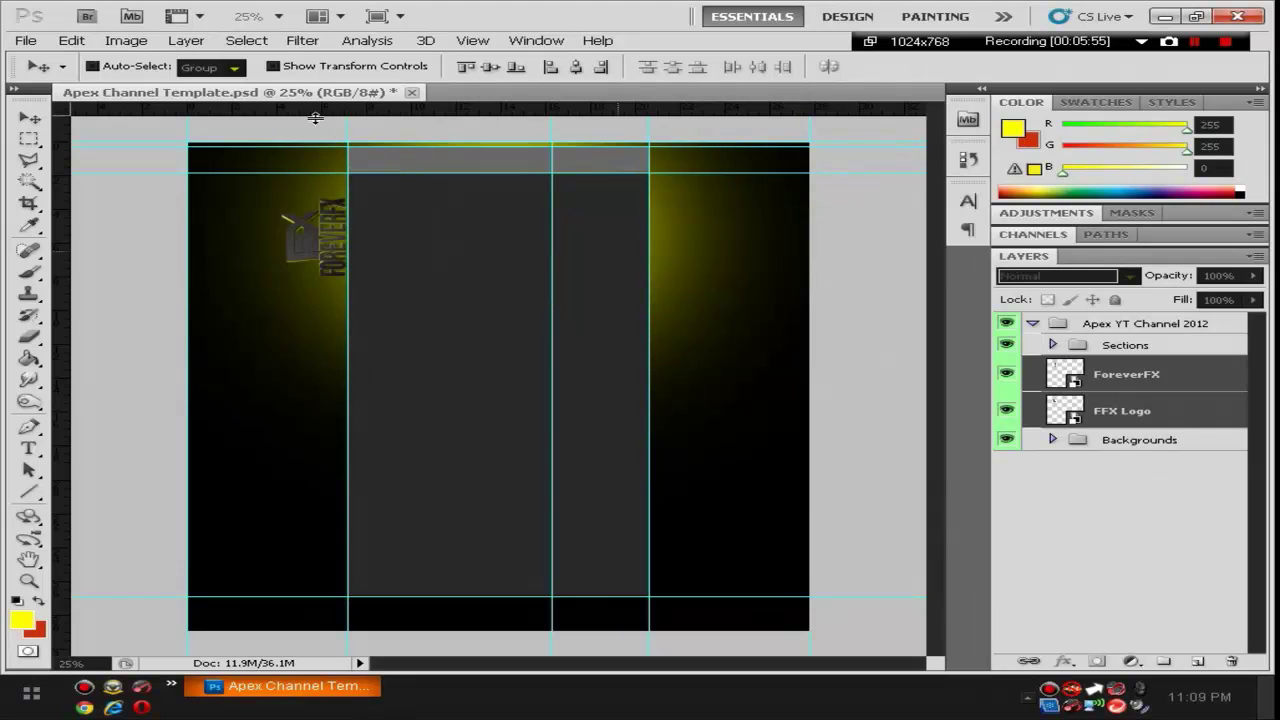
# Place light image 2 from the Part 3 > Light Effects folder, browsing in Thumbnails view.
pyautogui.click(26, 40)
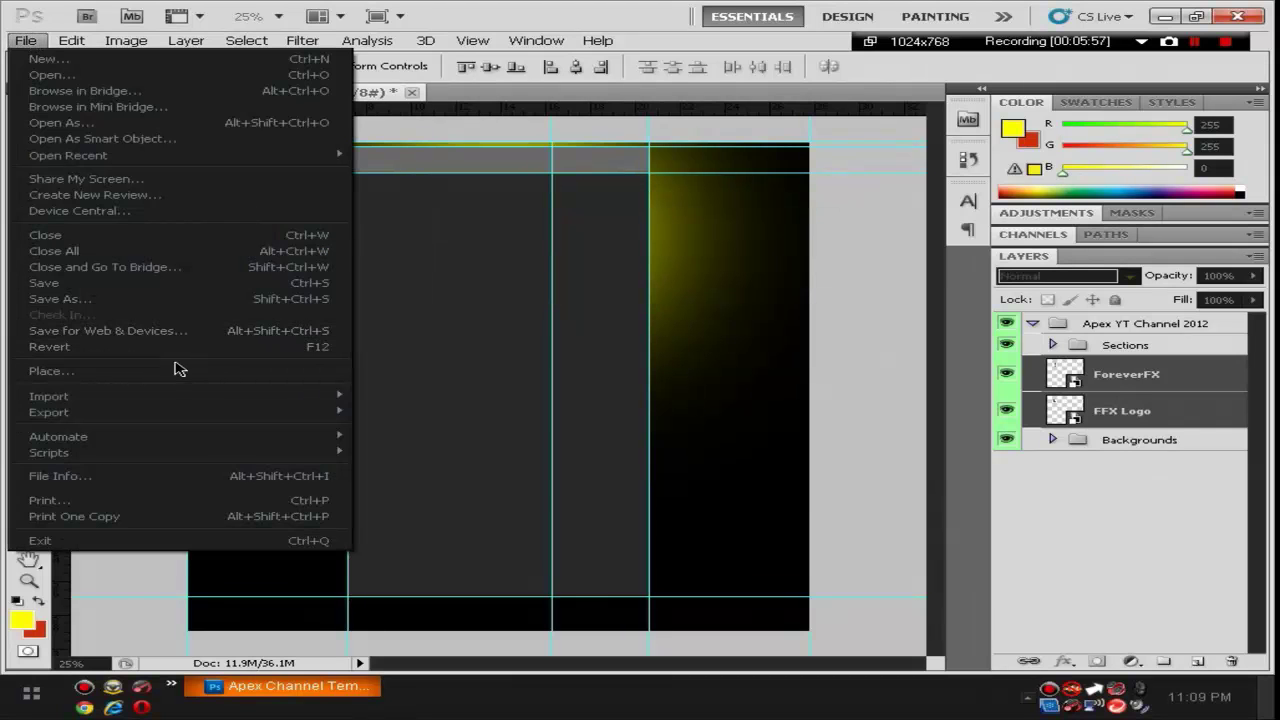
pyautogui.click(172, 375)
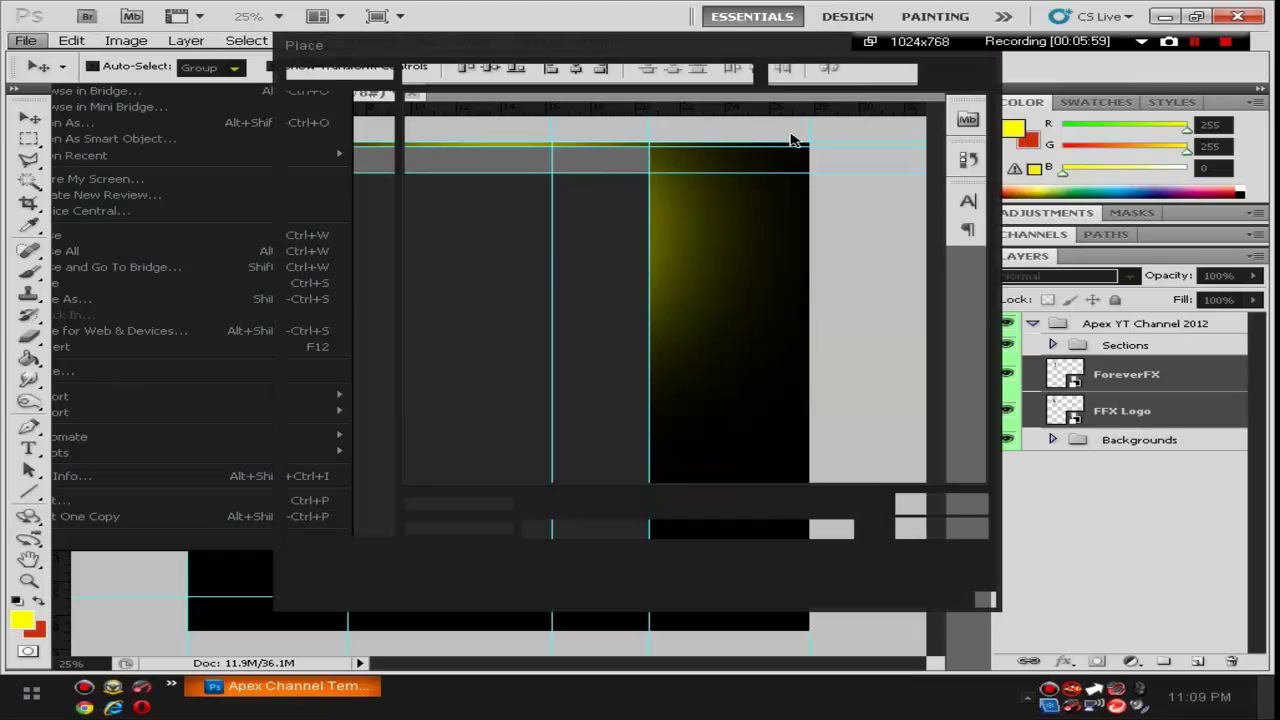
pyautogui.doubleClick(455, 102)
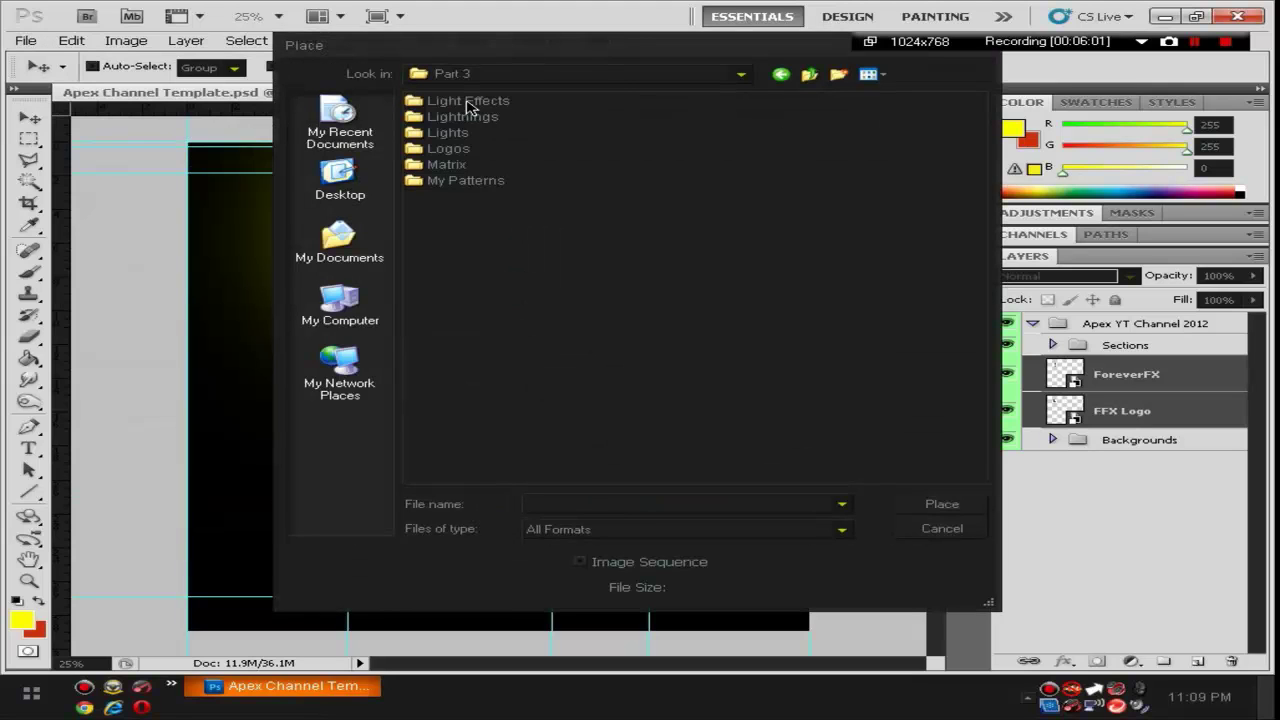
pyautogui.click(869, 75)
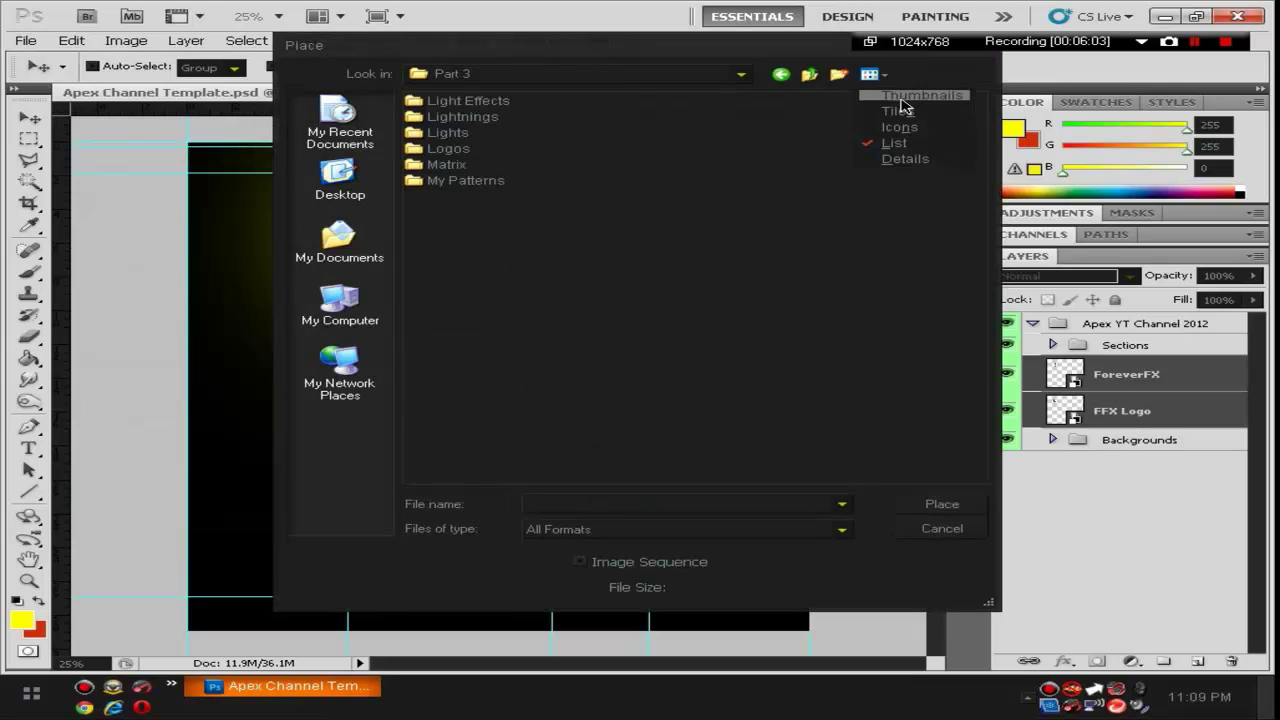
pyautogui.click(900, 99)
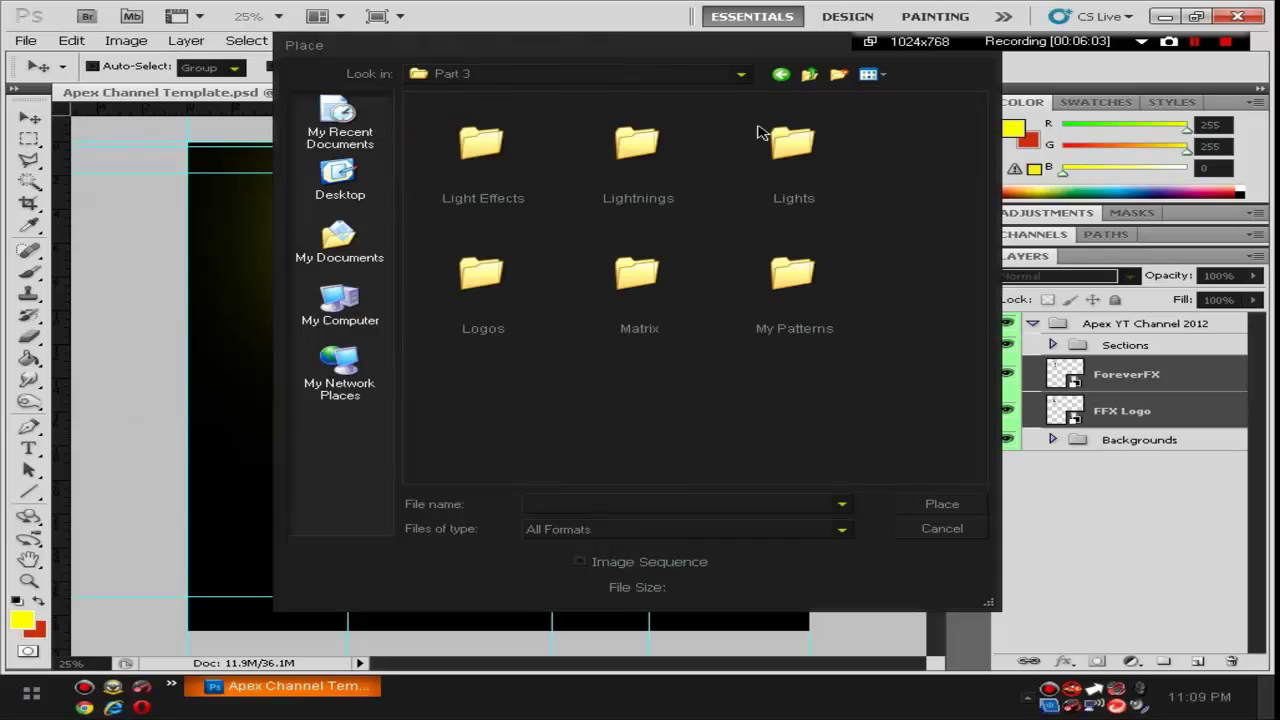
pyautogui.doubleClick(470, 147)
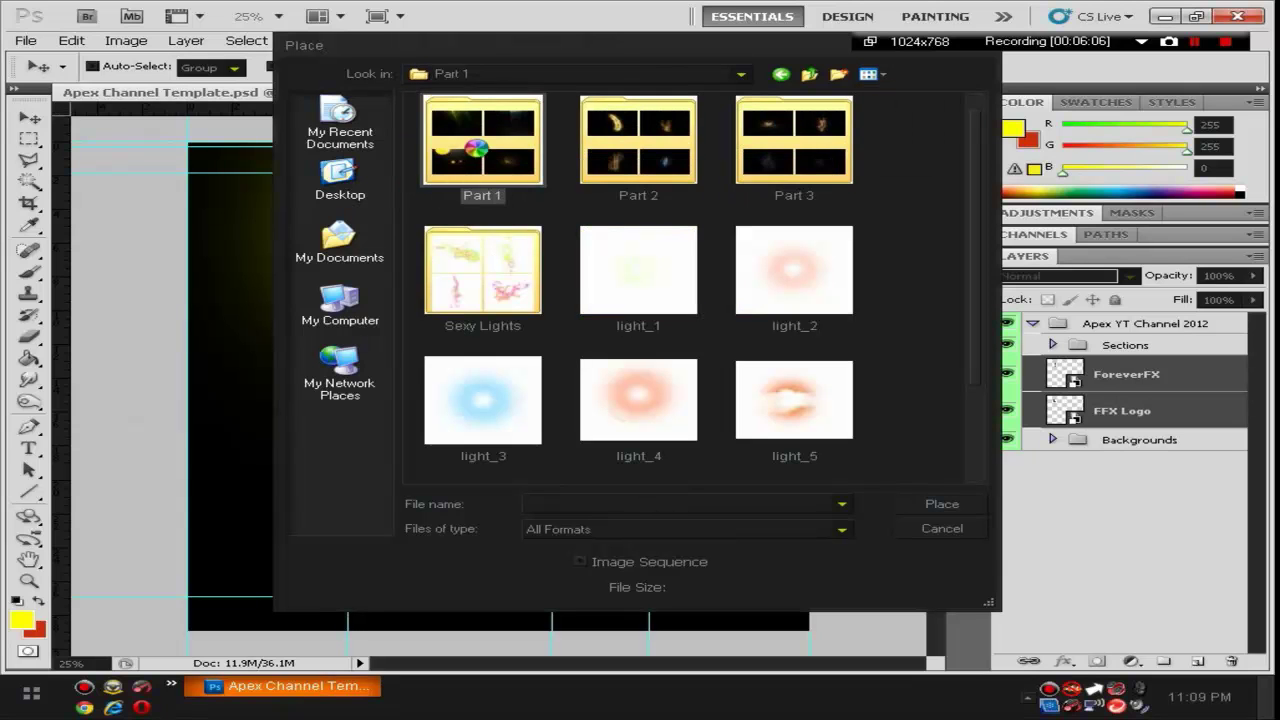
pyautogui.doubleClick(645, 136)
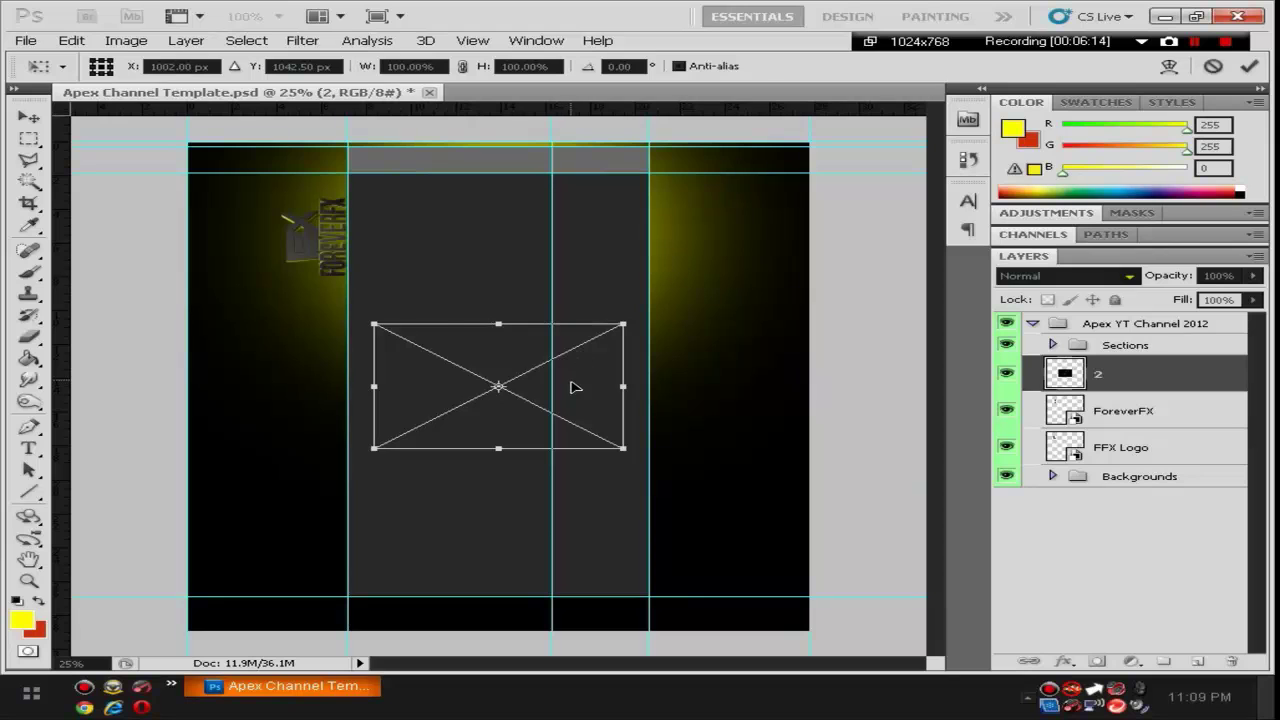
# Rotate the striped light -90° into the top-left corner and commit it.
pyautogui.moveTo(575, 387); pyautogui.dragTo(357, 383)
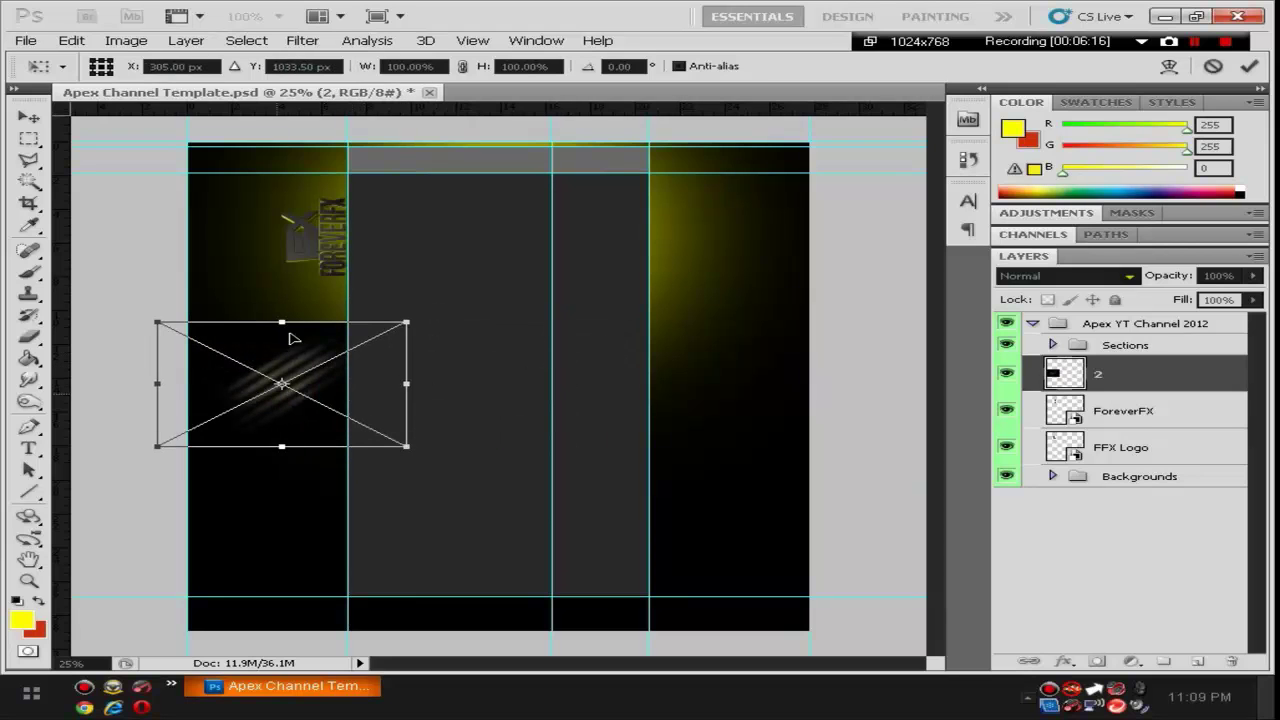
pyautogui.moveTo(431, 294); pyautogui.dragTo(122, 256)
pyautogui.moveTo(271, 346); pyautogui.dragTo(304, 200)
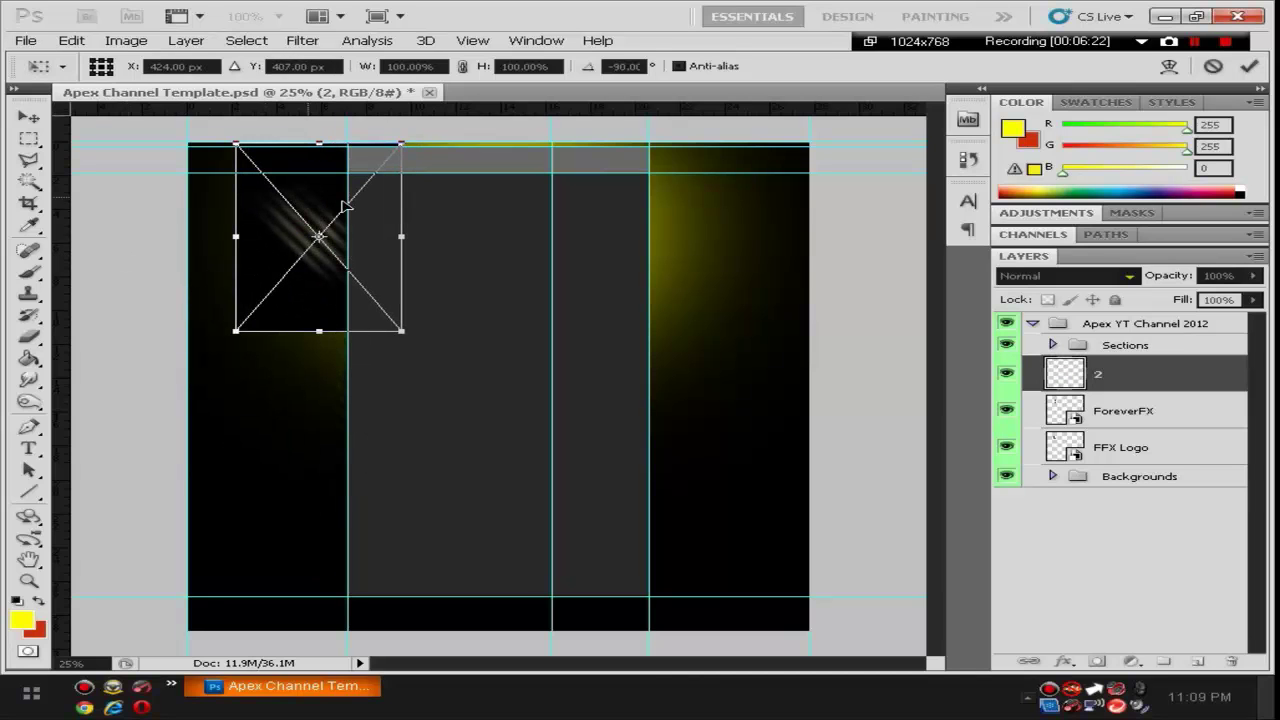
pyautogui.press('Return')
# Set layer 2 to Screen blending and move it below FFX Logo.
pyautogui.click(1128, 277)
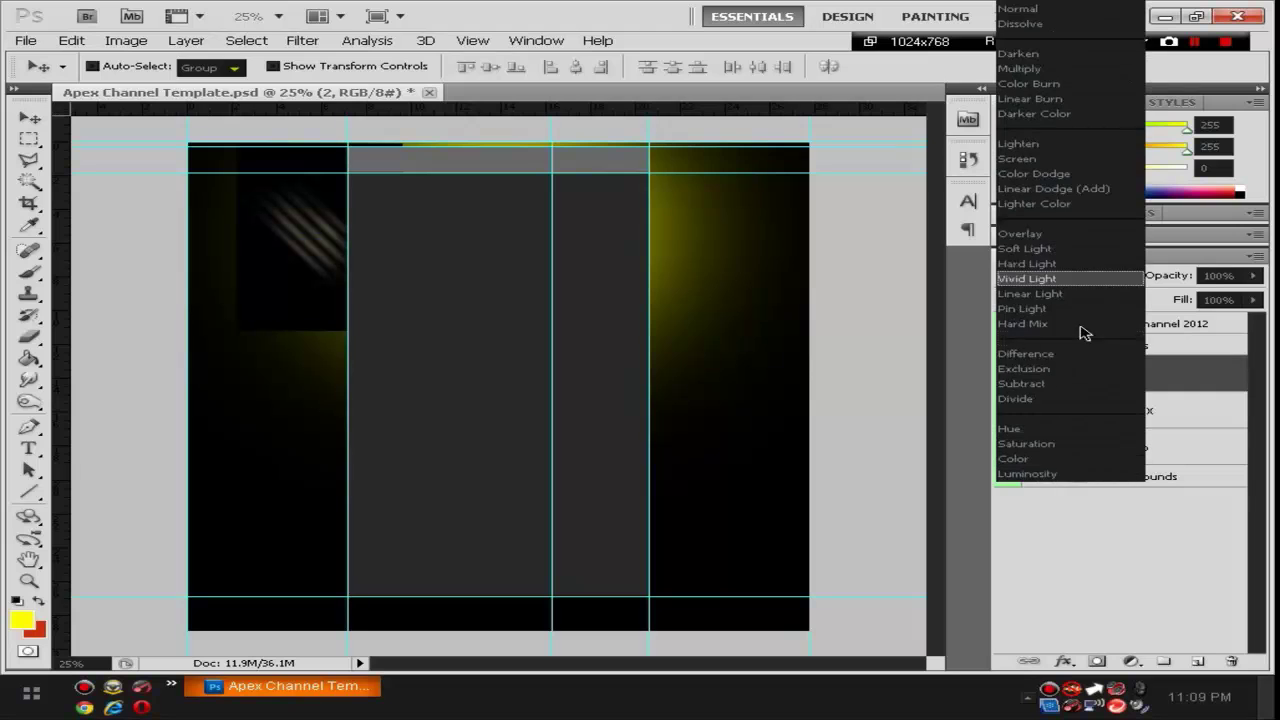
pyautogui.click(1040, 159)
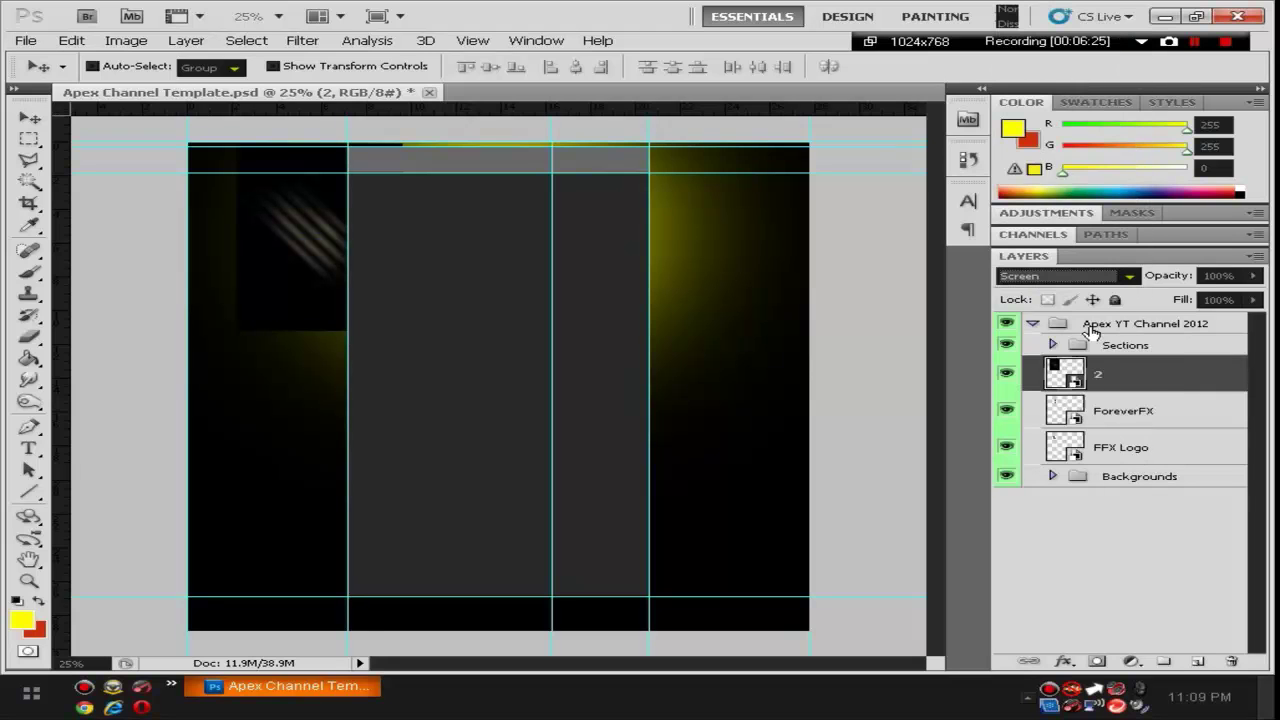
pyautogui.moveTo(1154, 374); pyautogui.dragTo(1102, 470)
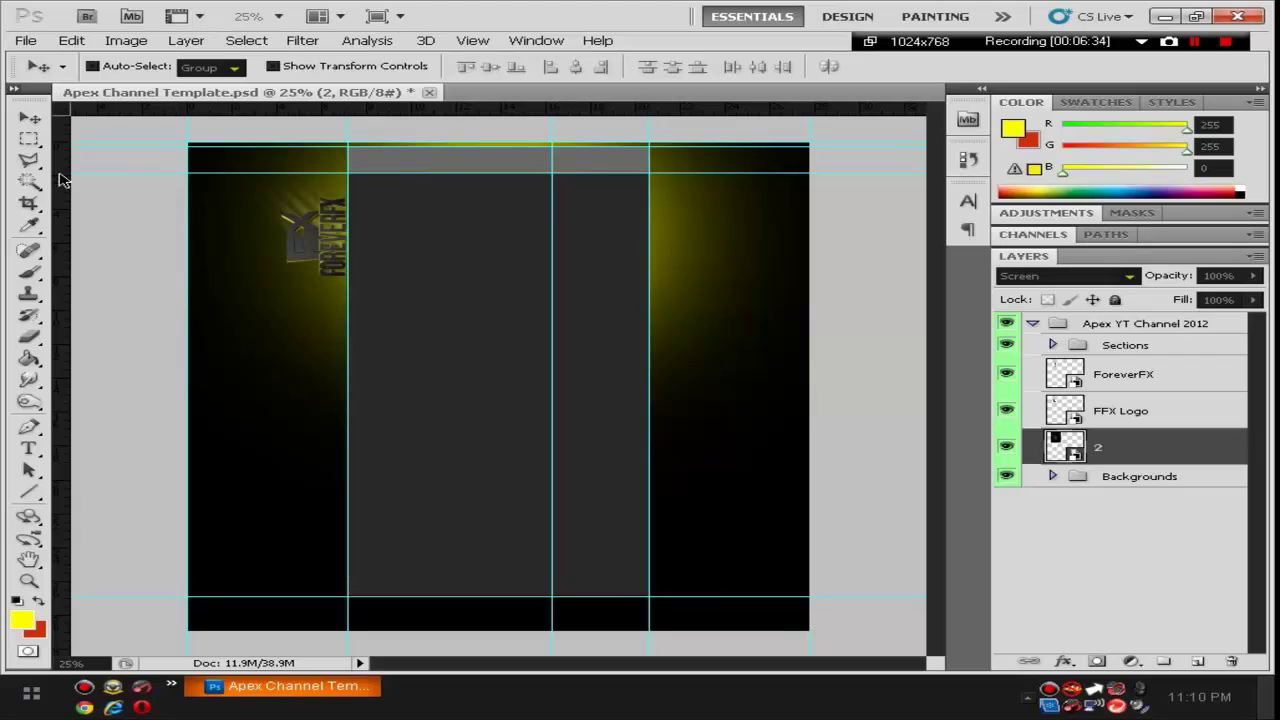
# Rasterize layer 2 with the Eraser and erase part of its striped light near the top-left.
pyautogui.click(29, 337)
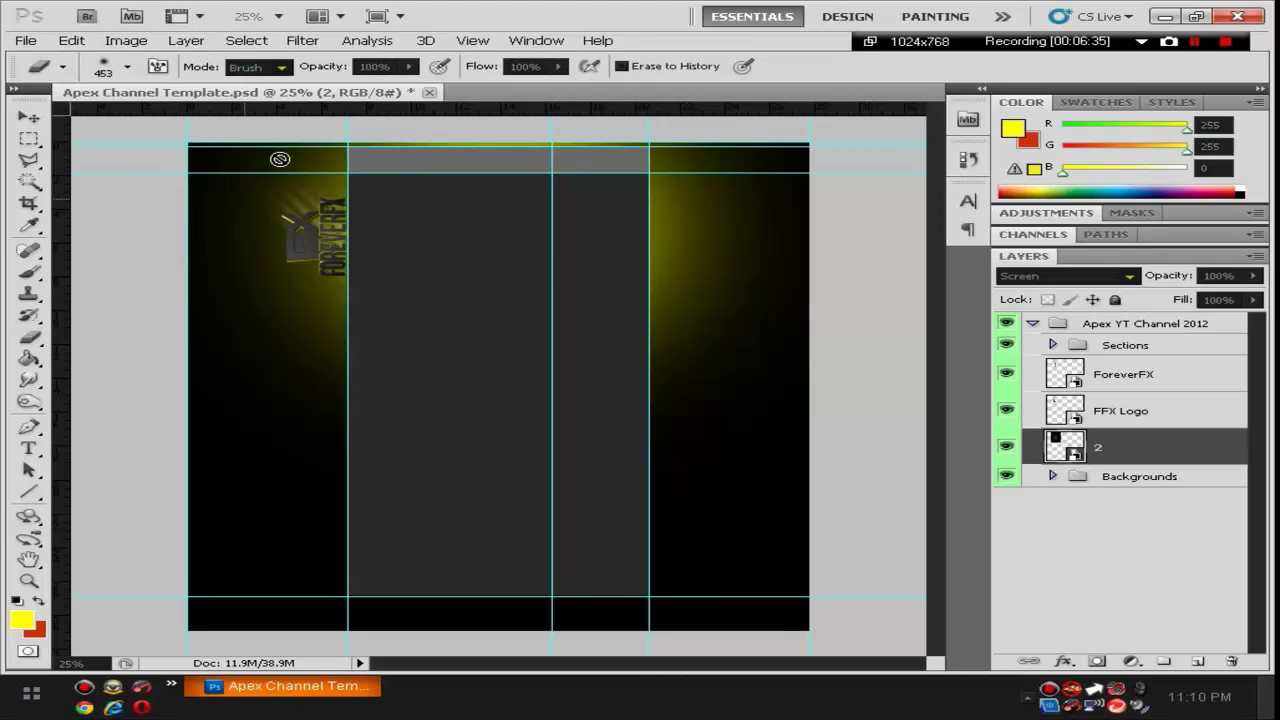
pyautogui.click(434, 238)
pyautogui.click(631, 288)
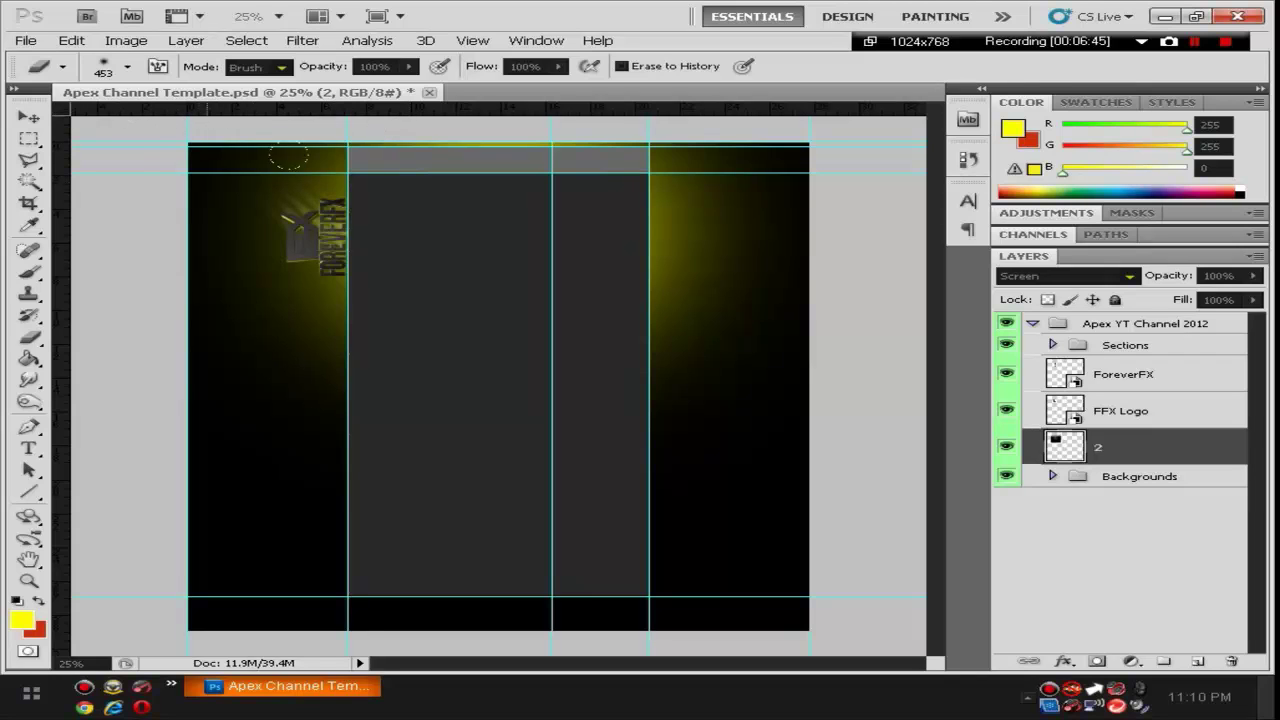
# Duplicate layer 2 as a new layer named 2 copy.
pyautogui.click(31, 118)
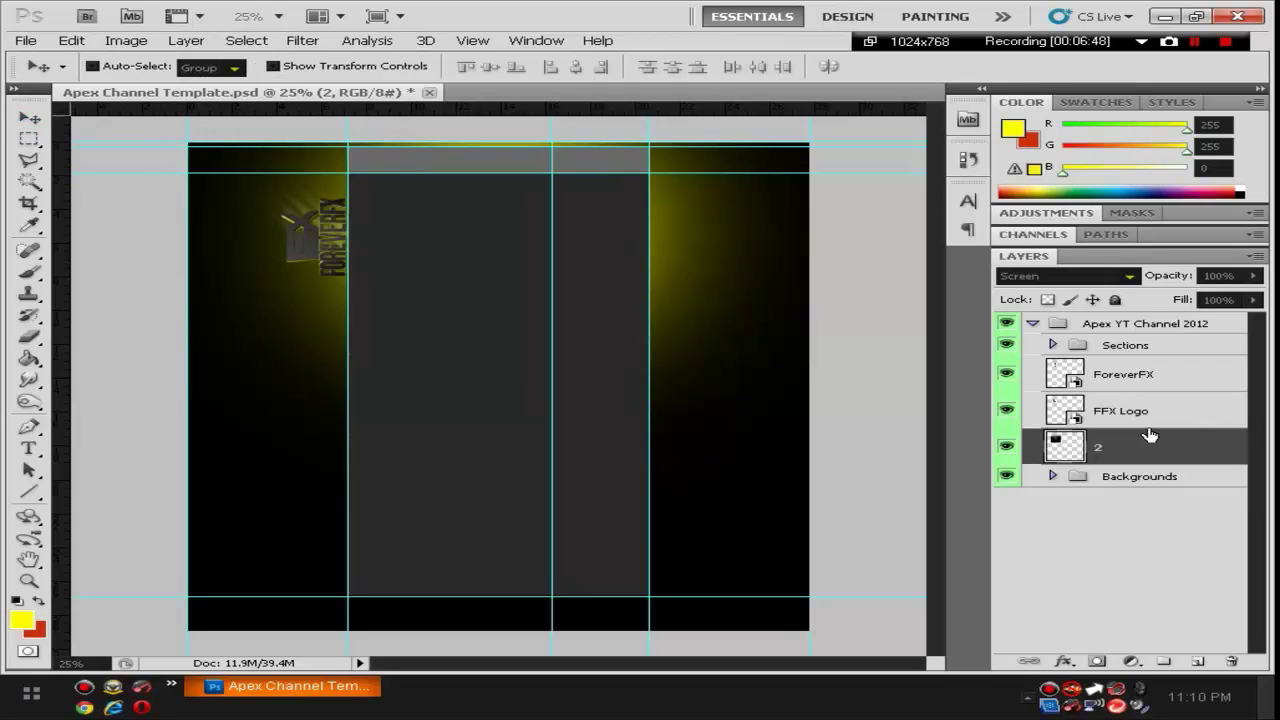
pyautogui.rightClick(1163, 450)
pyautogui.click(1040, 136)
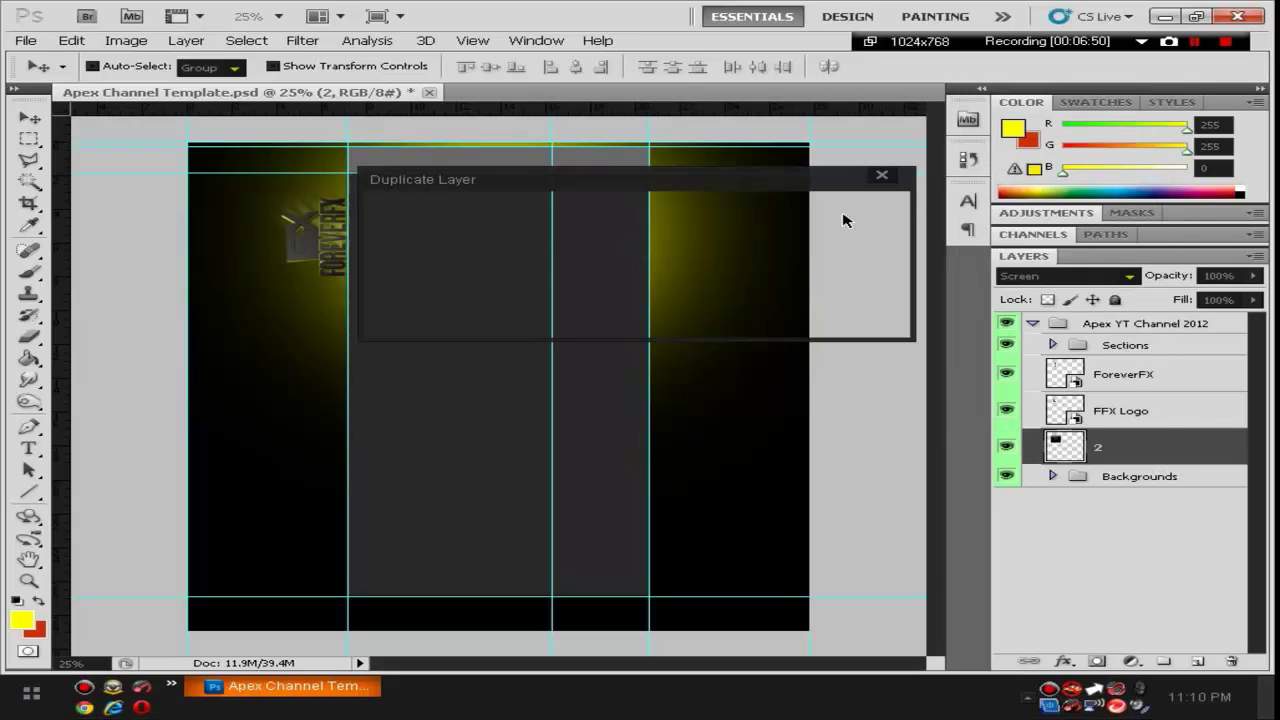
pyautogui.click(849, 214)
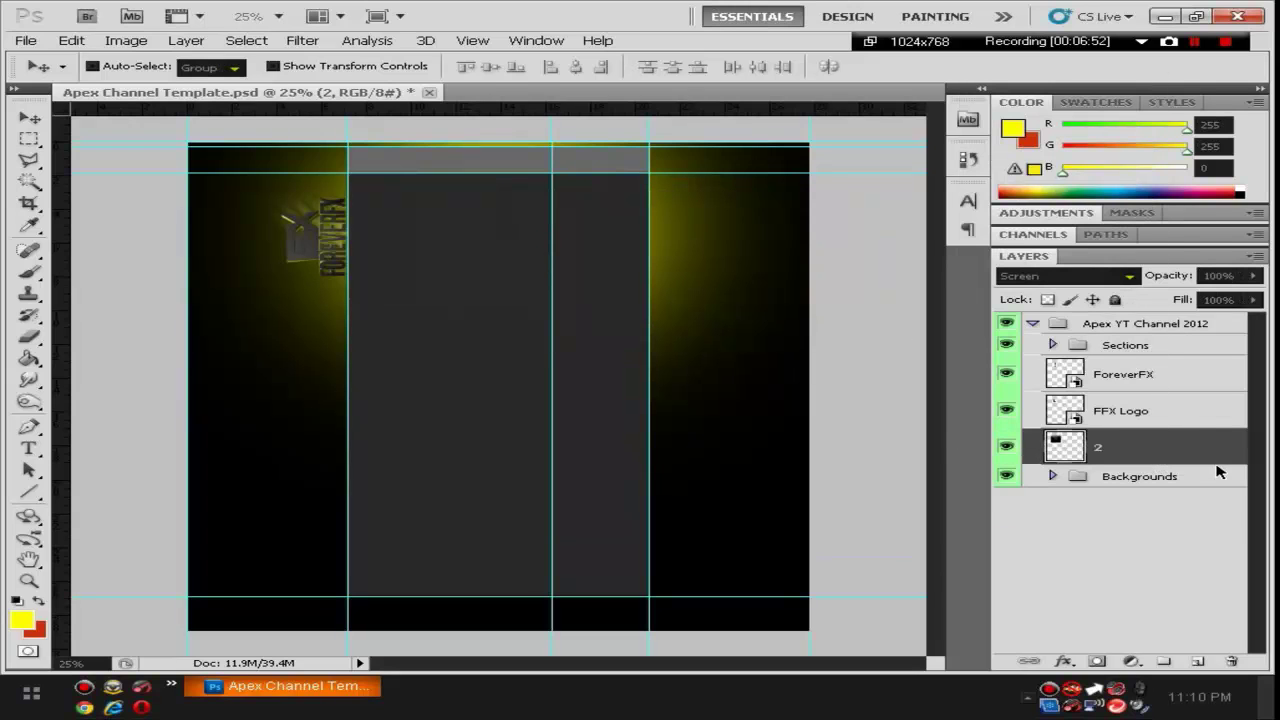
# Flip 2 copy vertically with a -100% height transform to mirror the light.
pyautogui.hotkey('ctrl', 't')
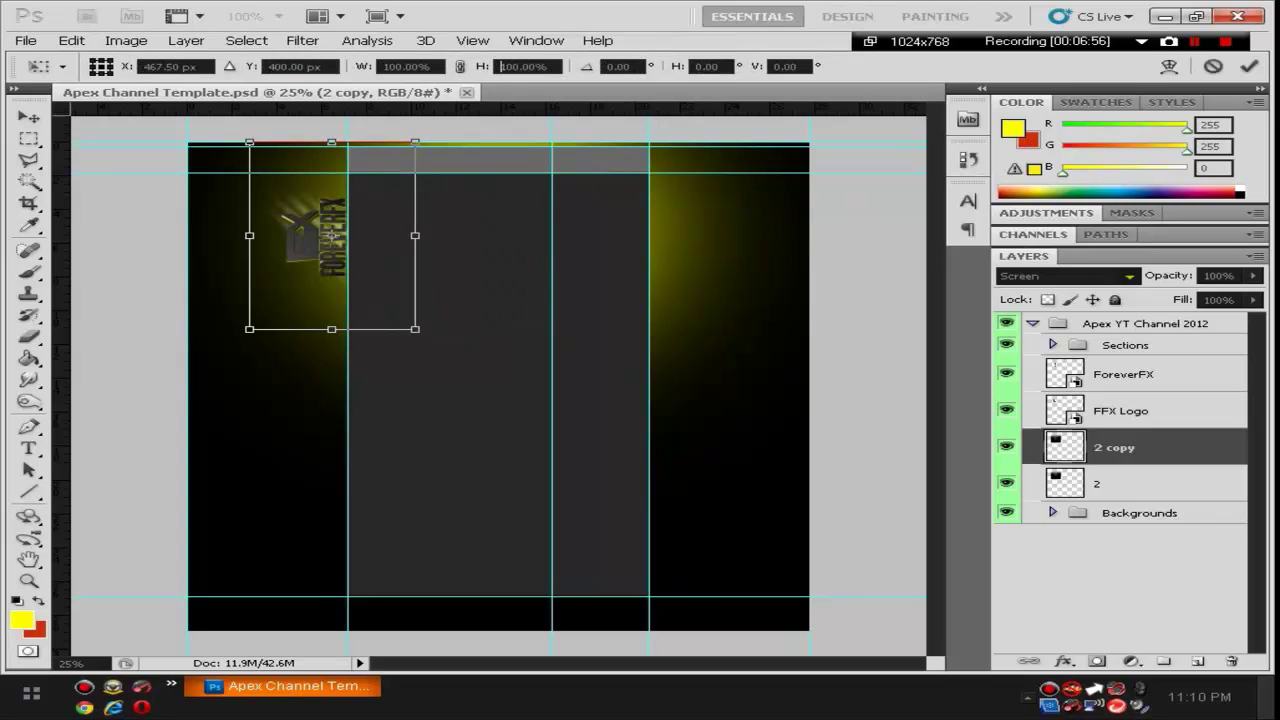
pyautogui.write('-')
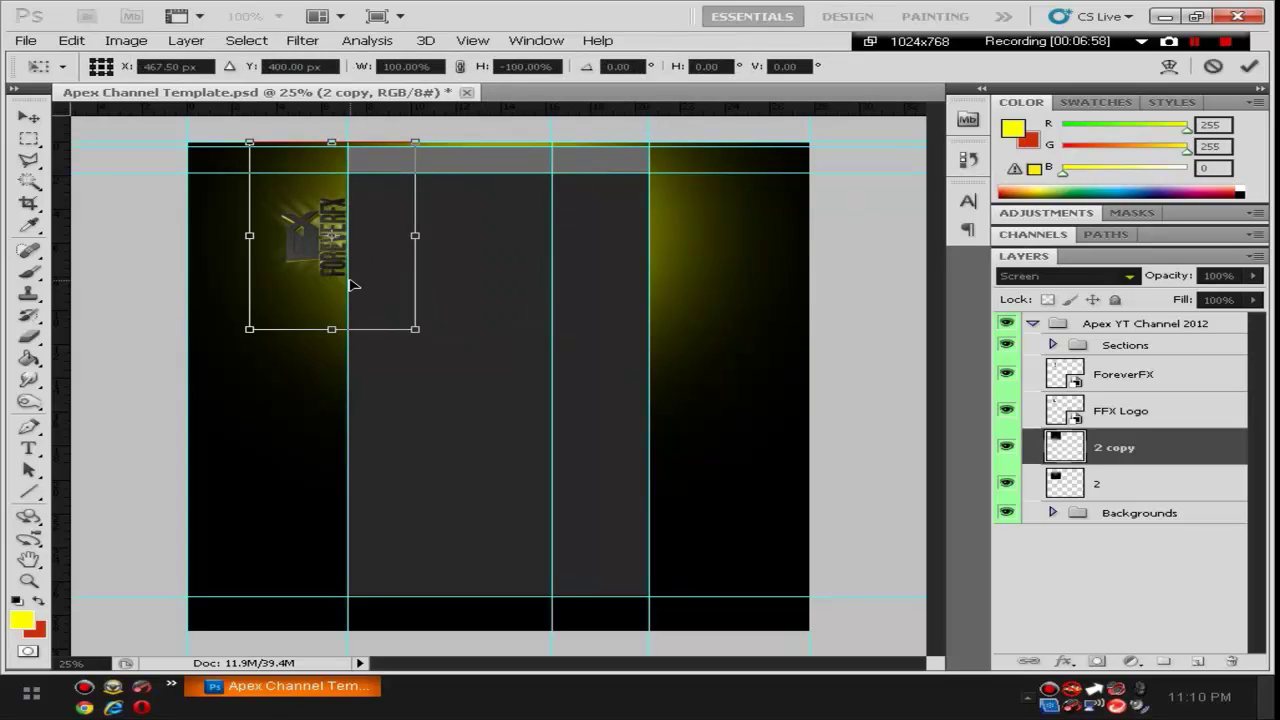
pyautogui.press('Return')
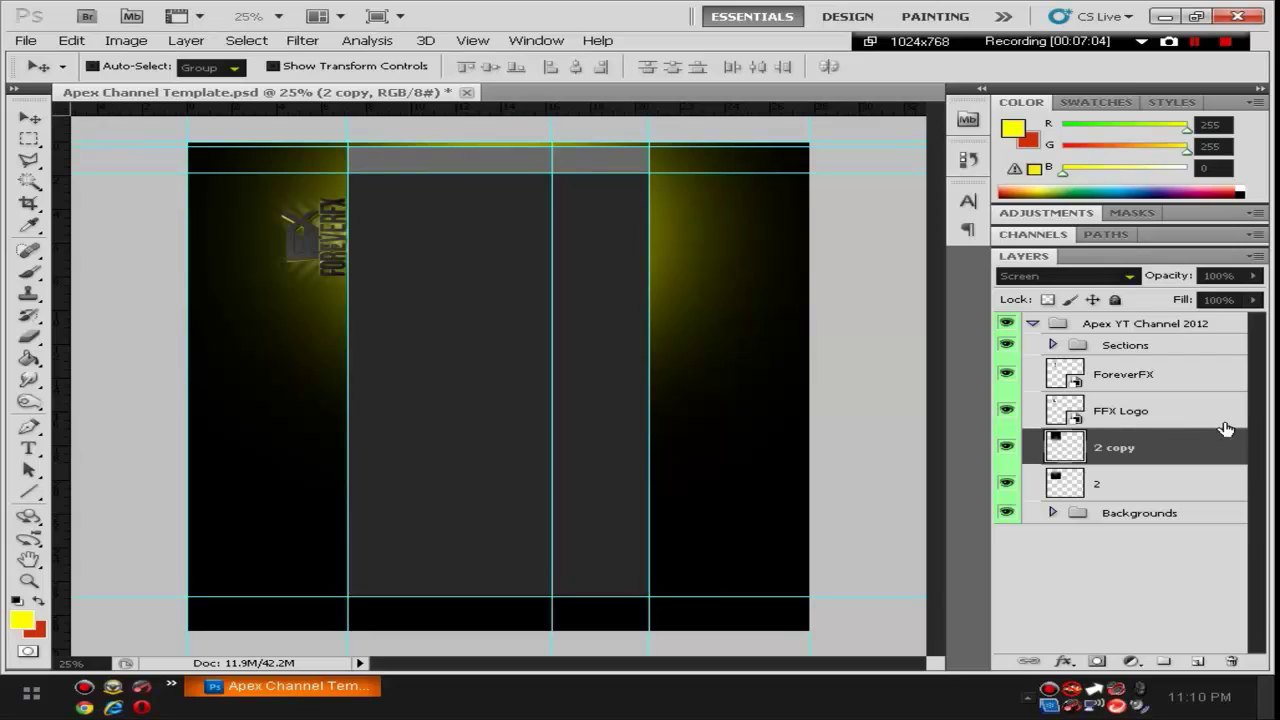
# Merge layers 2 and 2 copy, then duplicate the merged layer as 2 copy 2.
pyautogui.keyDown('shift'); pyautogui.click(1165, 488); pyautogui.keyUp('shift')
pyautogui.rightClick(1165, 488)
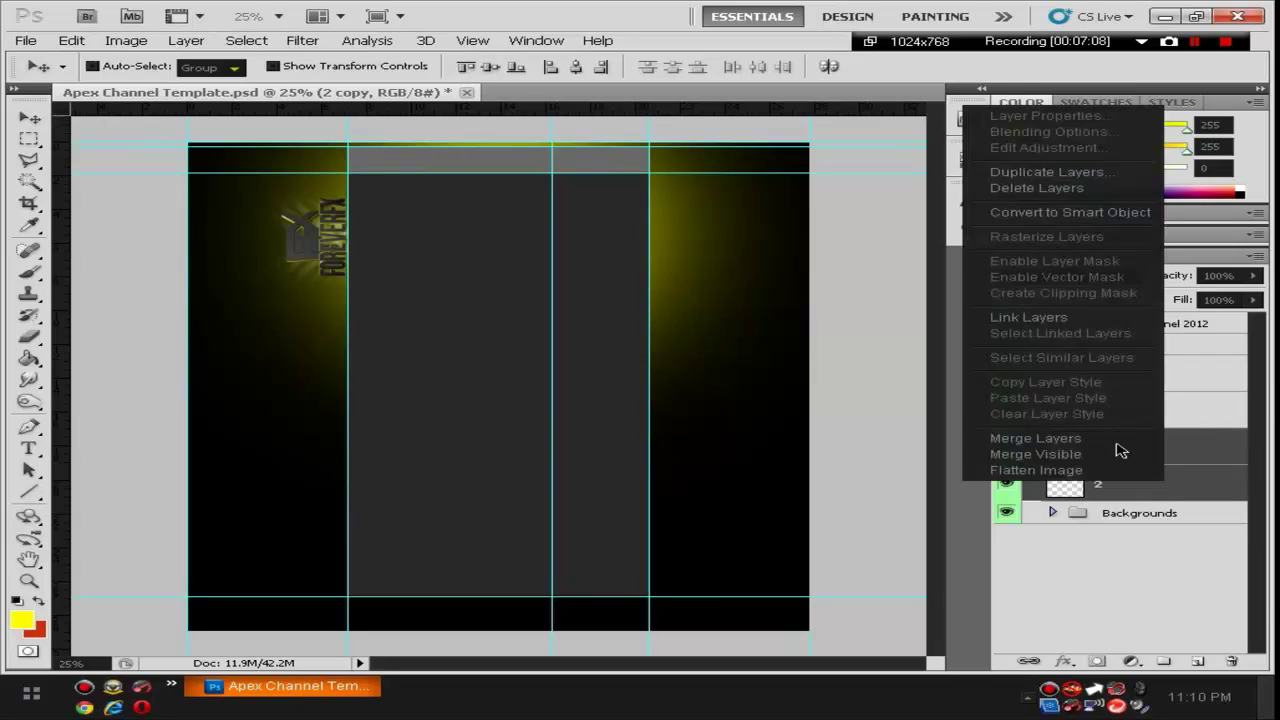
pyautogui.click(1055, 439)
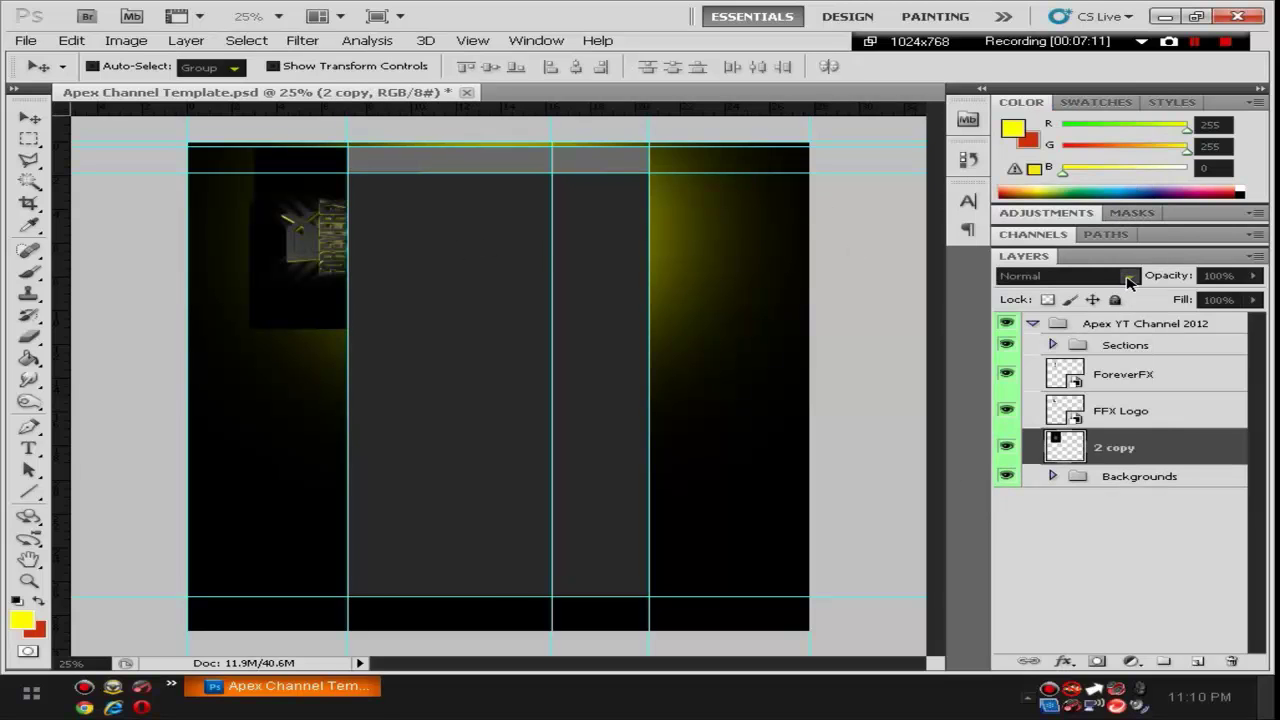
pyautogui.rightClick(1188, 452)
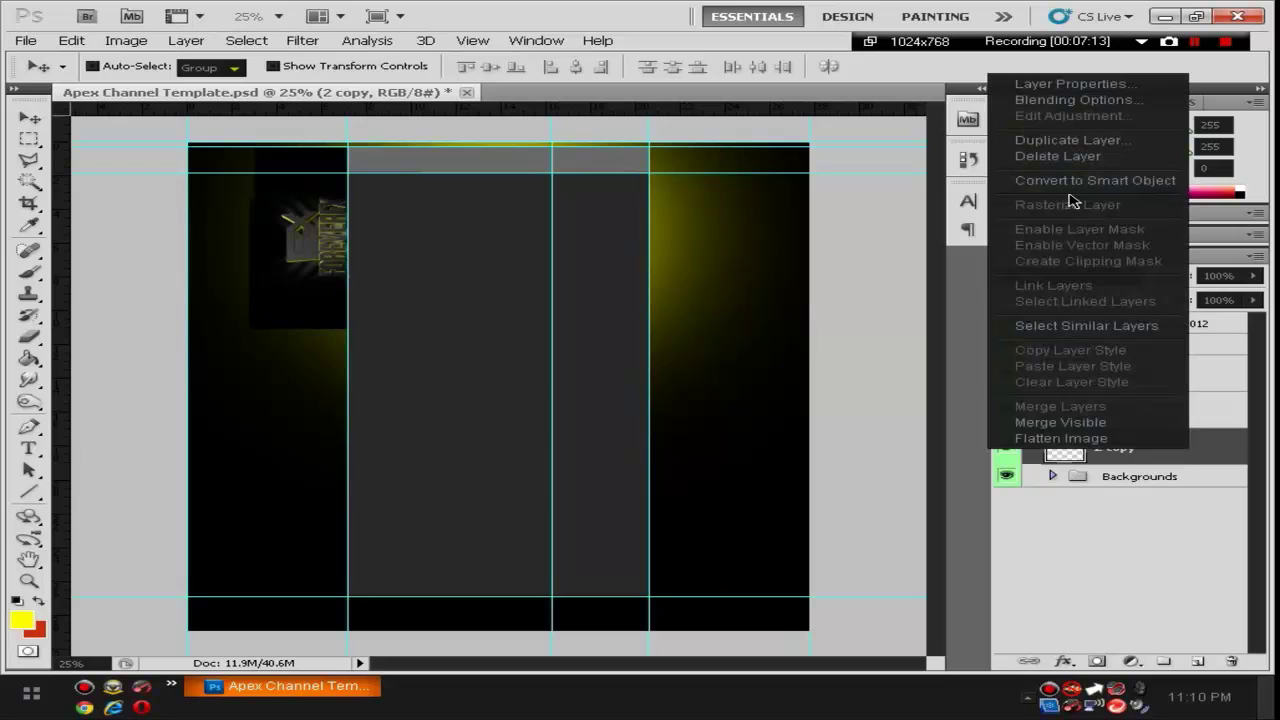
pyautogui.click(1066, 141)
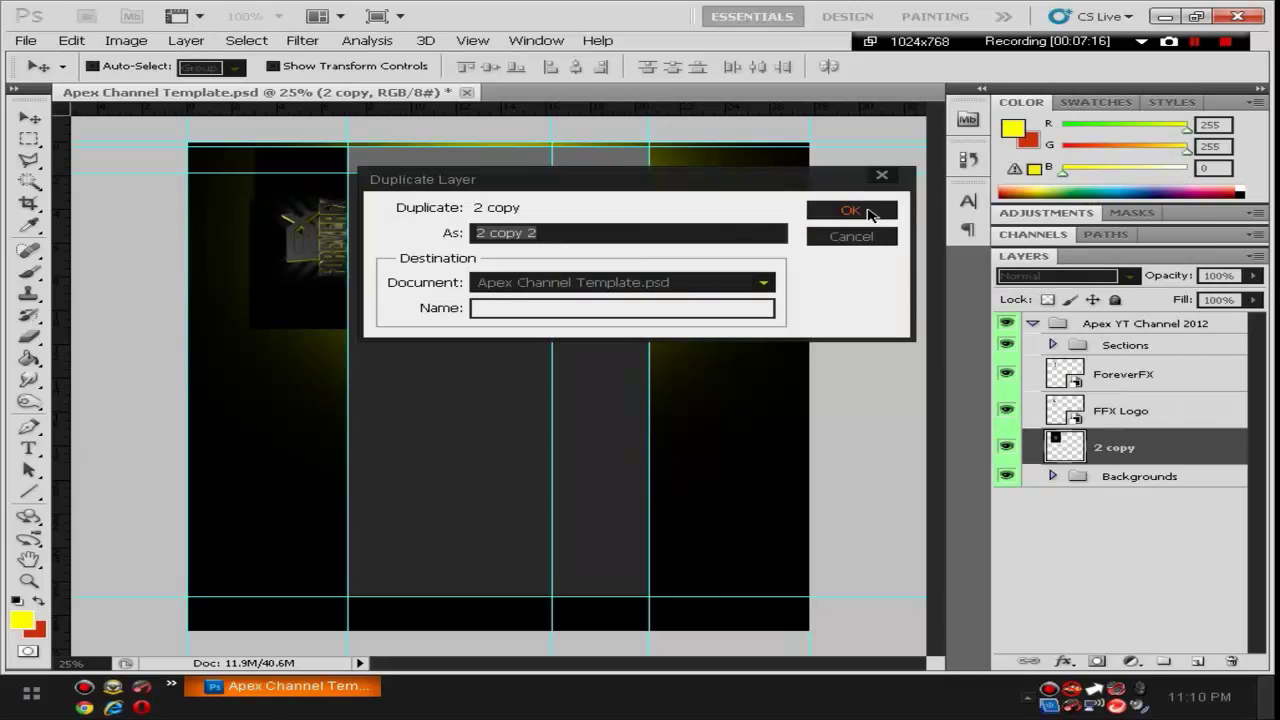
pyautogui.click(869, 212)
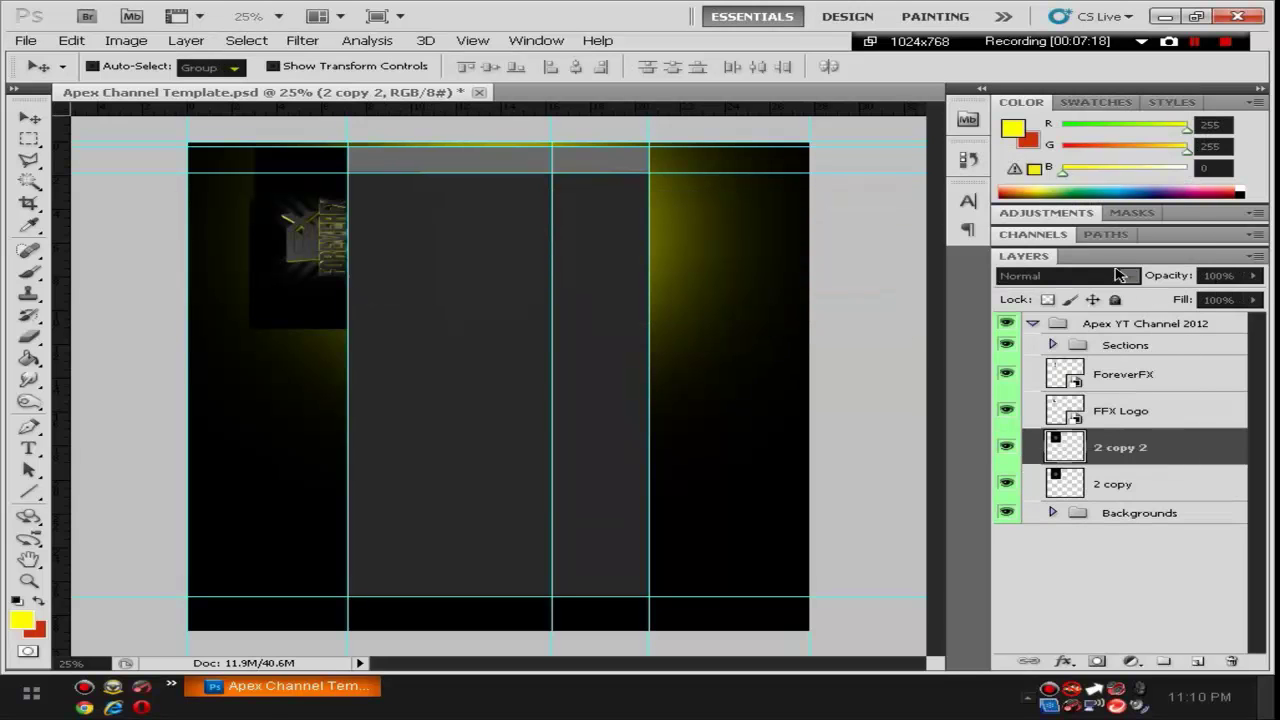
# Set both 2 copy 2 and 2 copy to Screen blending.
pyautogui.click(1119, 275)
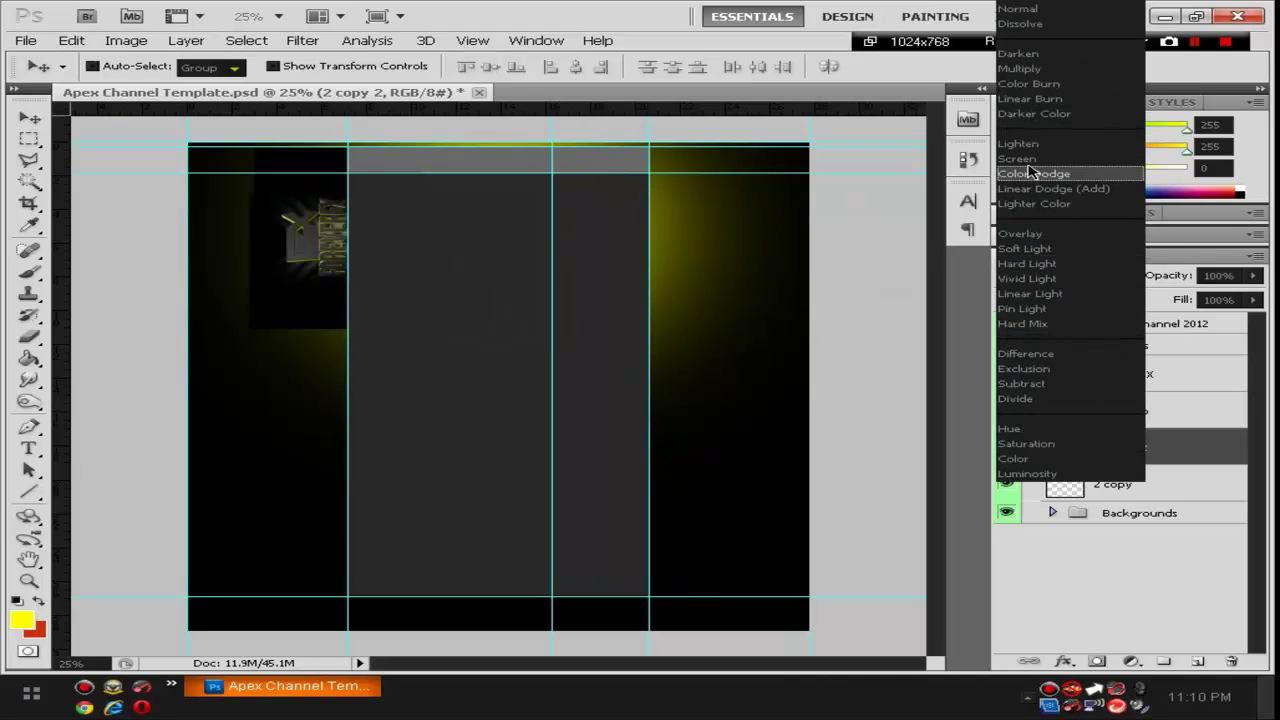
pyautogui.click(1018, 158)
pyautogui.click(1152, 486)
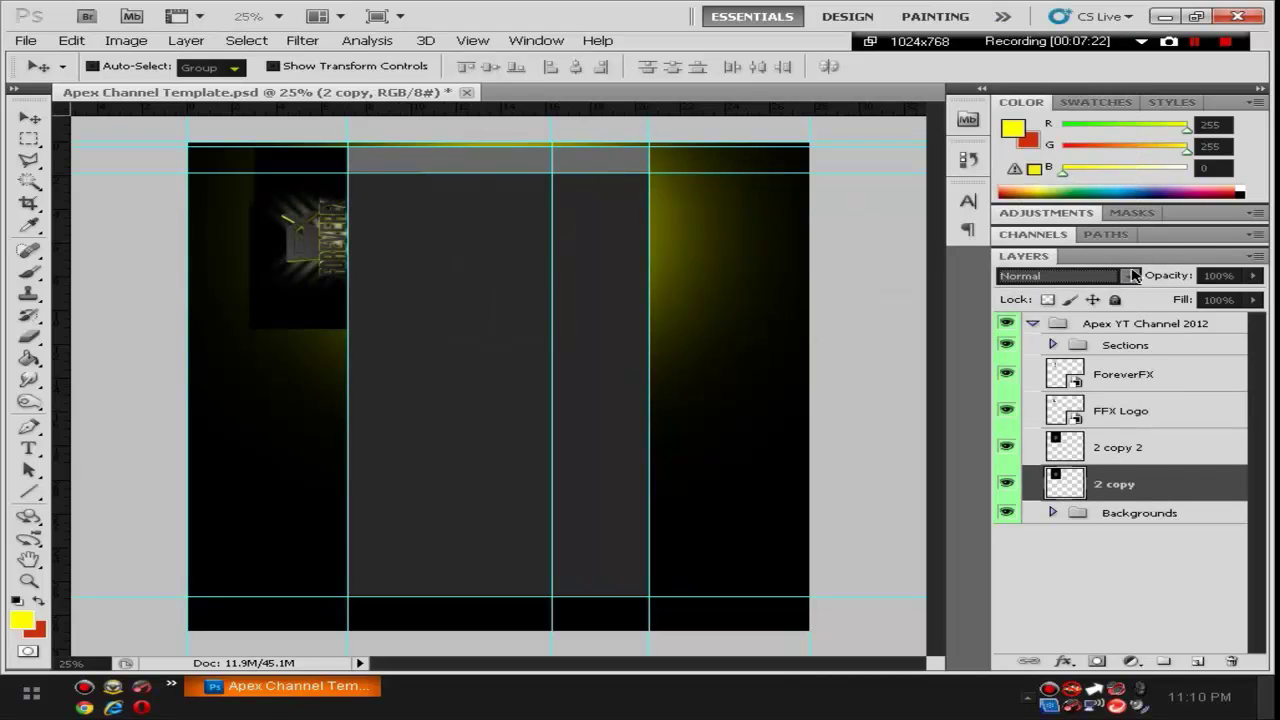
pyautogui.click(1133, 275)
pyautogui.click(1055, 158)
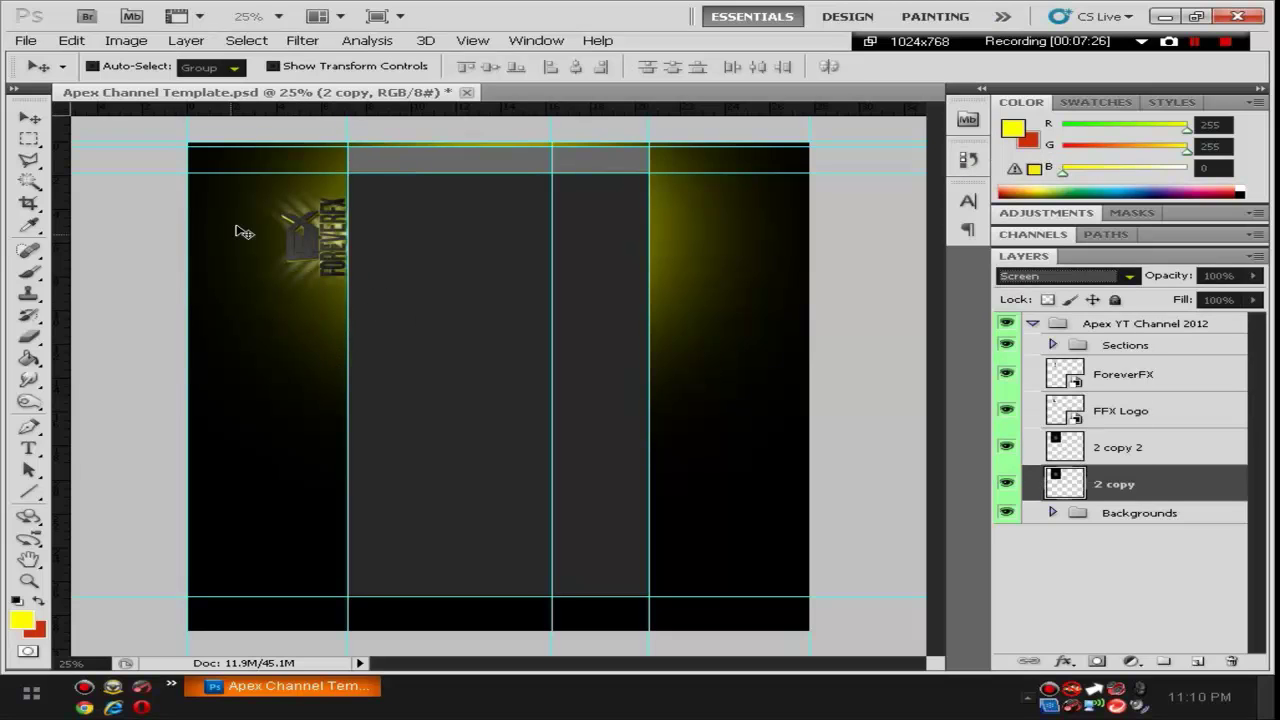
# Place the blue light image '2' from the Lights folder, browsing in thumbnail view.
pyautogui.click(27, 40)
pyautogui.click(210, 372)
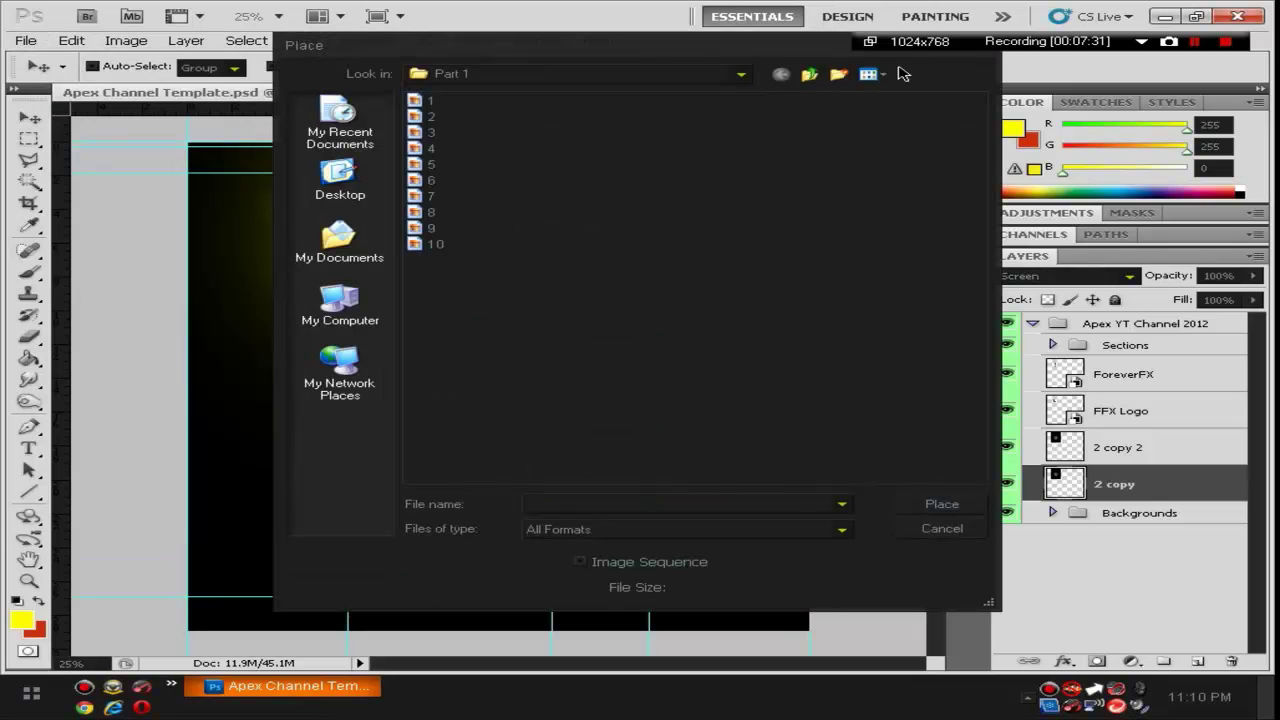
pyautogui.click(868, 74)
pyautogui.click(895, 97)
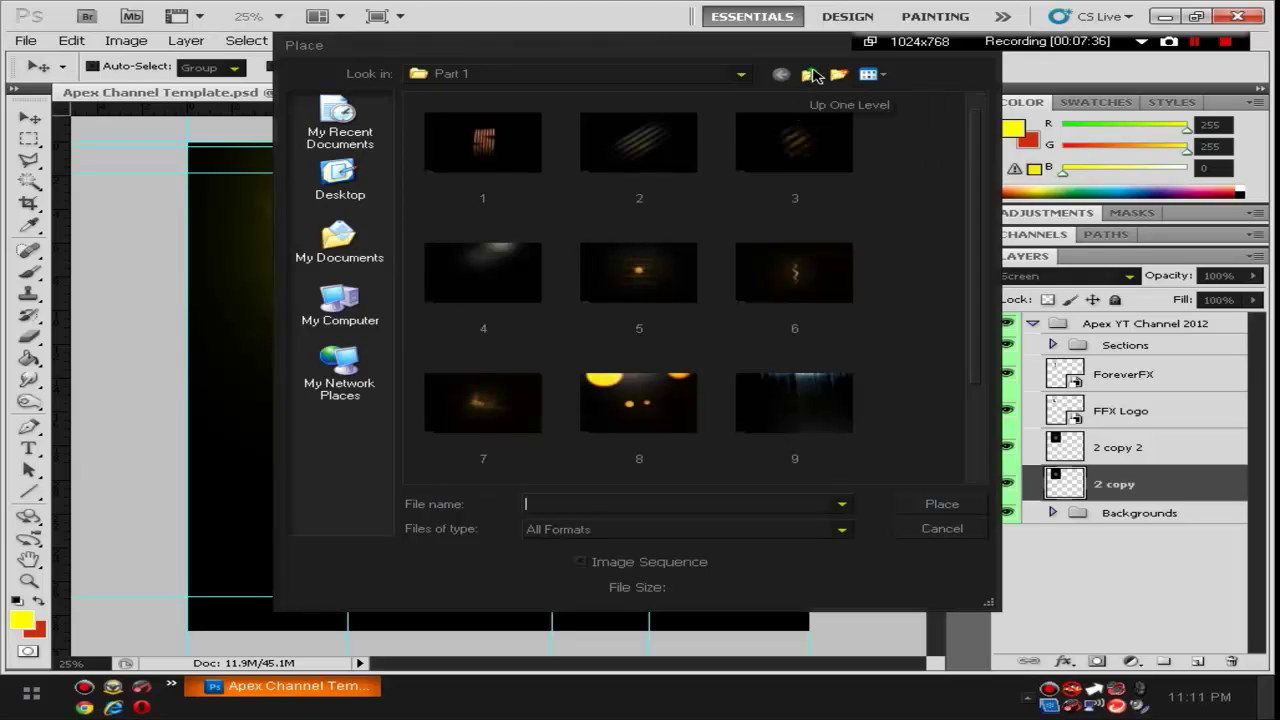
pyautogui.click(813, 74)
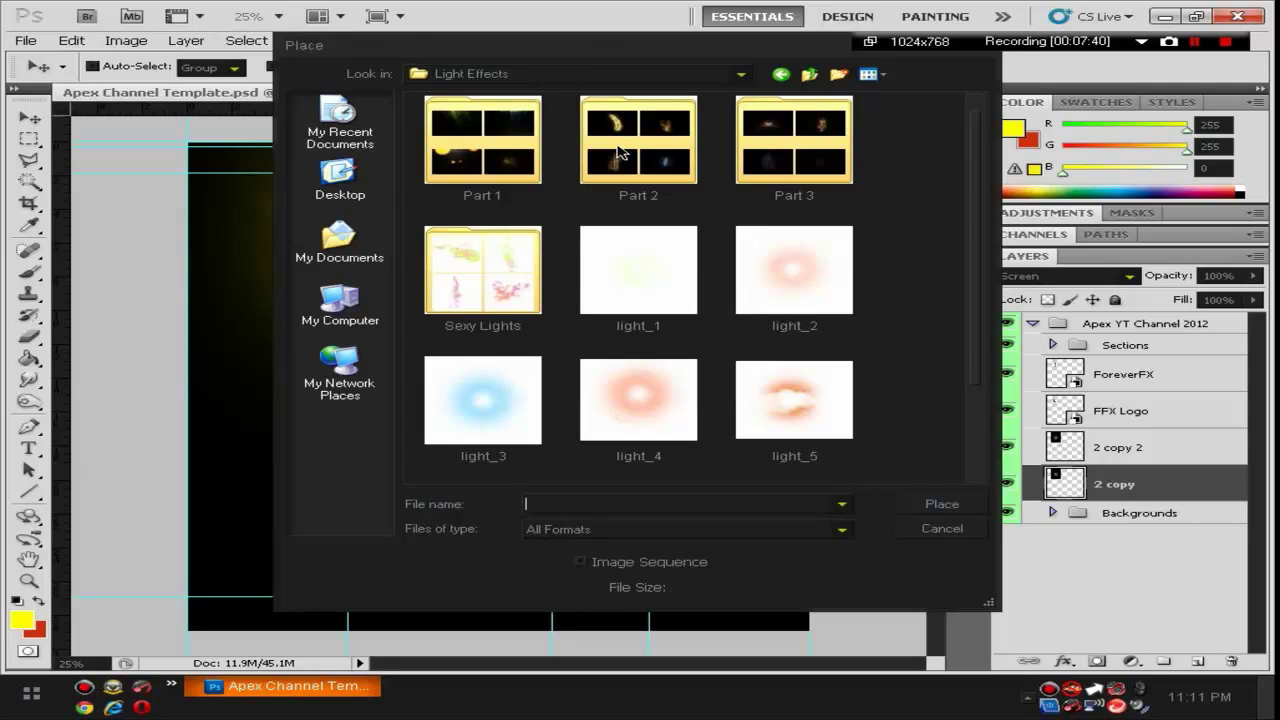
pyautogui.click(813, 76)
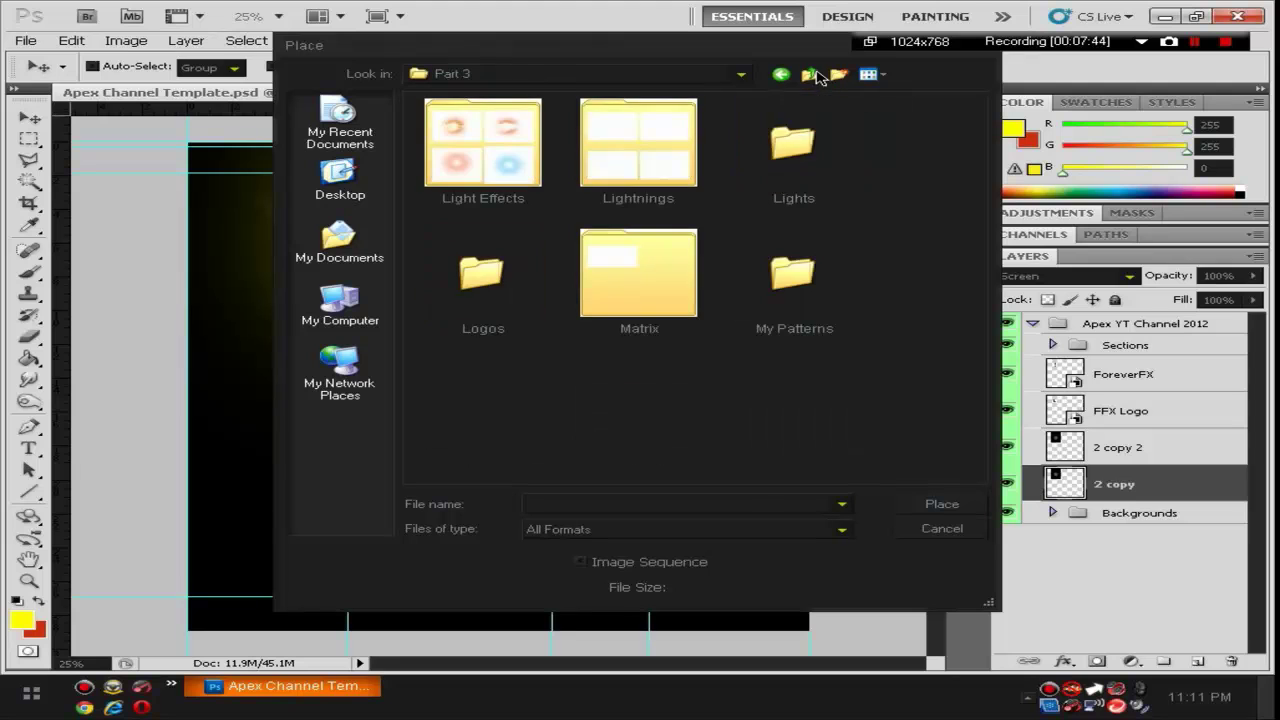
pyautogui.doubleClick(793, 145)
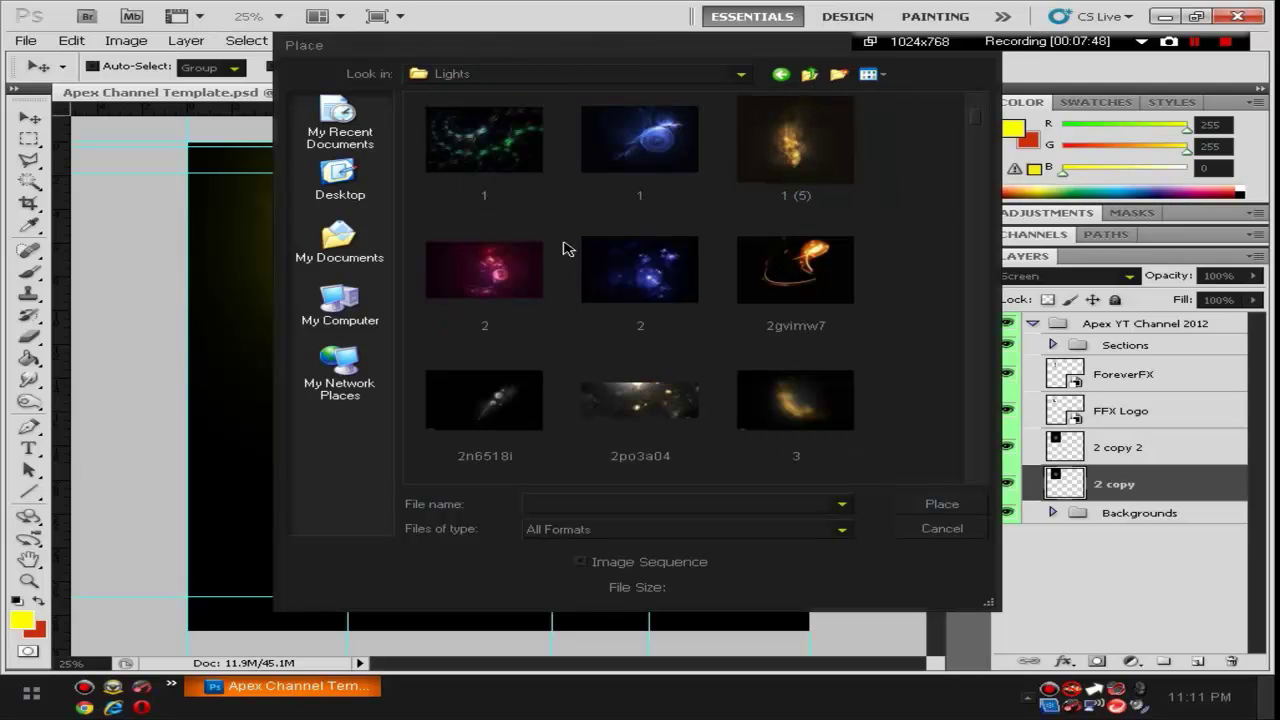
pyautogui.doubleClick(597, 285)
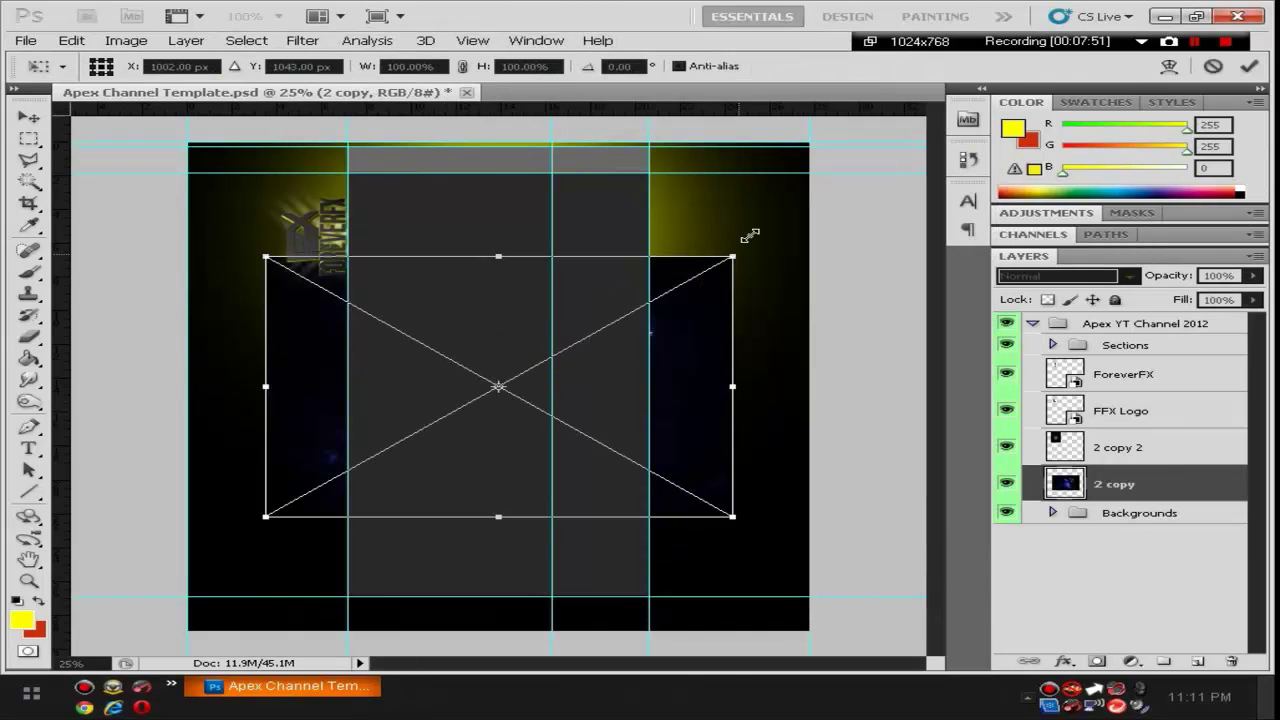
# Rotate the blue light -90°, shrink it and position it over the upper-left ForeverFX logo.
pyautogui.moveTo(749, 229); pyautogui.dragTo(510, 374)
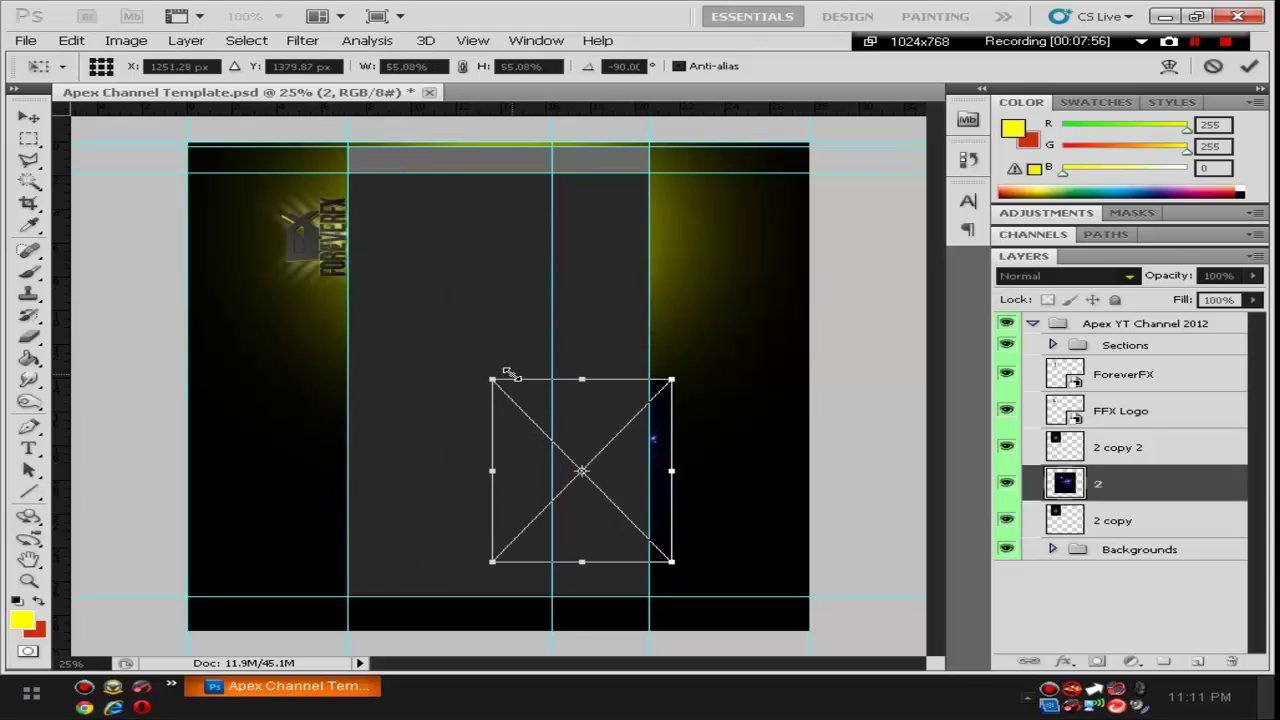
pyautogui.moveTo(574, 408); pyautogui.dragTo(310, 205)
pyautogui.press('Return')
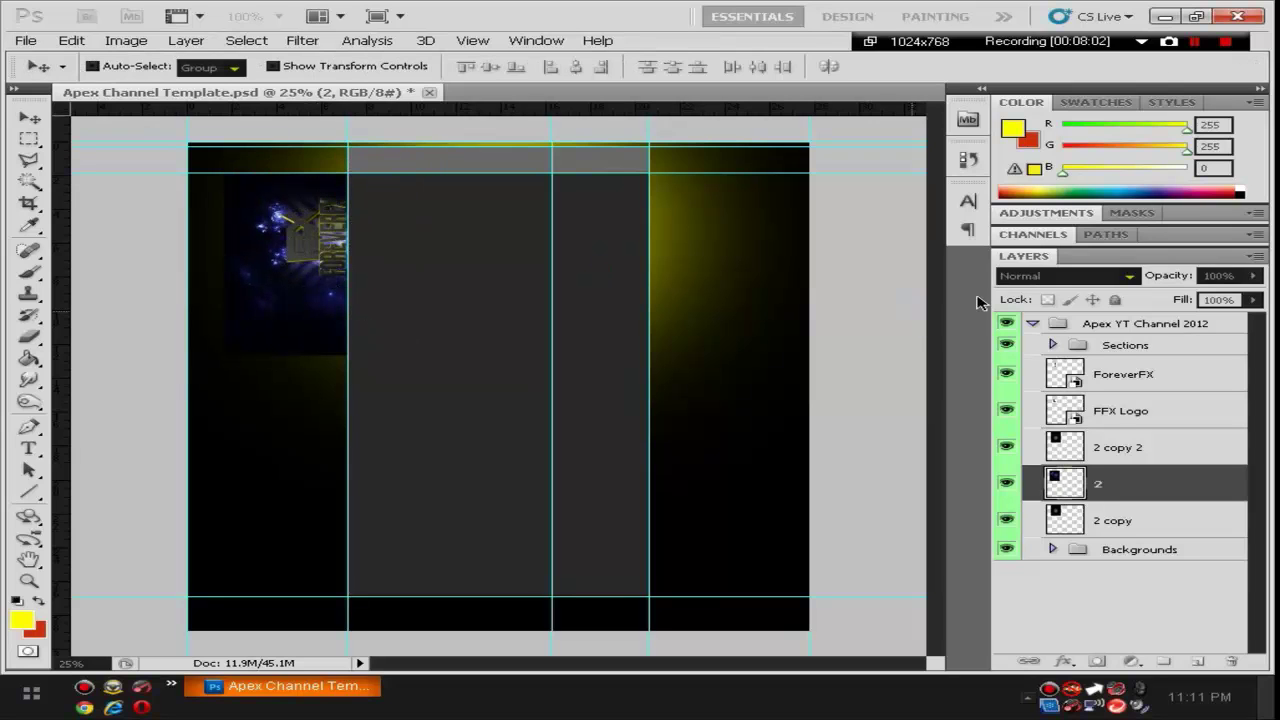
# Set the sparkle layer to Screen blending and nudge it up-right onto the logo.
pyautogui.click(1128, 277)
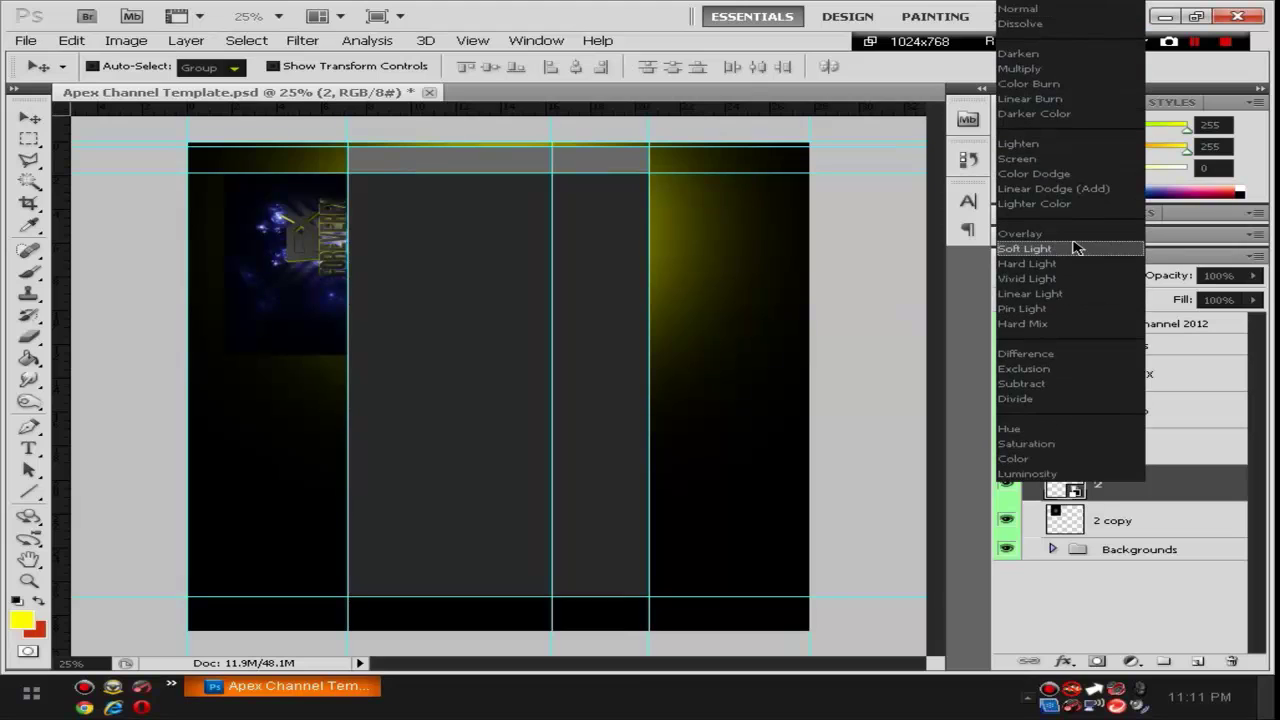
pyautogui.click(1075, 168)
pyautogui.click(1062, 174)
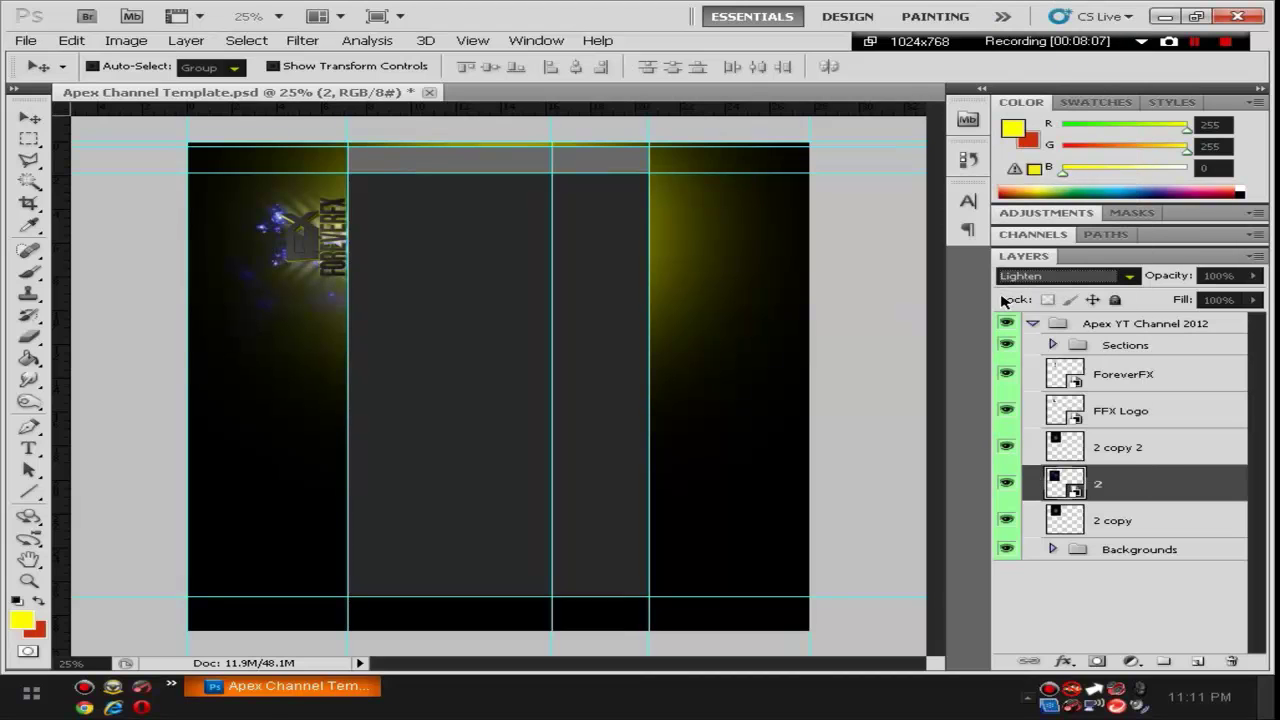
pyautogui.hotkey('shift', '+')
pyautogui.moveTo(294, 290); pyautogui.dragTo(327, 271)
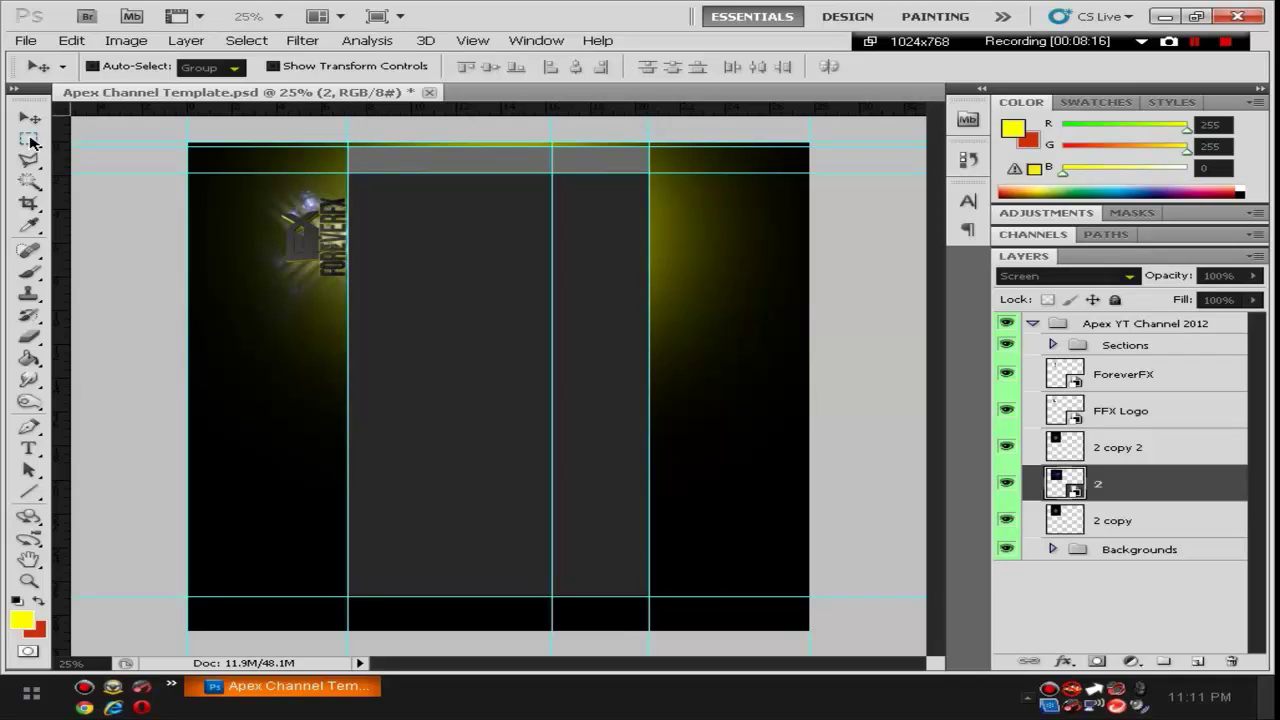
# Move layer 2 below 2 copy, then rasterize it with the Eraser to erase its sparkle.
pyautogui.moveTo(1182, 508); pyautogui.dragTo(1172, 537)
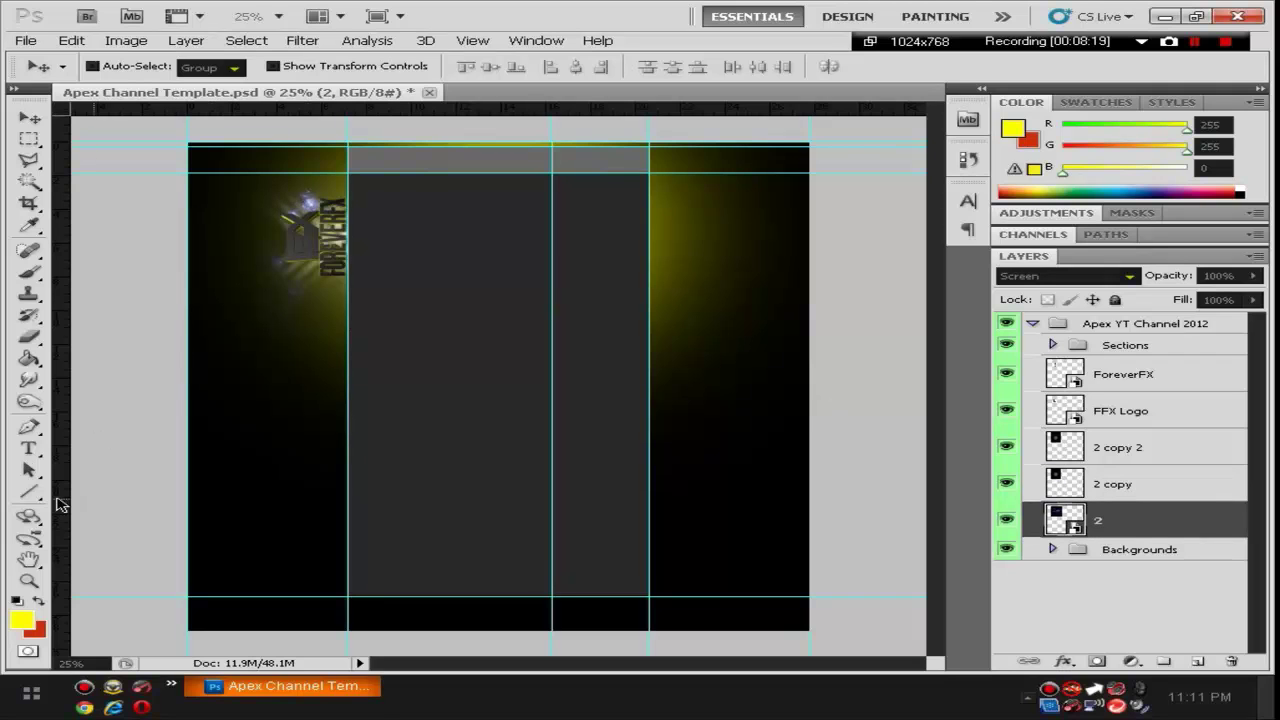
pyautogui.click(27, 352)
pyautogui.click(313, 246)
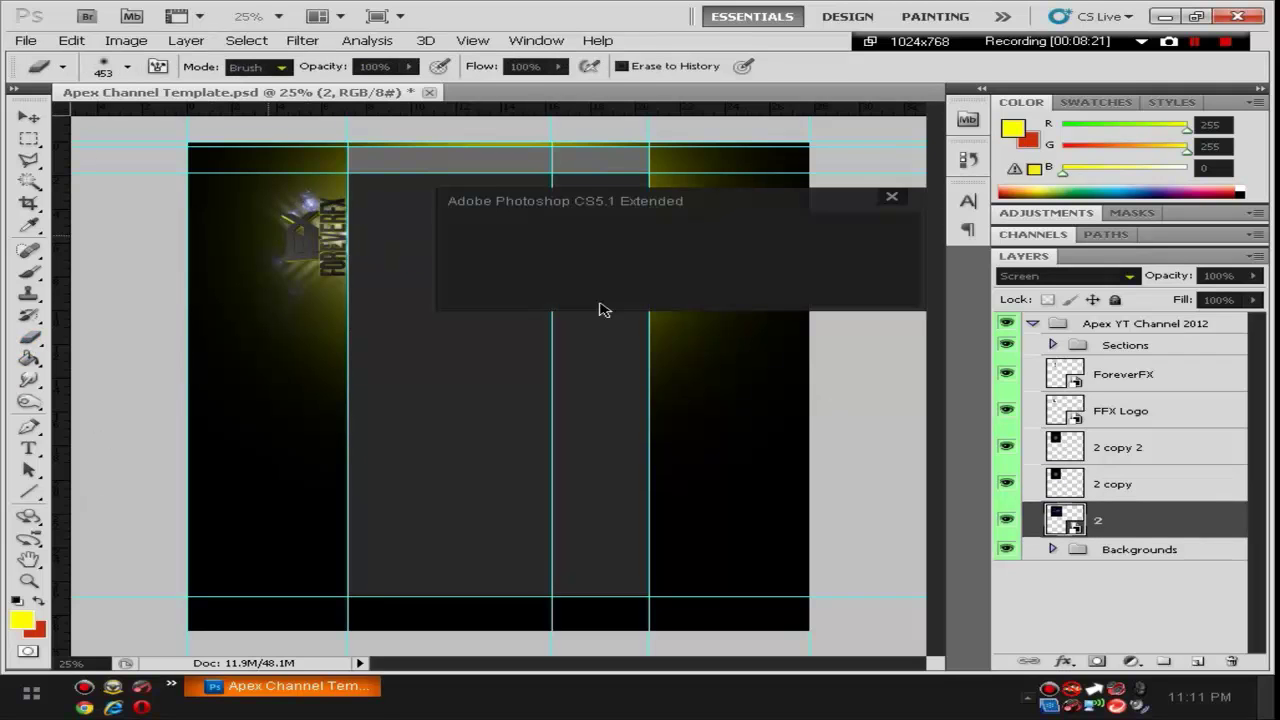
pyautogui.click(630, 288)
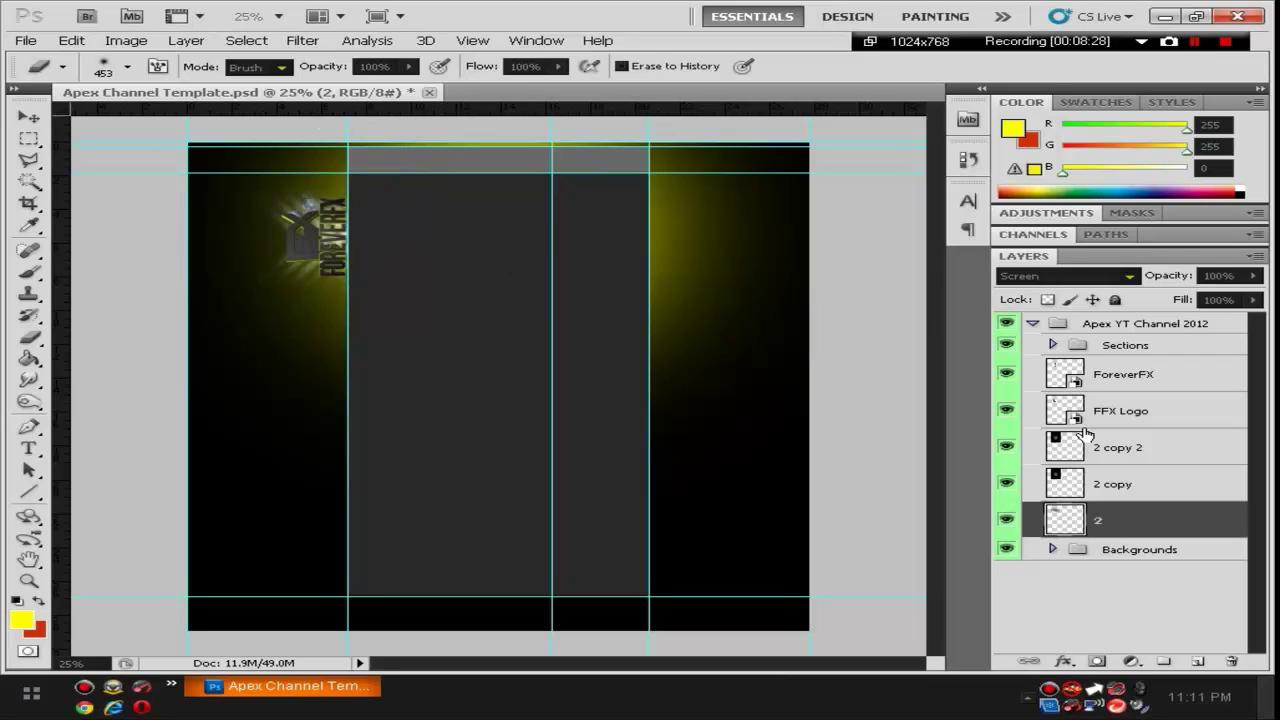
# Place the pink light image 4-4 from the Lights folder, browsing in thumbnail view.
pyautogui.click(25, 40)
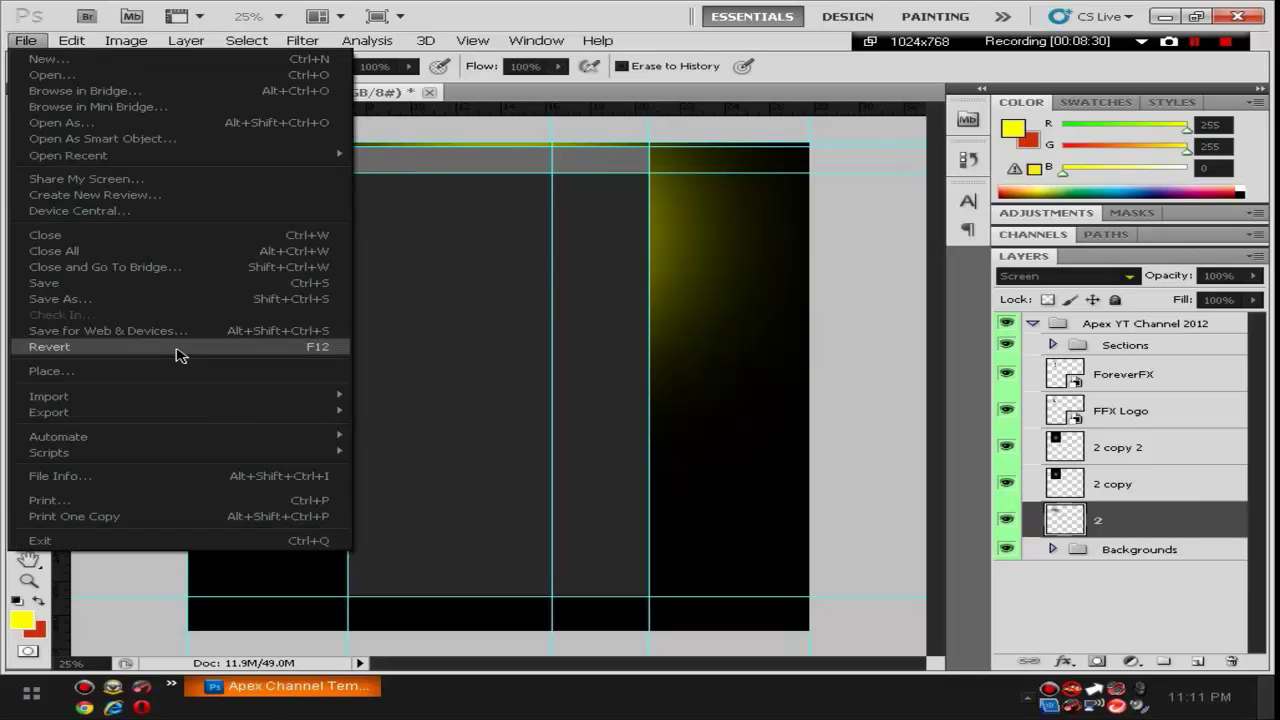
pyautogui.click(170, 378)
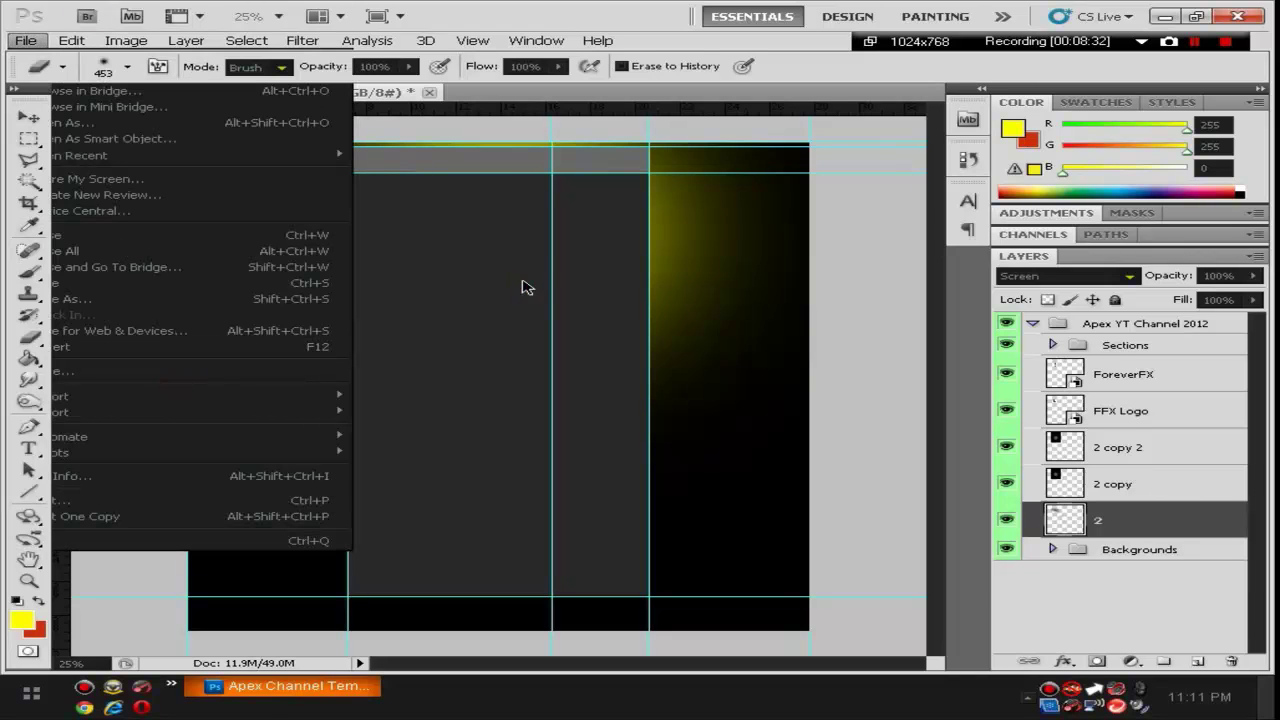
pyautogui.click(870, 74)
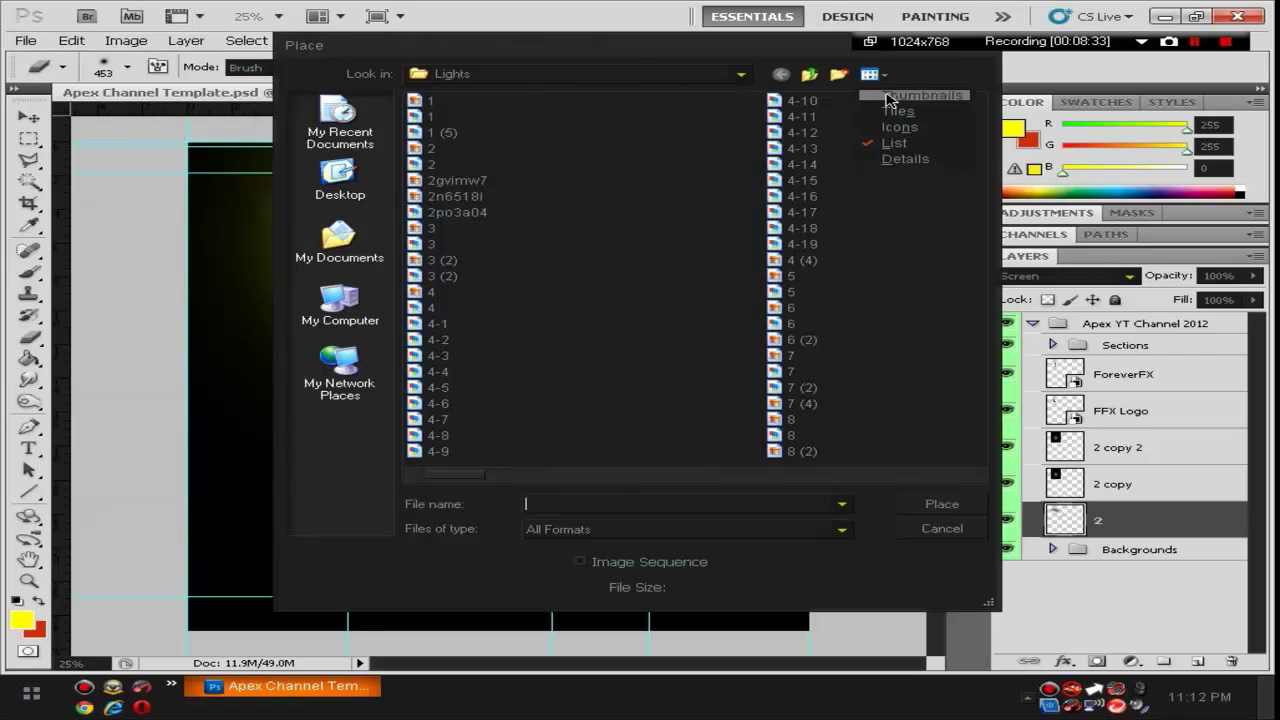
pyautogui.click(895, 103)
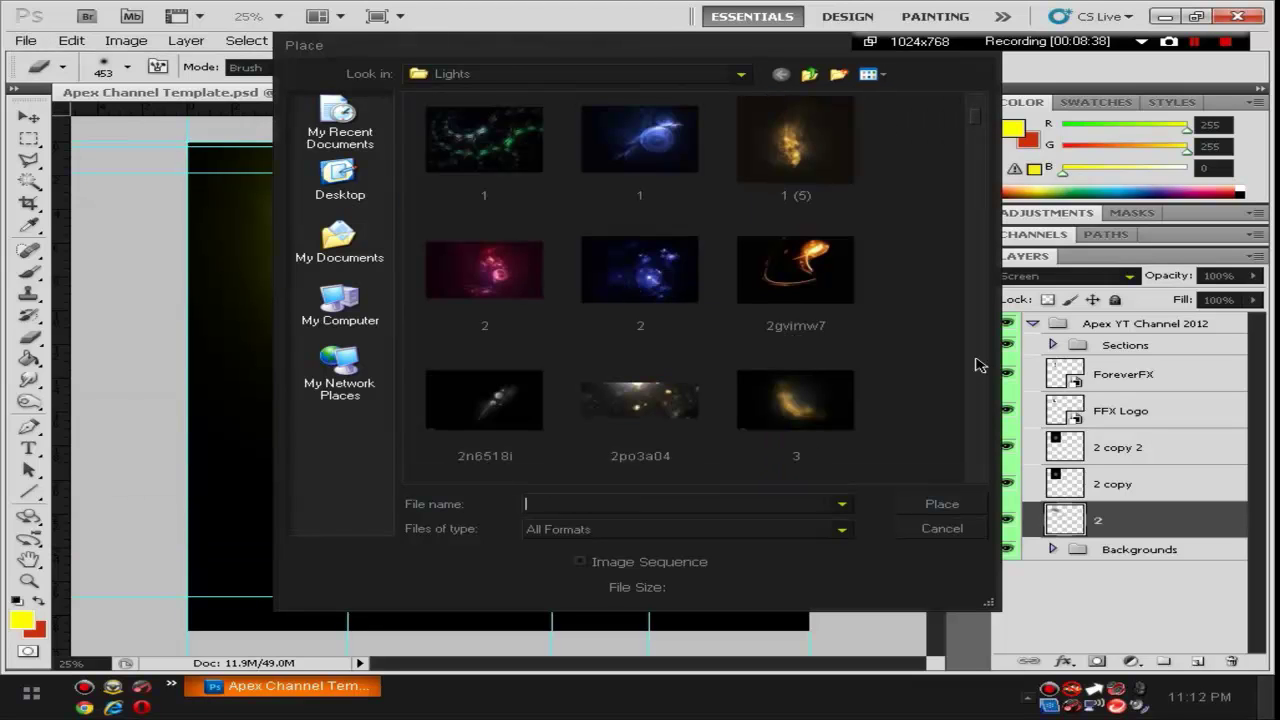
pyautogui.scroll(-5, 981, 483)
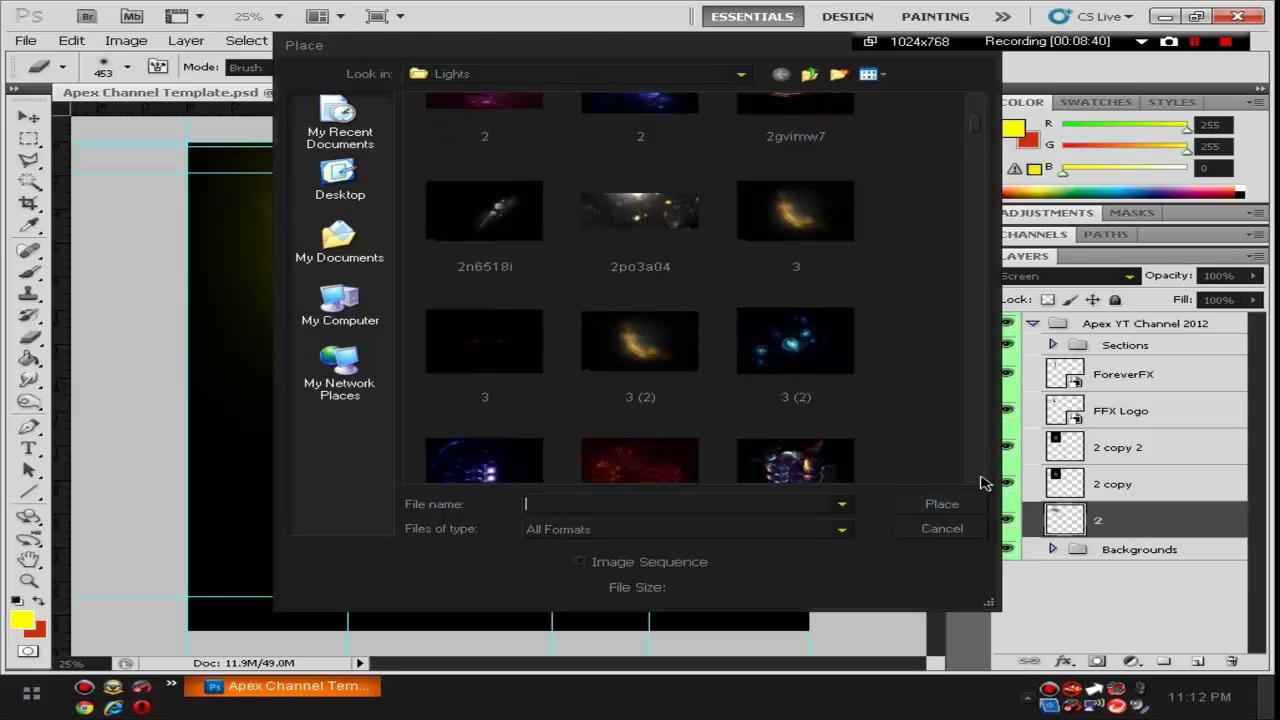
pyautogui.scroll(-3, 983, 482)
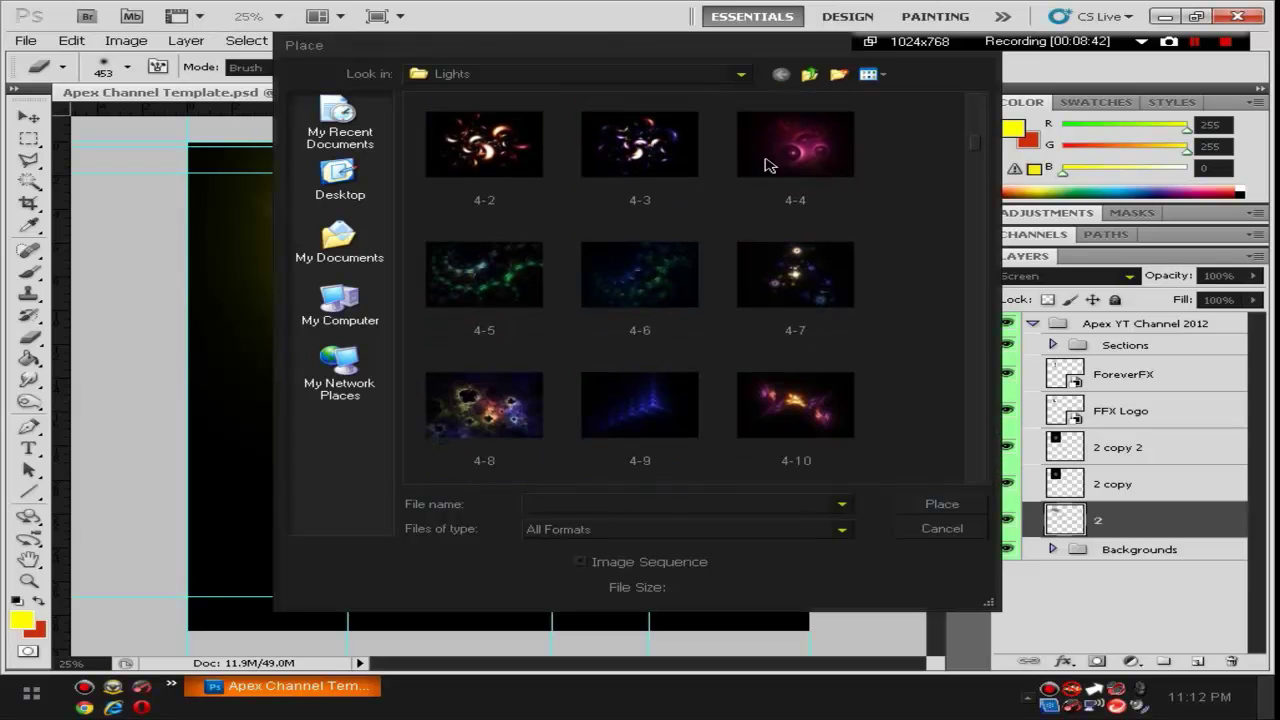
pyautogui.click(768, 160)
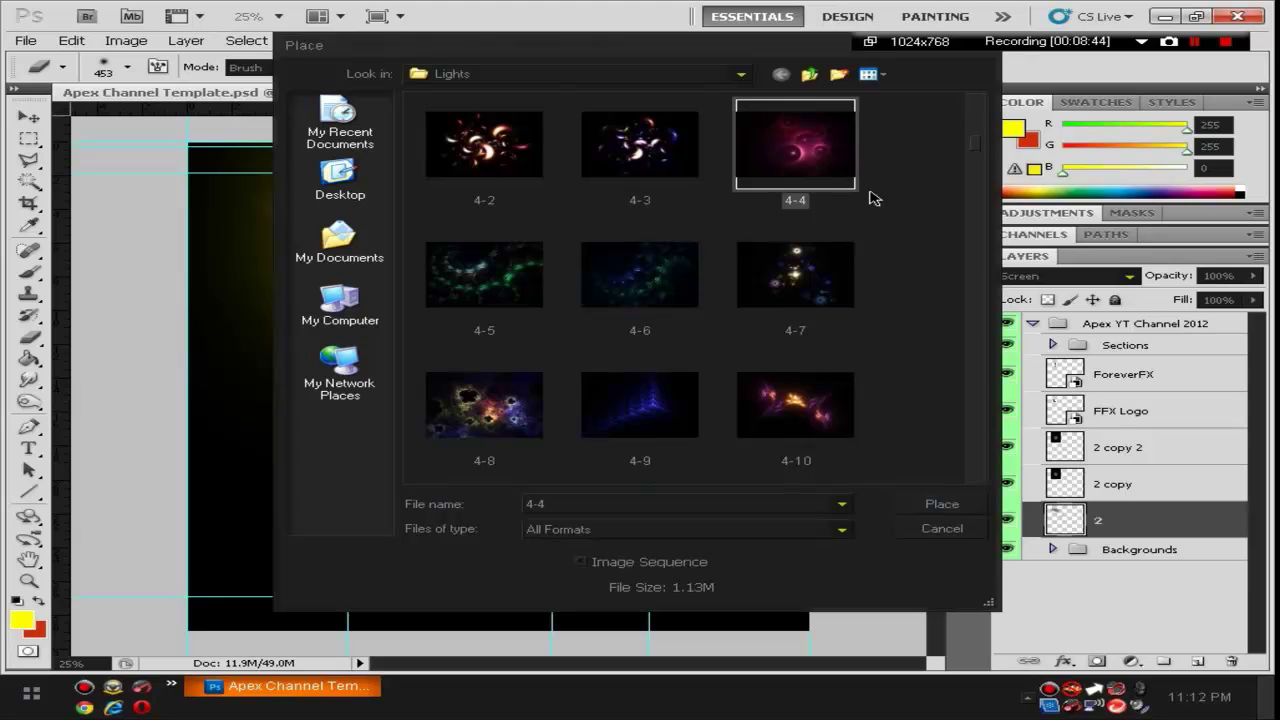
pyautogui.doubleClick(815, 153)
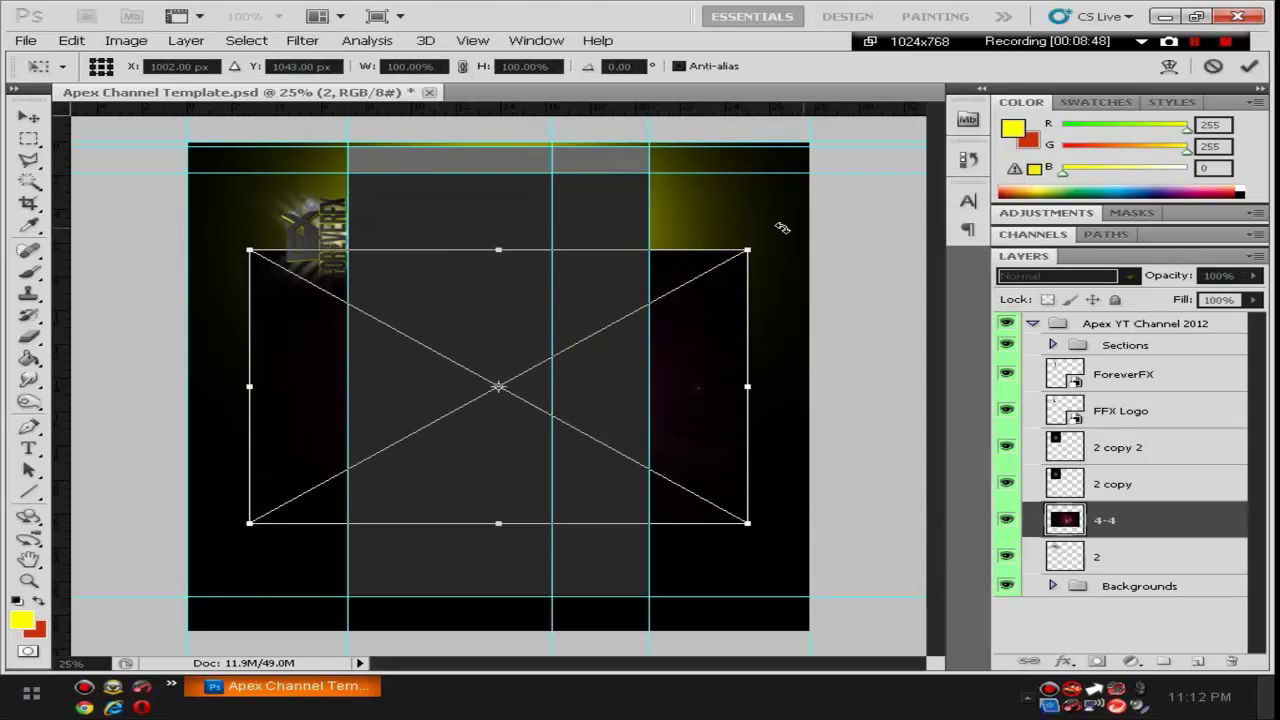
# Rotate the 4-4 light to -90°, scale it to about 56% and position it over the logo.
pyautogui.moveTo(777, 223); pyautogui.dragTo(340, 177)
pyautogui.moveTo(437, 237); pyautogui.dragTo(313, 165)
pyautogui.press('Return')
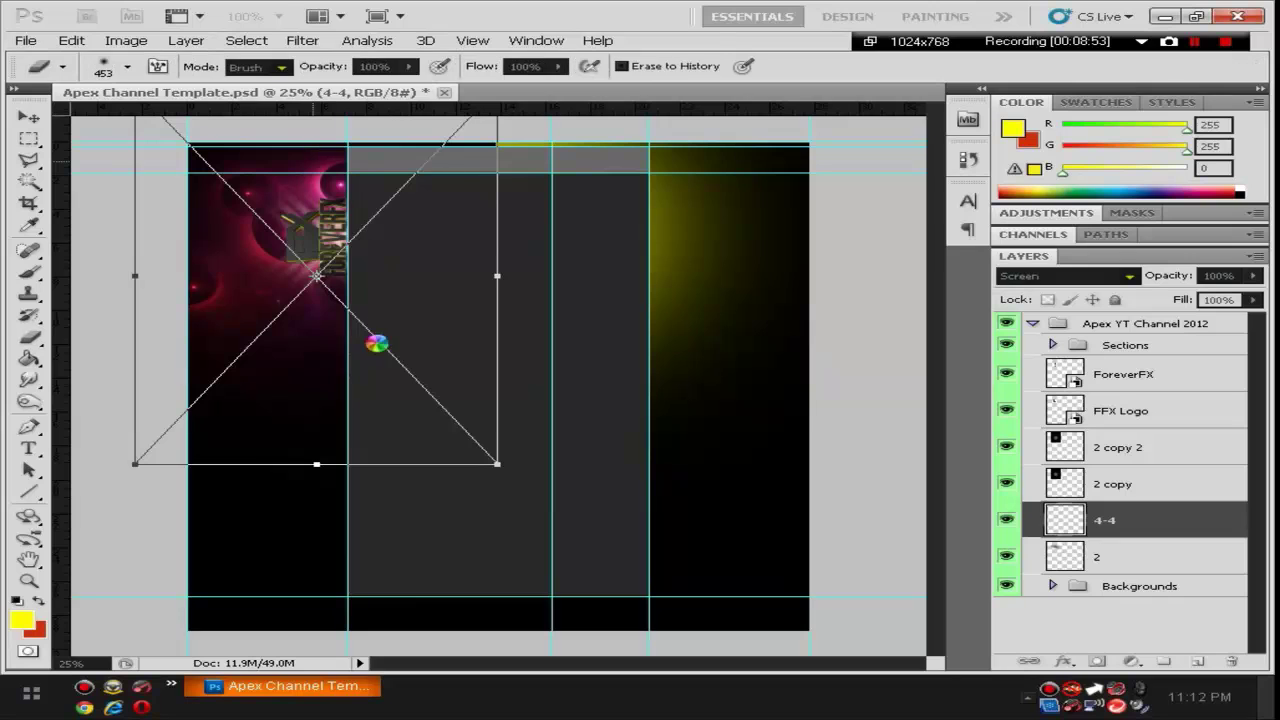
pyautogui.hotkey('ctrl', 't')
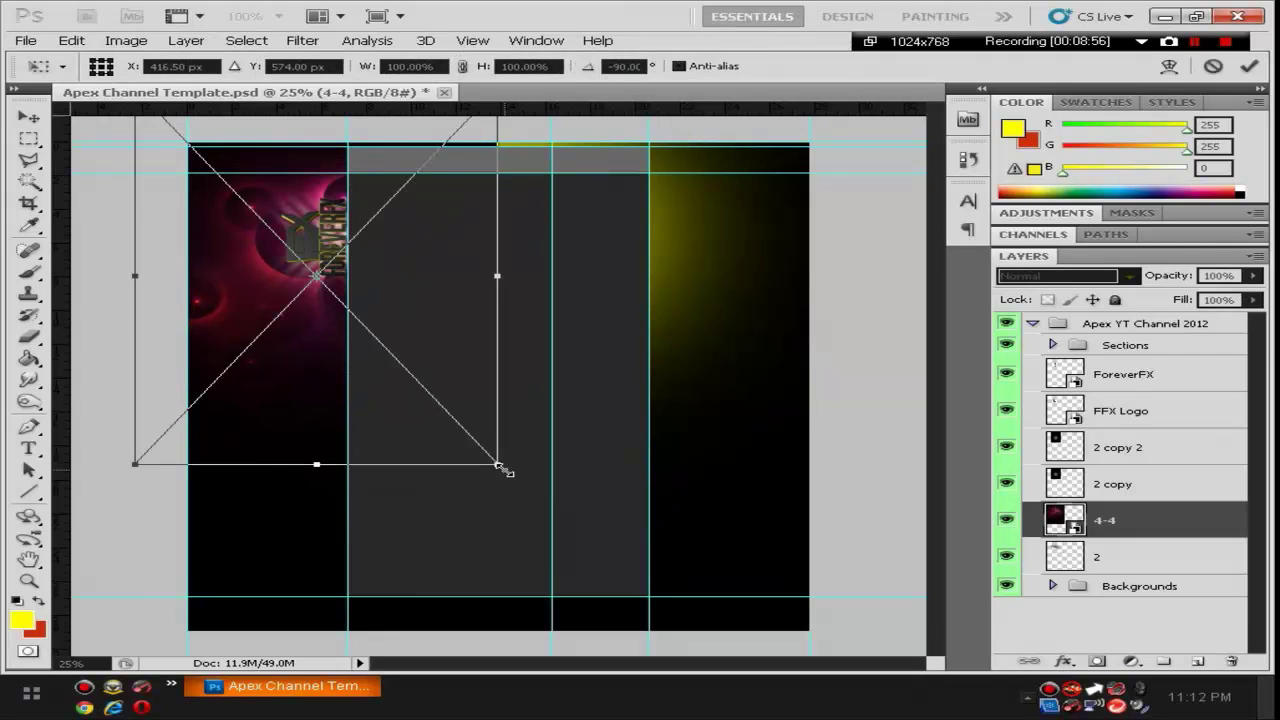
pyautogui.moveTo(500, 466); pyautogui.dragTo(315, 323)
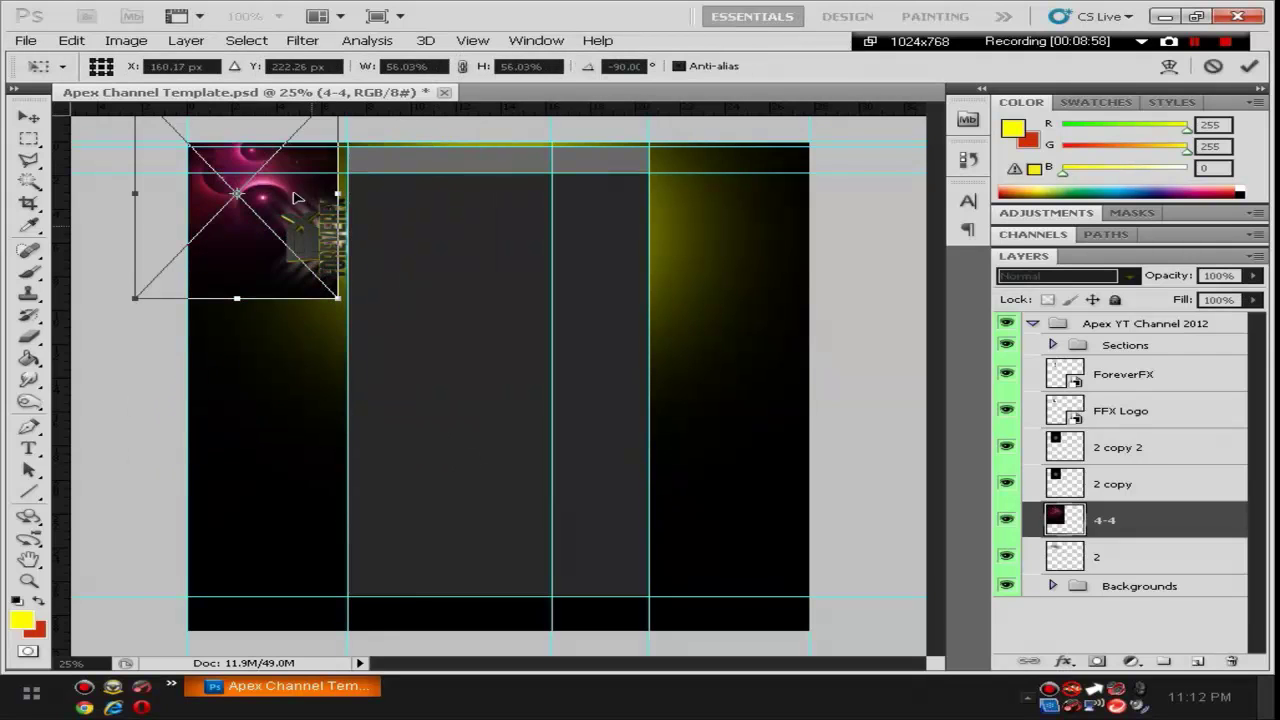
pyautogui.moveTo(296, 197); pyautogui.dragTo(384, 277)
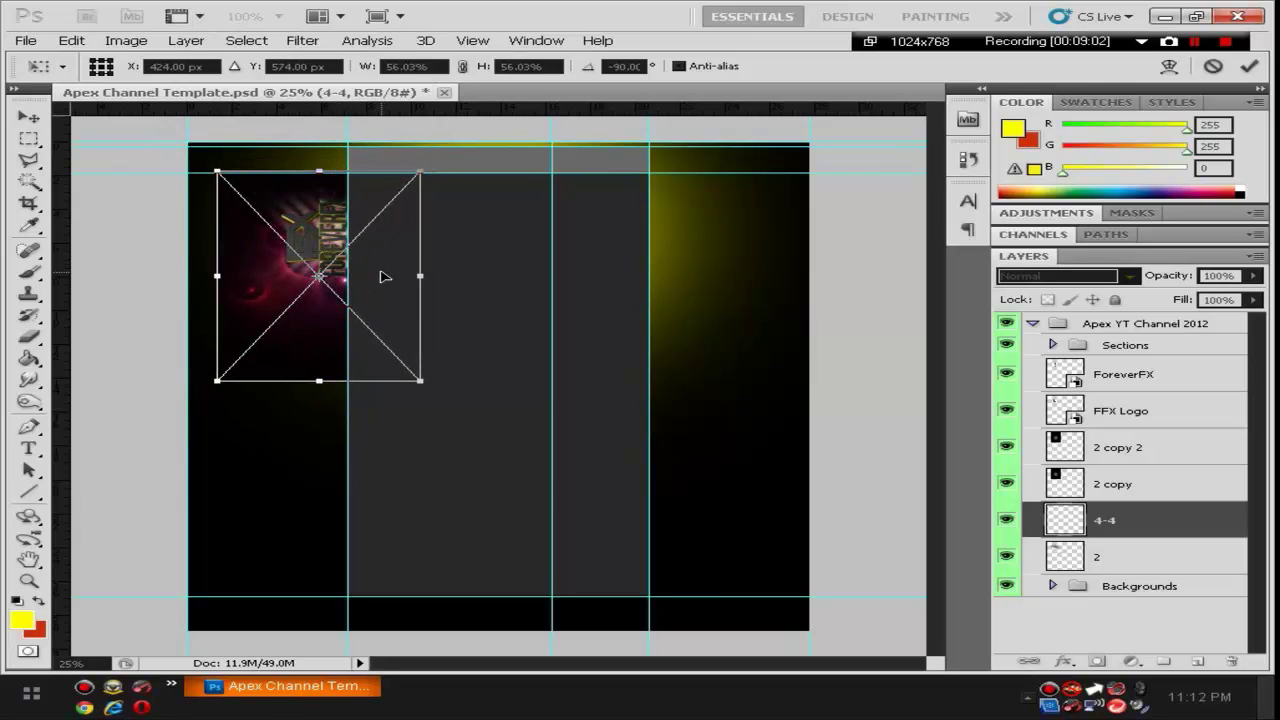
pyautogui.press('Return')
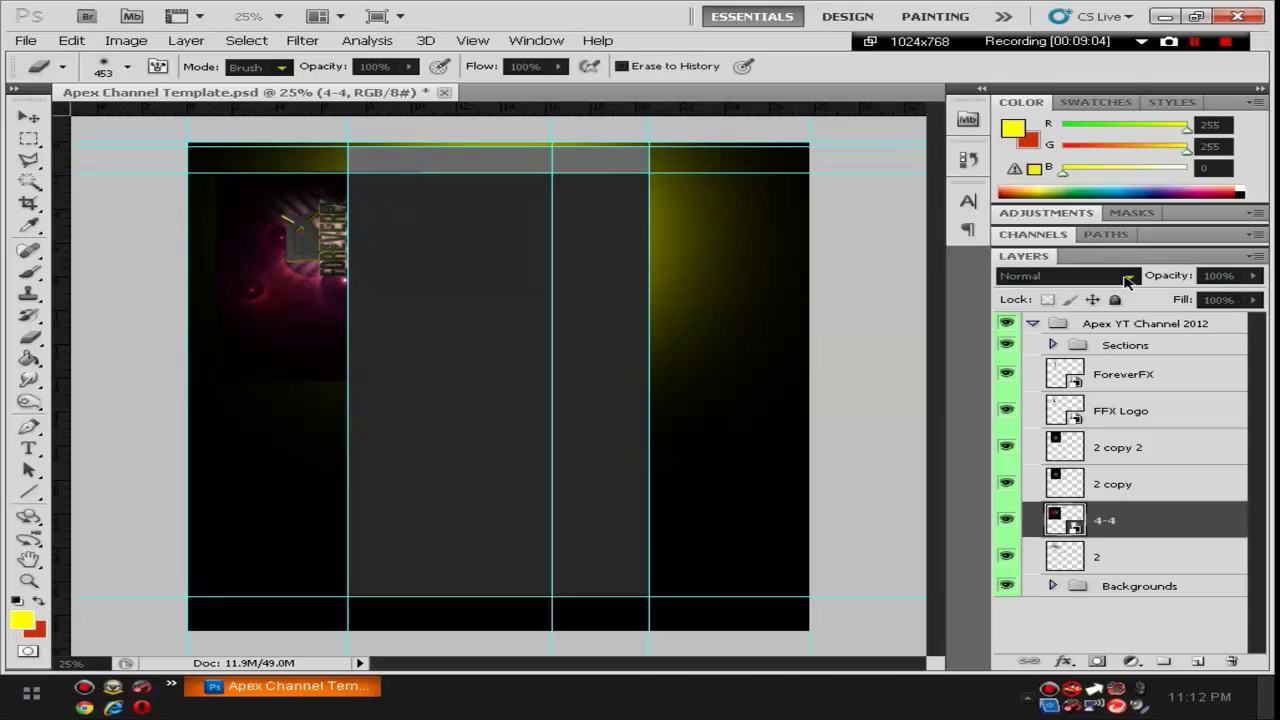
# Set 4-4 to Screen blending, rasterize it and erase its red glow left of the logo.
pyautogui.click(1128, 276)
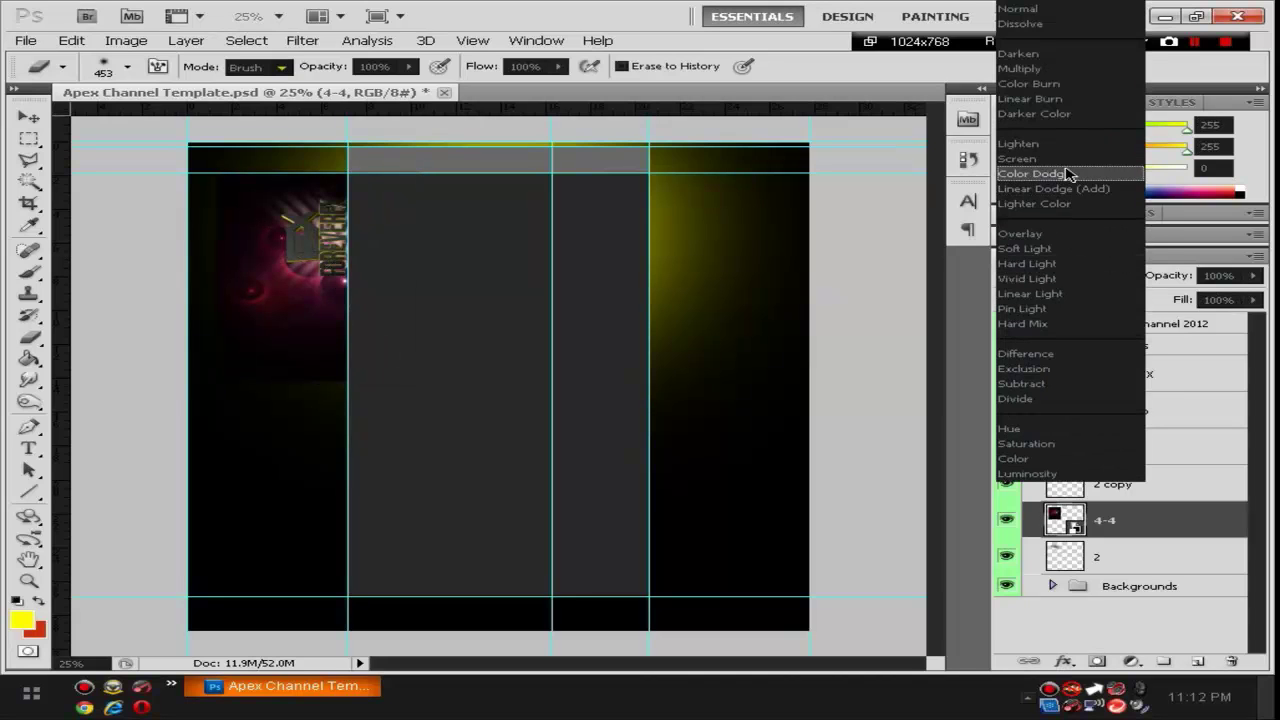
pyautogui.click(1070, 174)
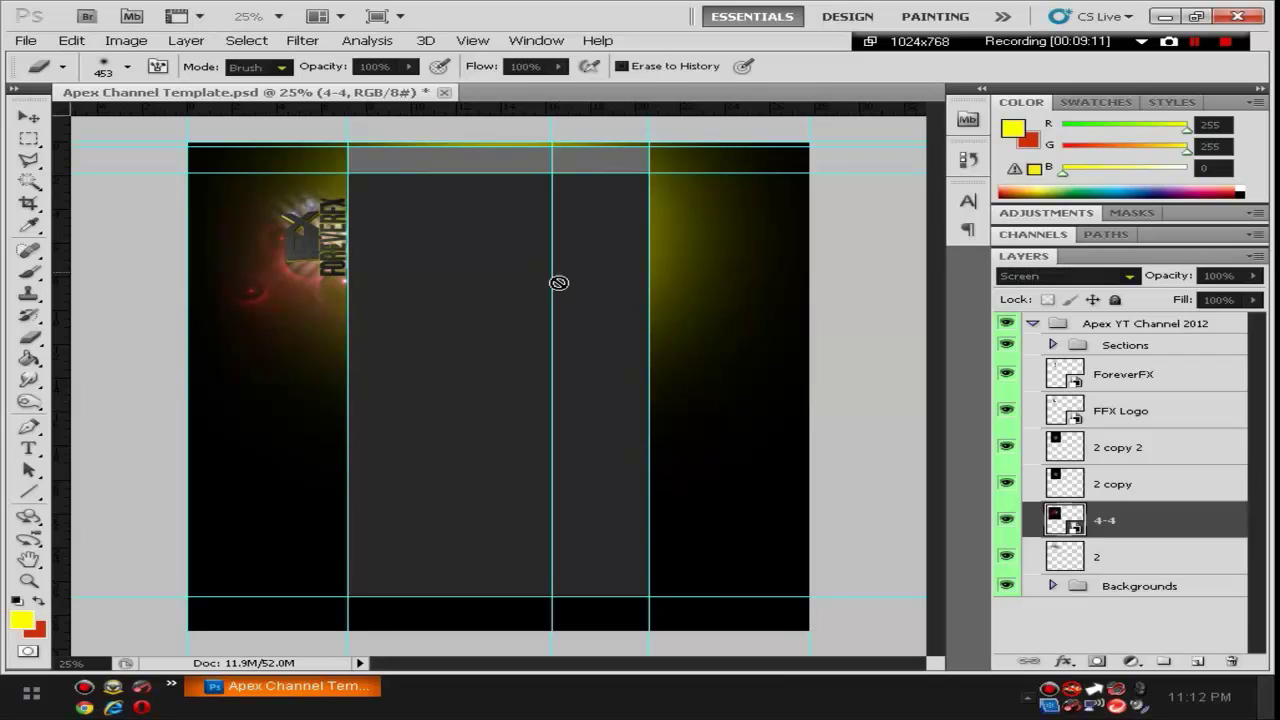
pyautogui.click(362, 289)
pyautogui.click(630, 289)
pyautogui.moveTo(319, 362)
pyautogui.mouseDown()
pyautogui.moveTo(136, 237)
pyautogui.moveTo(260, 293)
pyautogui.moveTo(368, 316)
pyautogui.moveTo(187, 280)
pyautogui.mouseUp()
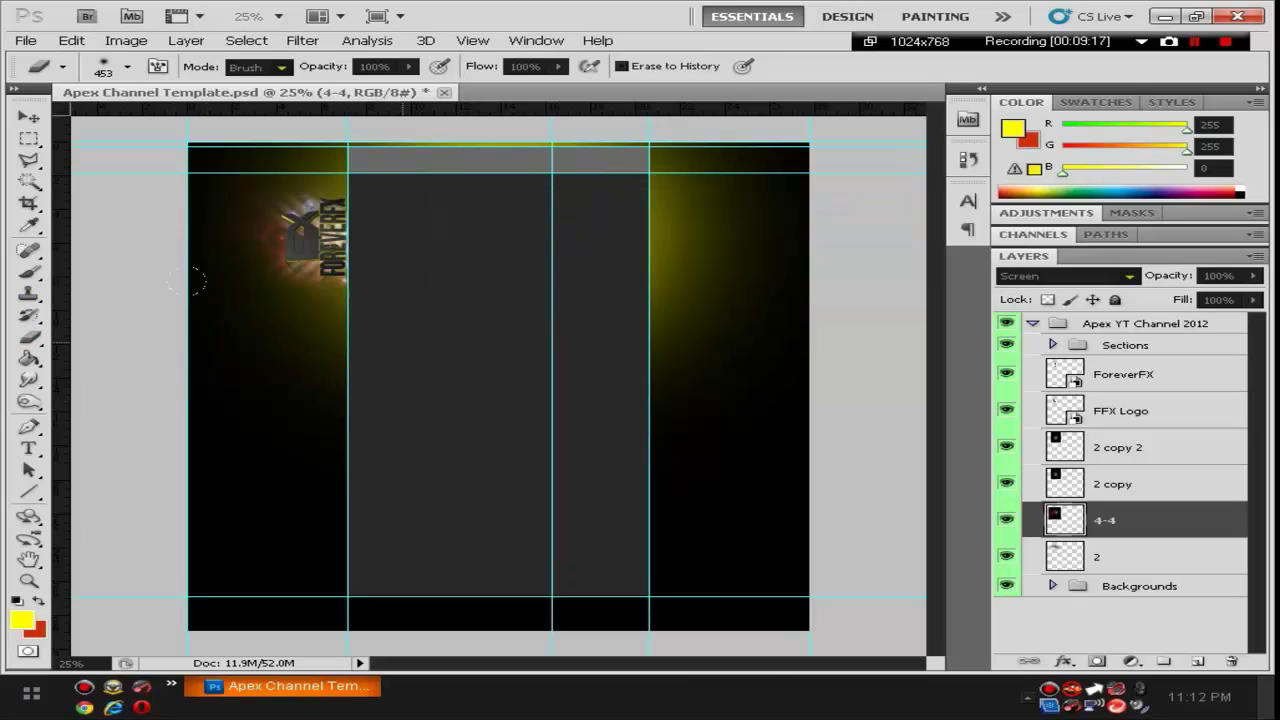
# Place the Untitled-3 image from the Part 3 Matrix folder into the template.
pyautogui.click(27, 117)
pyautogui.click(25, 40)
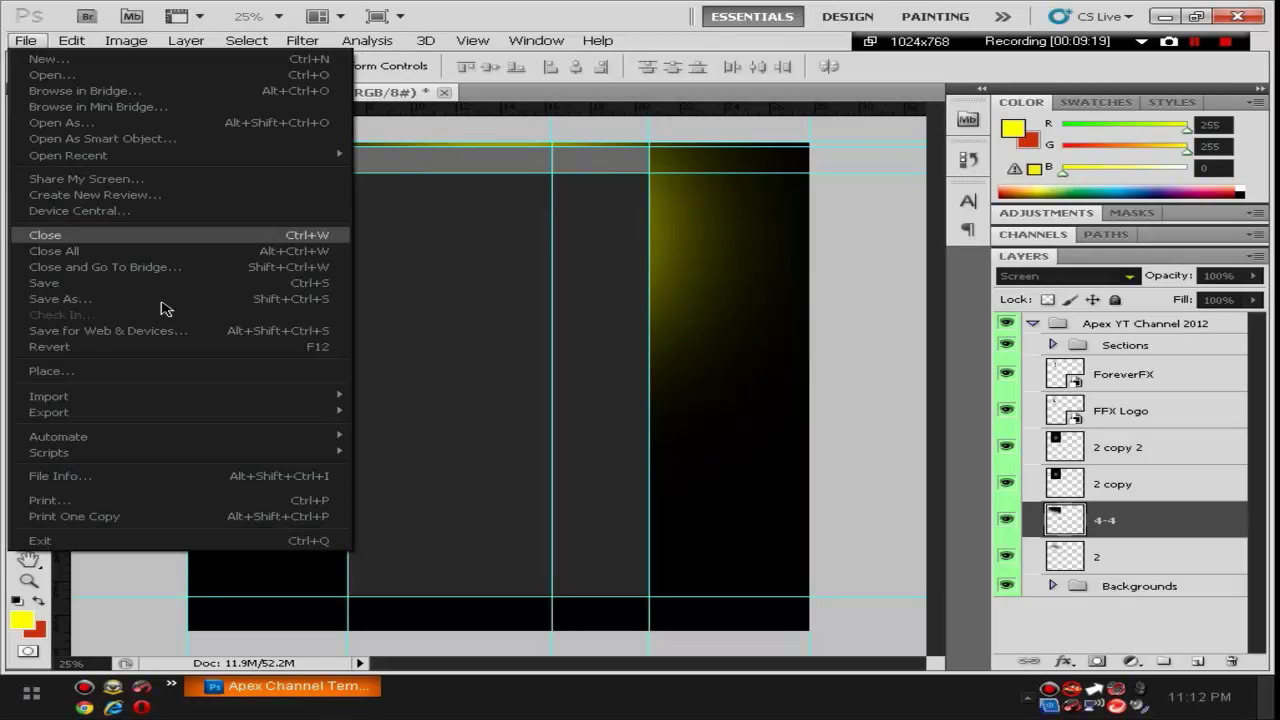
pyautogui.click(212, 373)
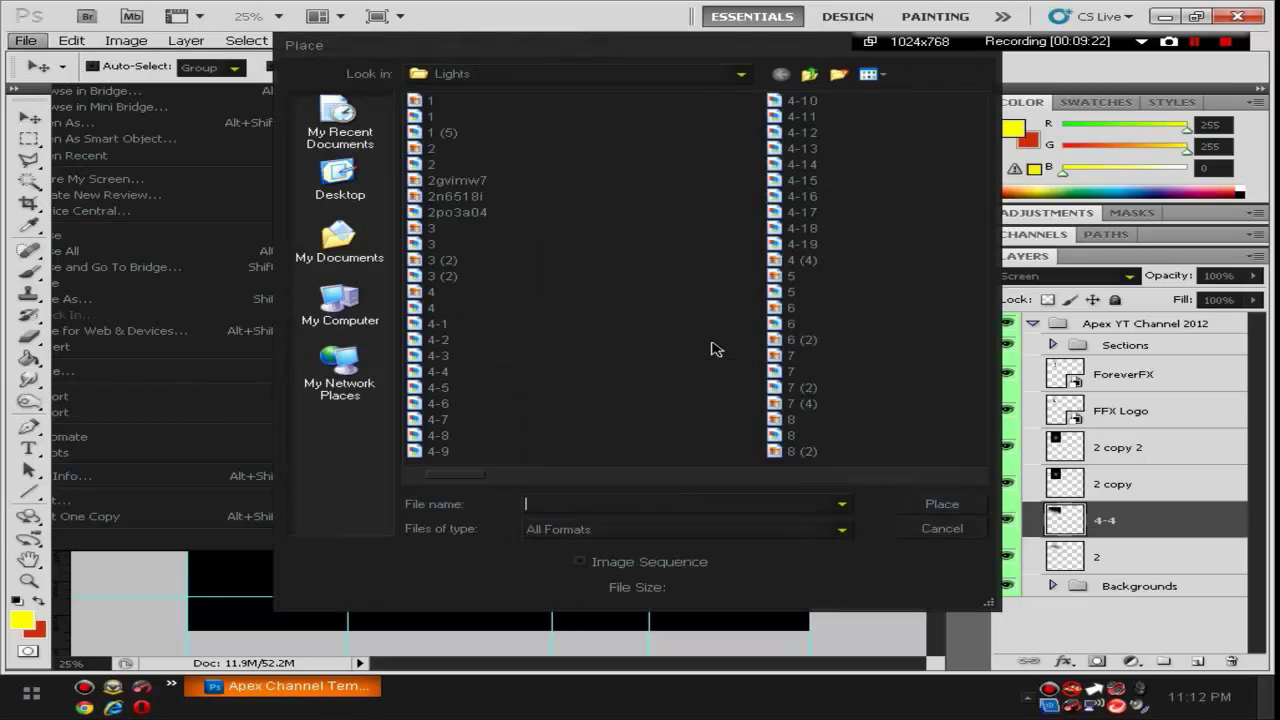
pyautogui.click(809, 75)
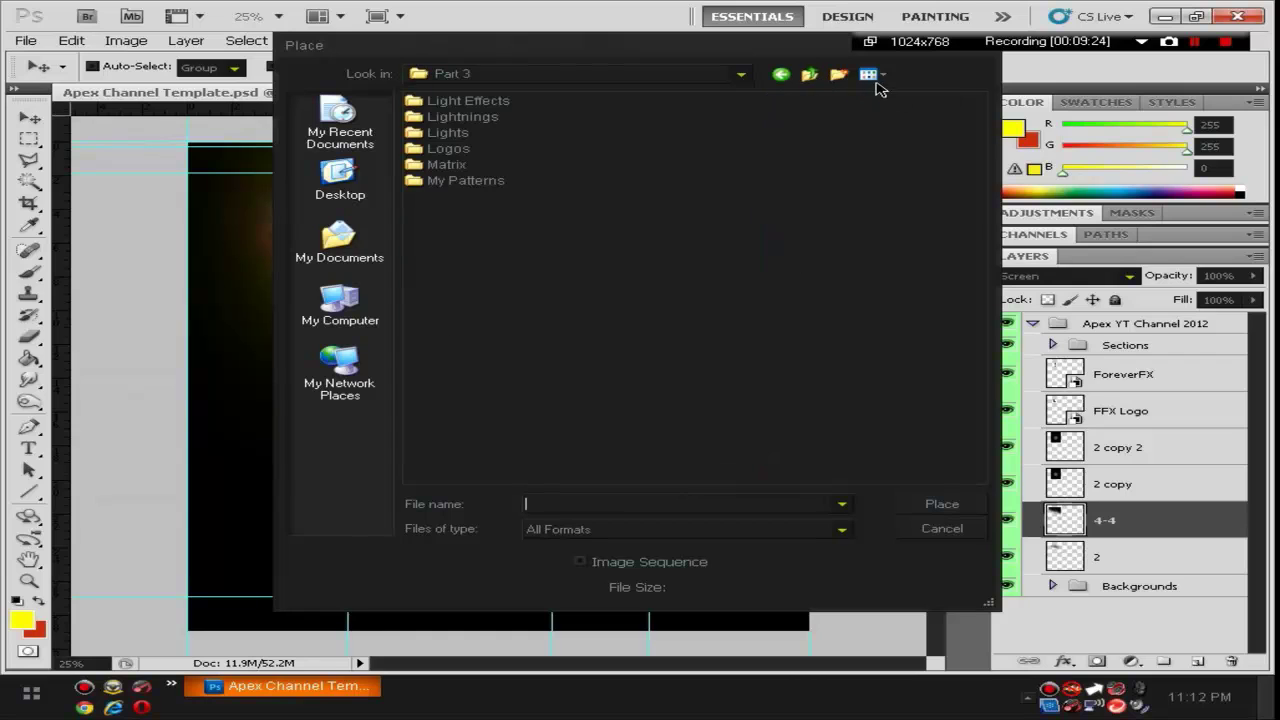
pyautogui.click(872, 76)
pyautogui.click(900, 97)
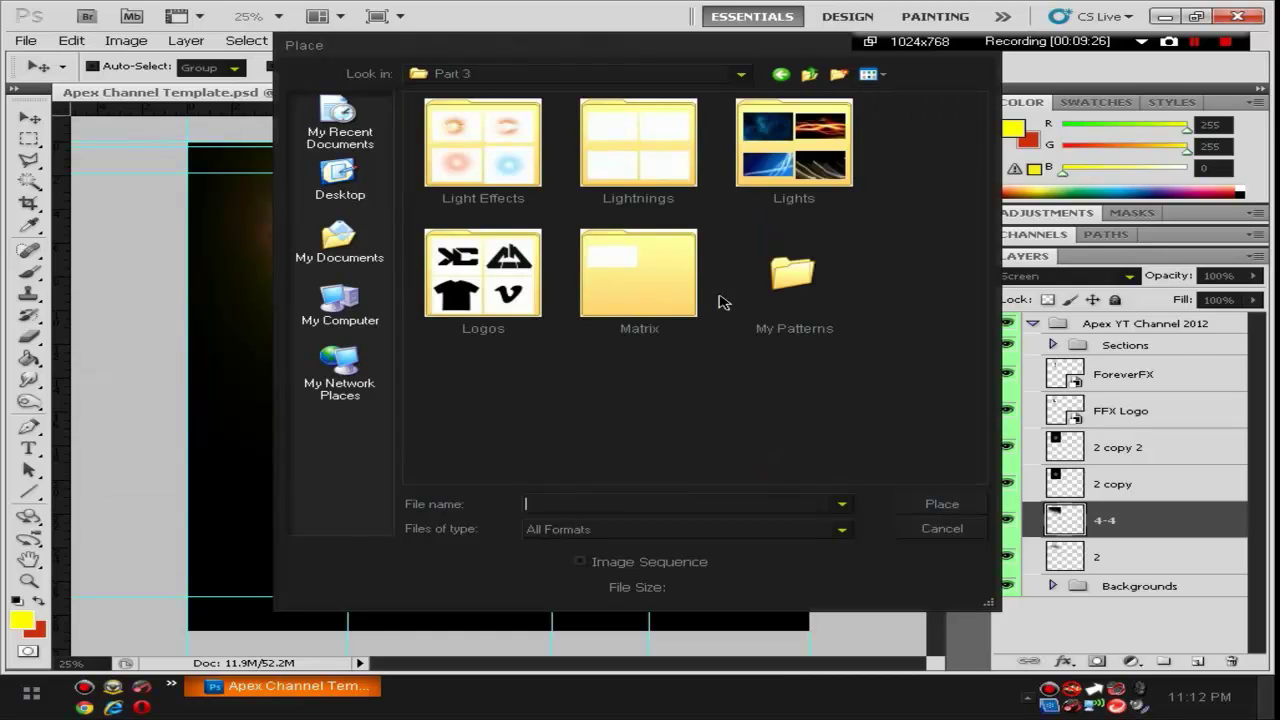
pyautogui.doubleClick(672, 298)
pyautogui.doubleClick(474, 158)
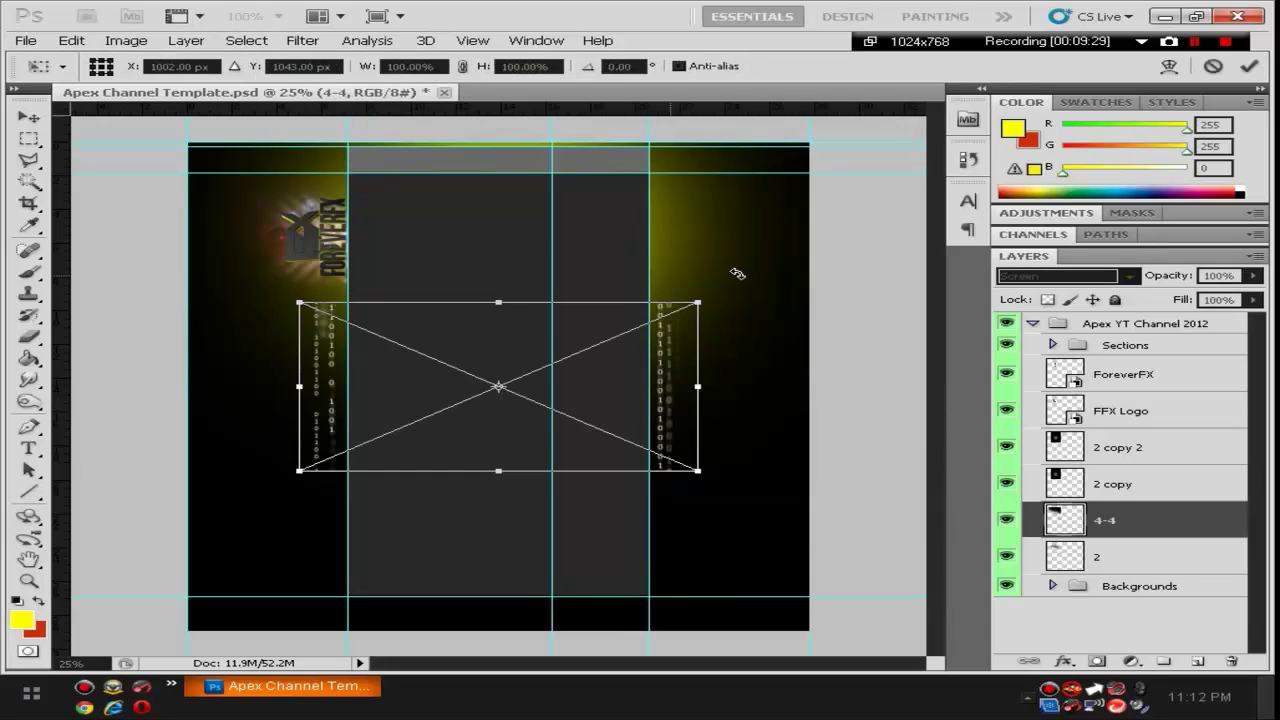
# Rotate the matrix image -90°, scale it to about 88% and align it over the left column.
pyautogui.moveTo(737, 271); pyautogui.dragTo(278, 188)
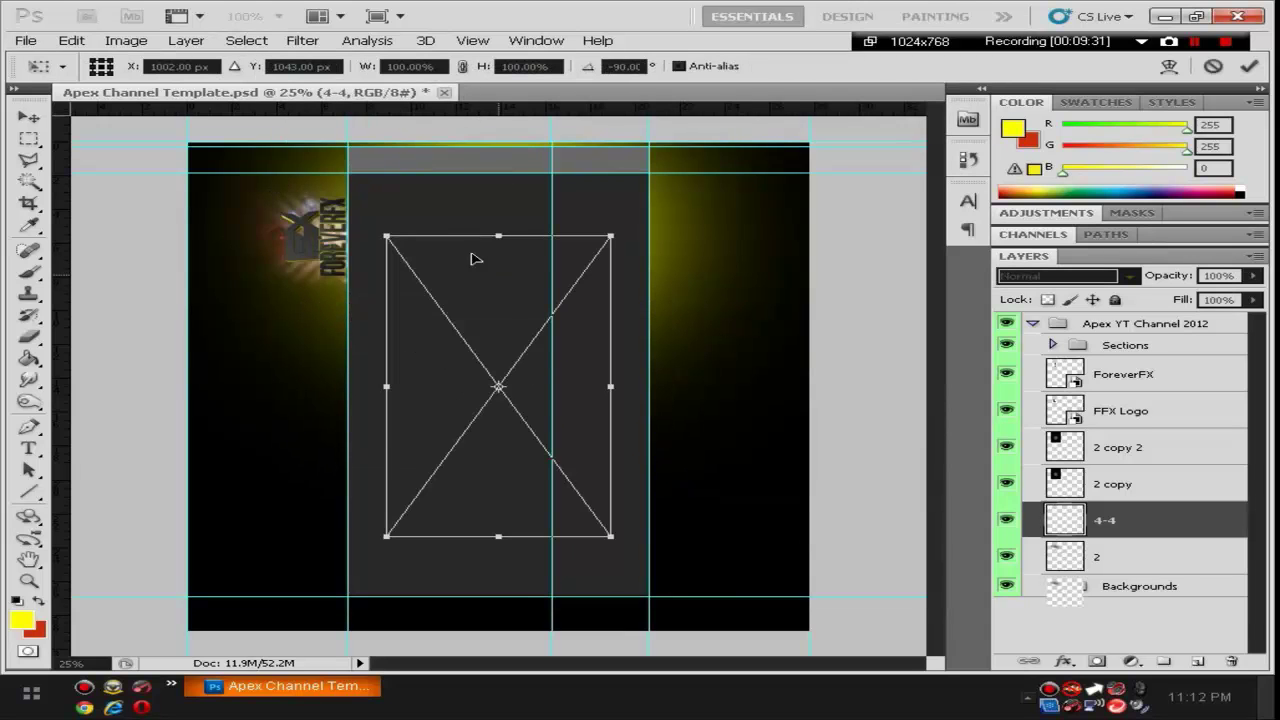
pyautogui.moveTo(475, 259); pyautogui.dragTo(293, 315)
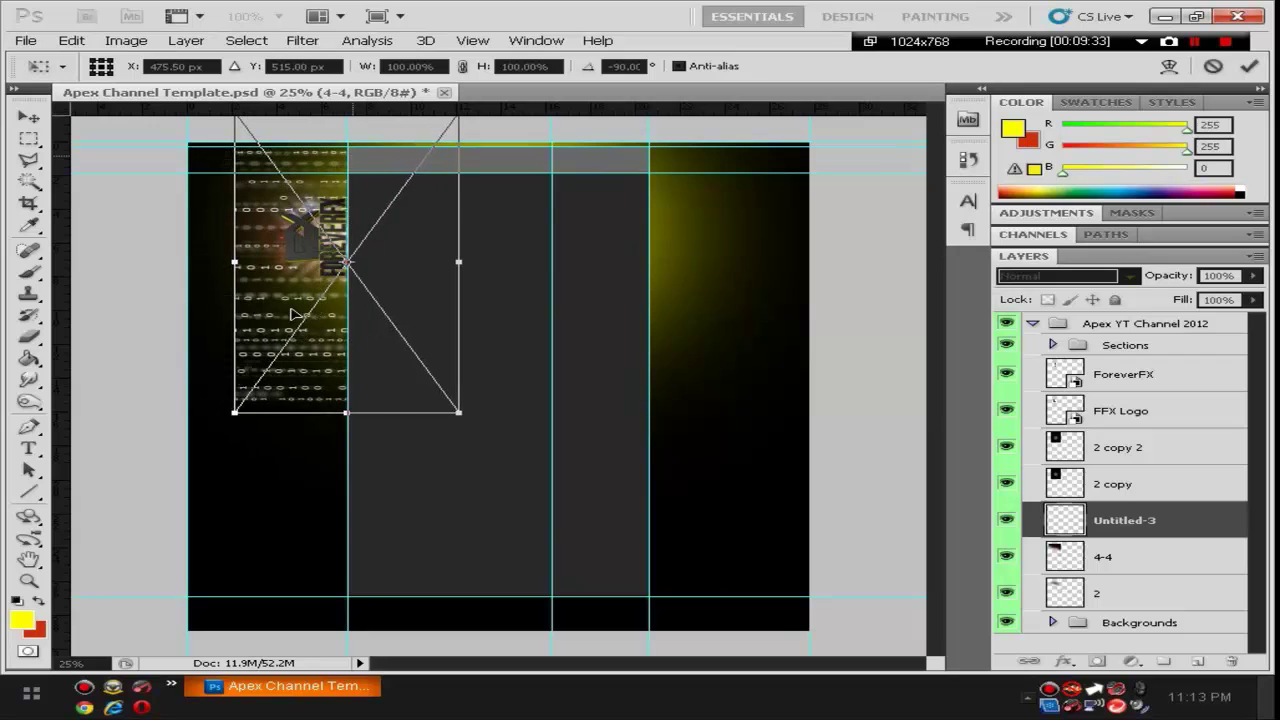
pyautogui.moveTo(233, 412); pyautogui.dragTo(278, 386)
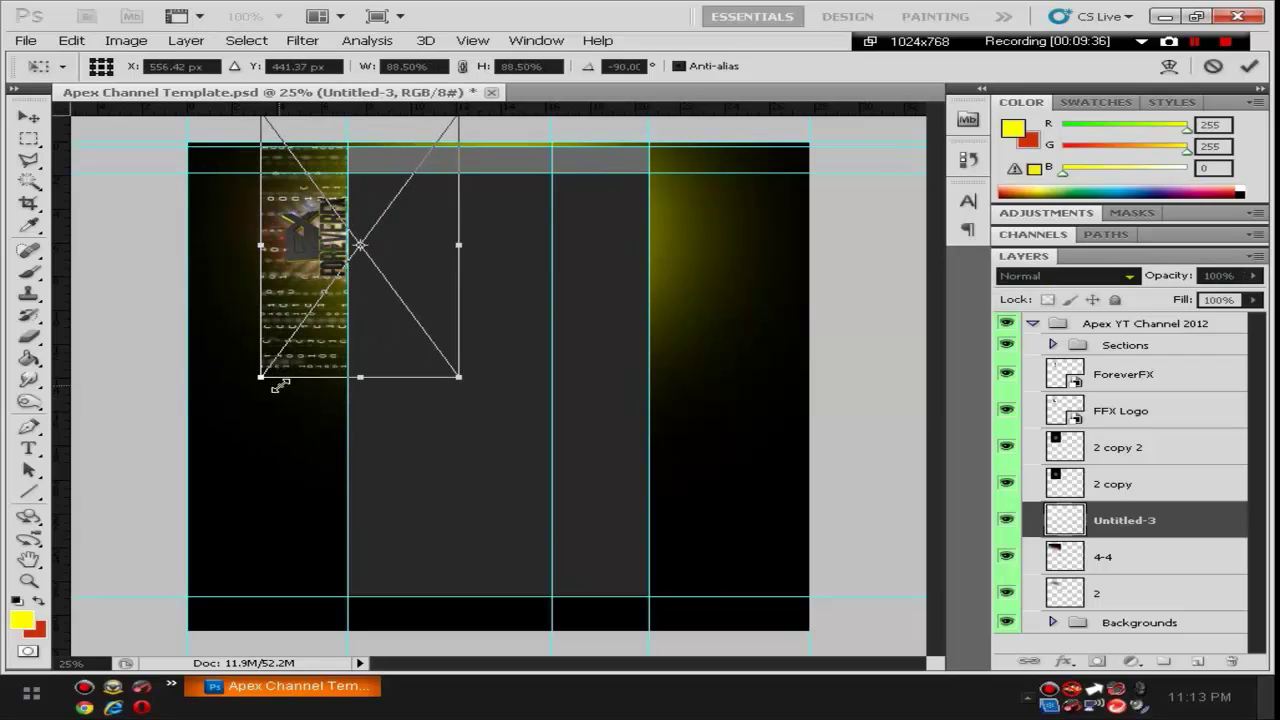
pyautogui.moveTo(374, 317); pyautogui.dragTo(347, 320)
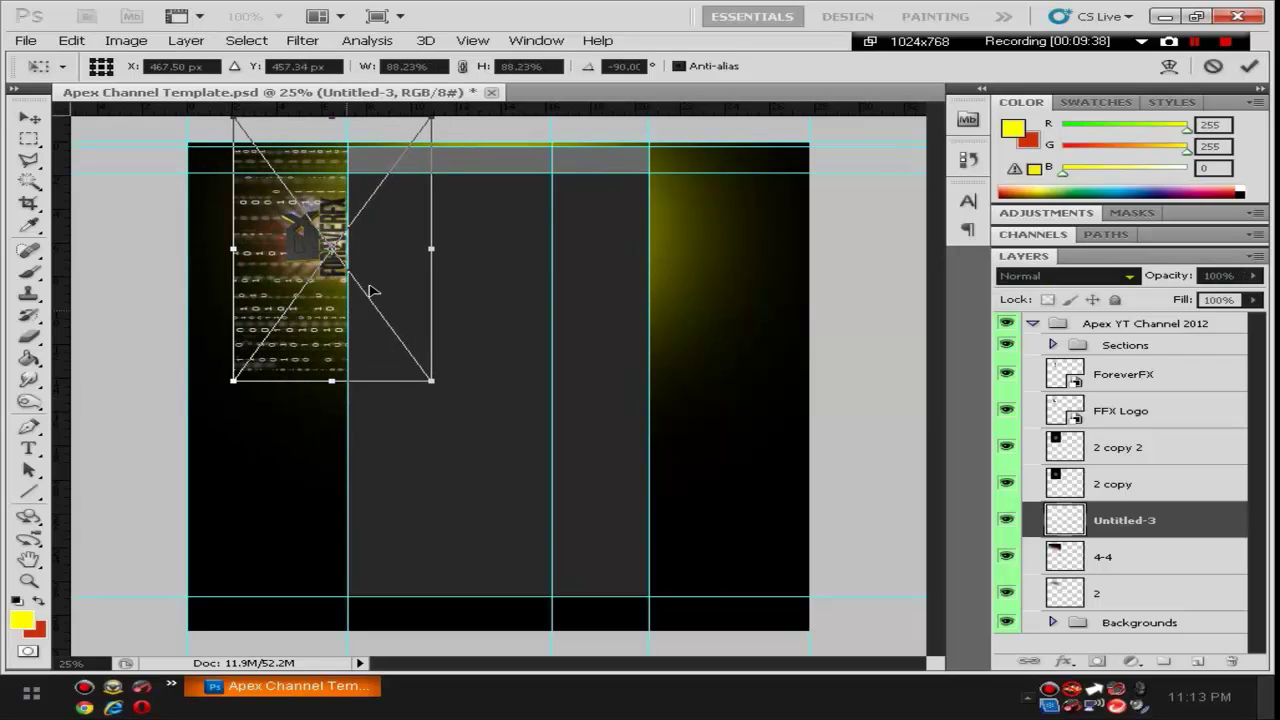
pyautogui.press('Return')
# Set Untitled-3 to Overlay blending and select layers 2 through ForeverFX.
pyautogui.click(1080, 275)
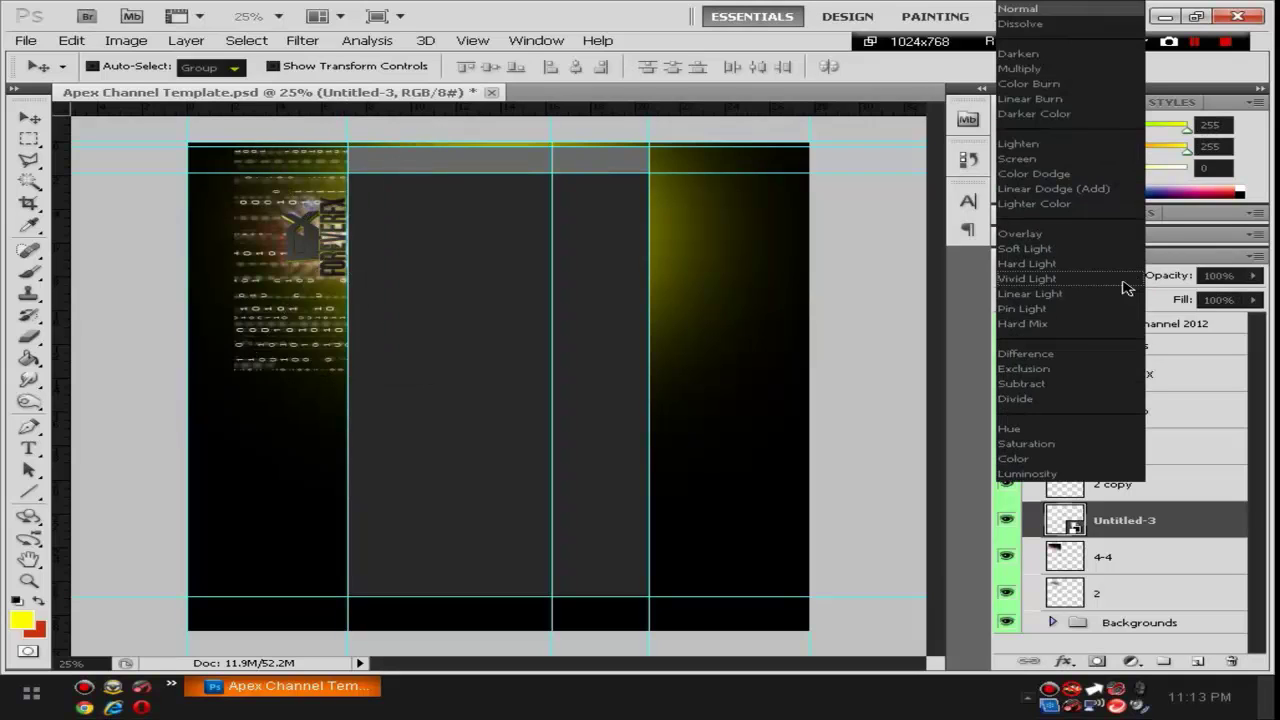
pyautogui.click(1085, 238)
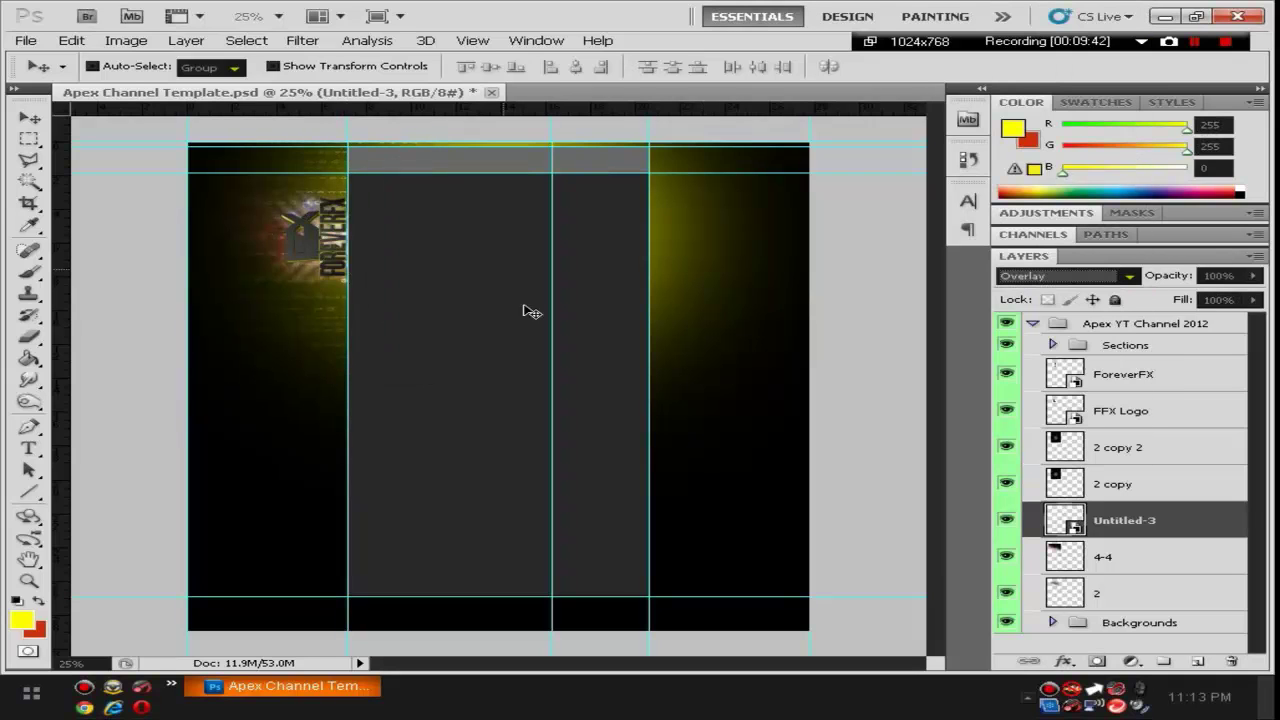
pyautogui.click(1190, 593)
pyautogui.keyDown('shift'); pyautogui.click(1186, 390); pyautogui.keyUp('shift')
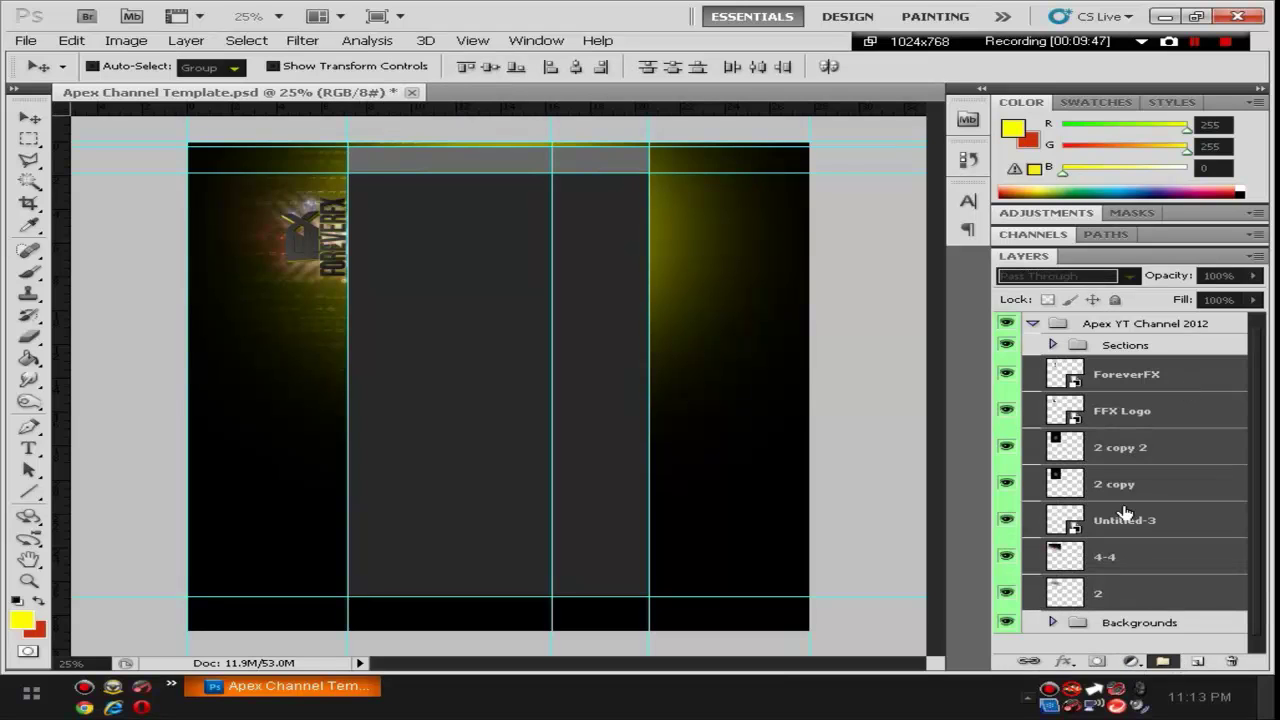
# Gather layers 2 through ForeverFX into Group 1 and collapse the group.
pyautogui.click(1173, 663)
pyautogui.click(1157, 612)
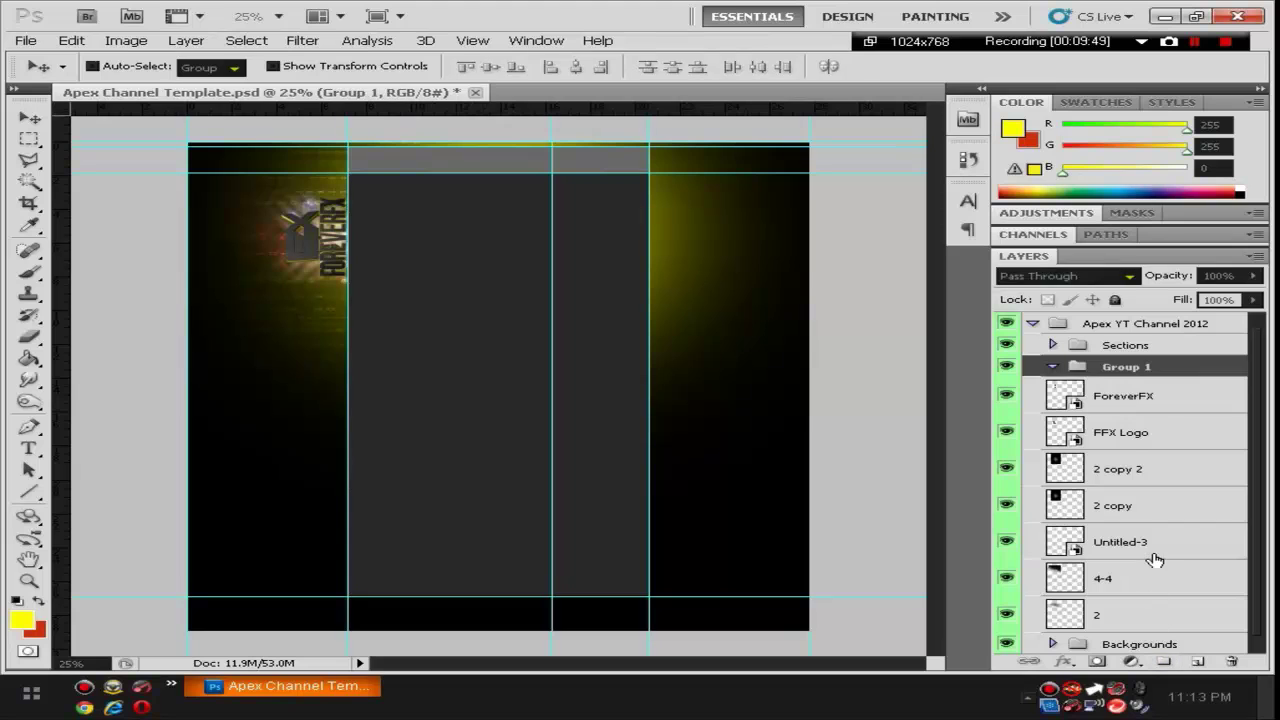
pyautogui.click(1125, 400)
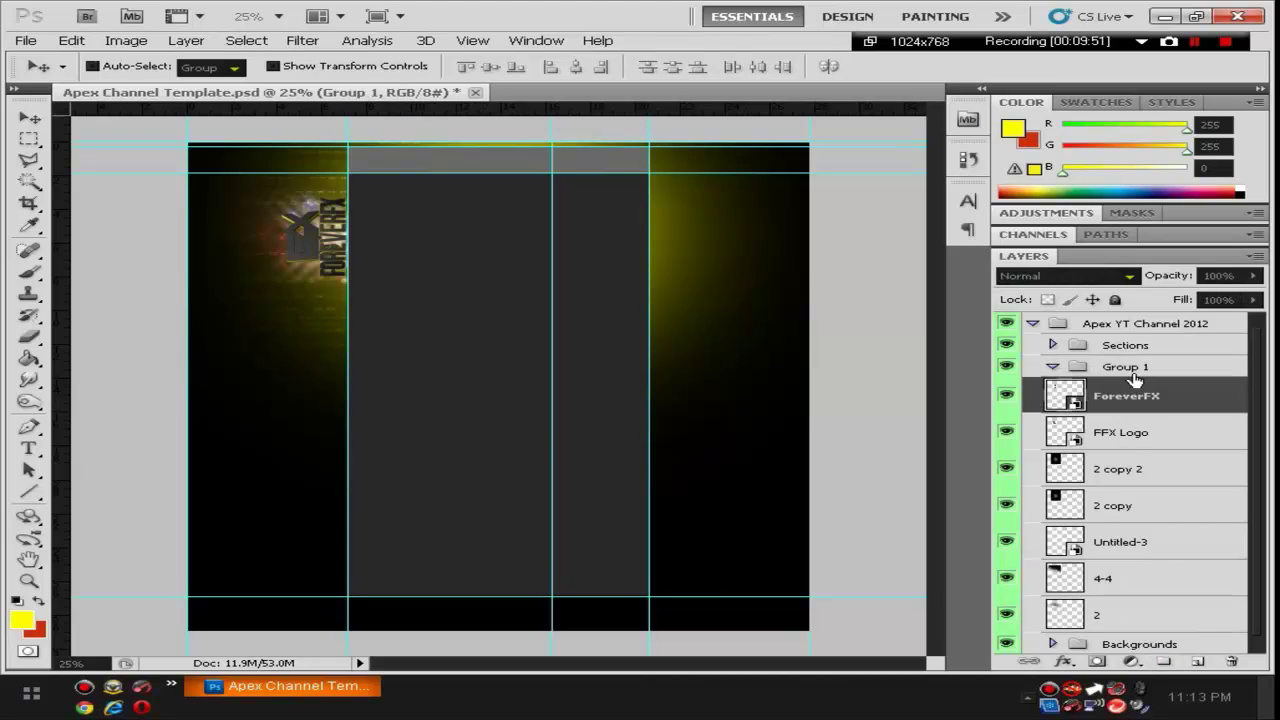
pyautogui.keyDown('shift'); pyautogui.click(1135, 612); pyautogui.keyUp('shift')
pyautogui.moveTo(1125, 381); pyautogui.dragTo(1054, 374)
pyautogui.click(1052, 368)
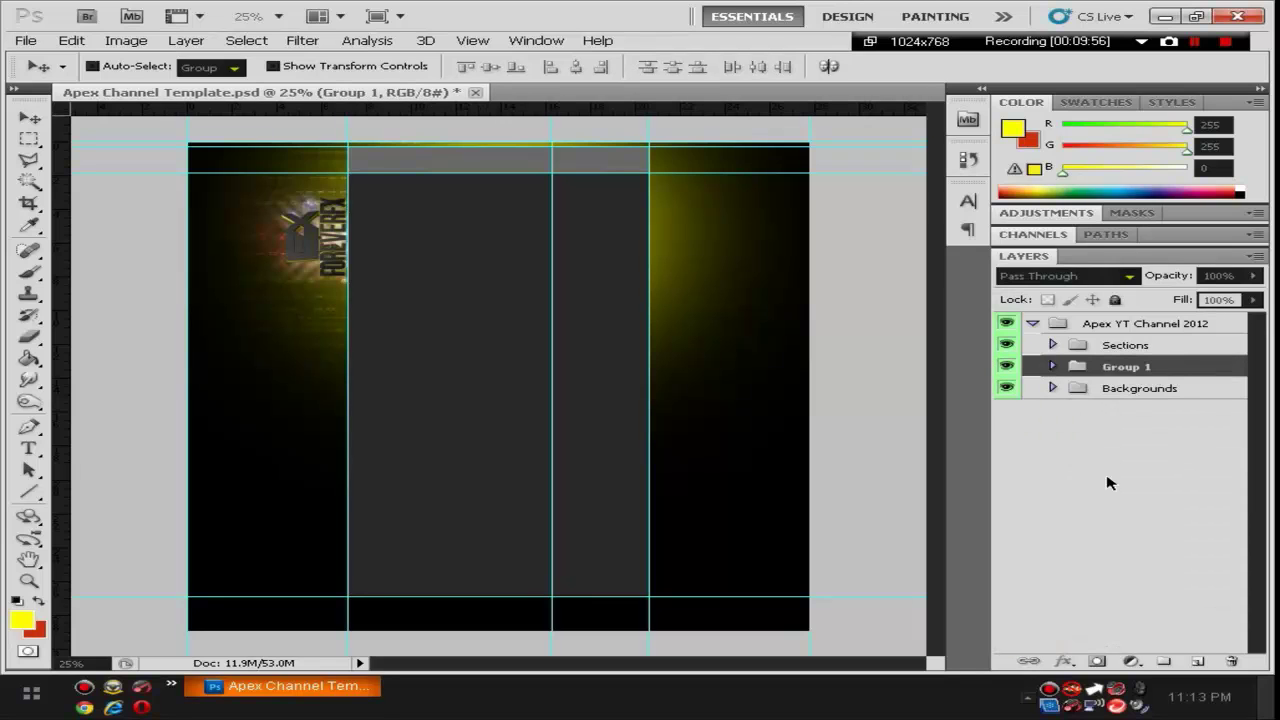
pyautogui.click(1108, 483)
# Duplicate Group 1, rotate the copy 180° and place it at the top of the right column.
pyautogui.rightClick(1117, 369)
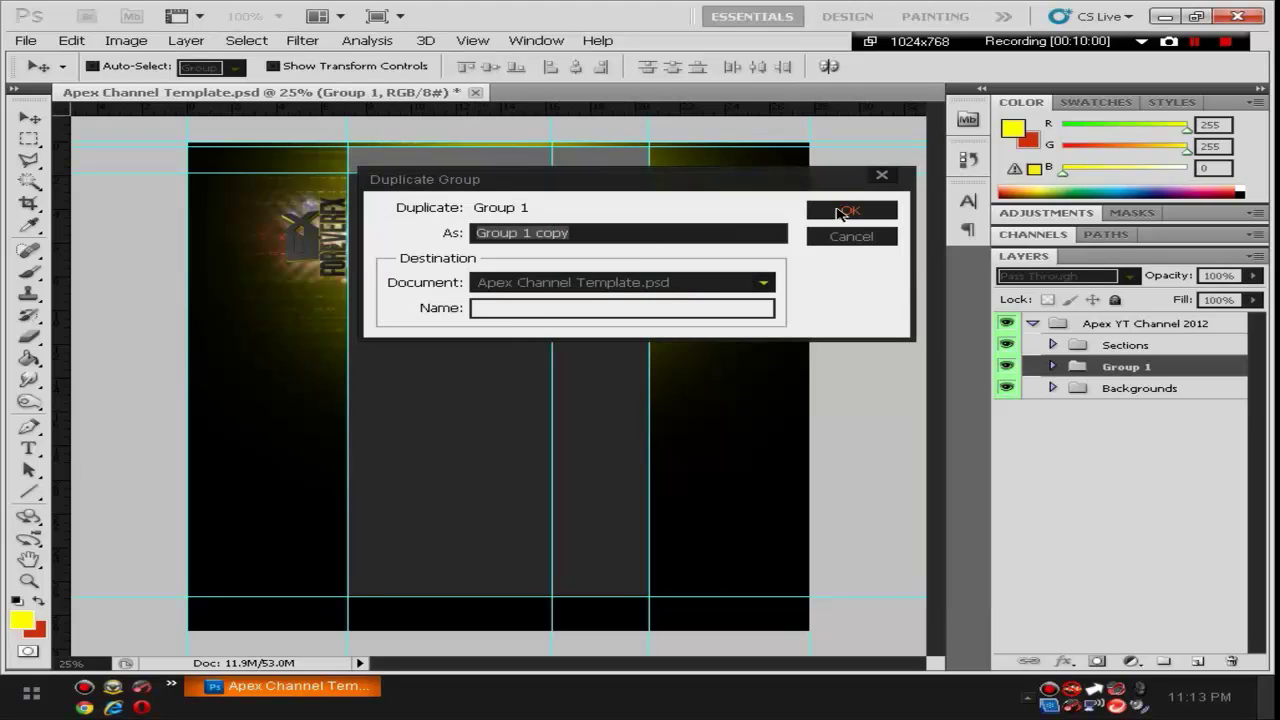
pyautogui.click(857, 233)
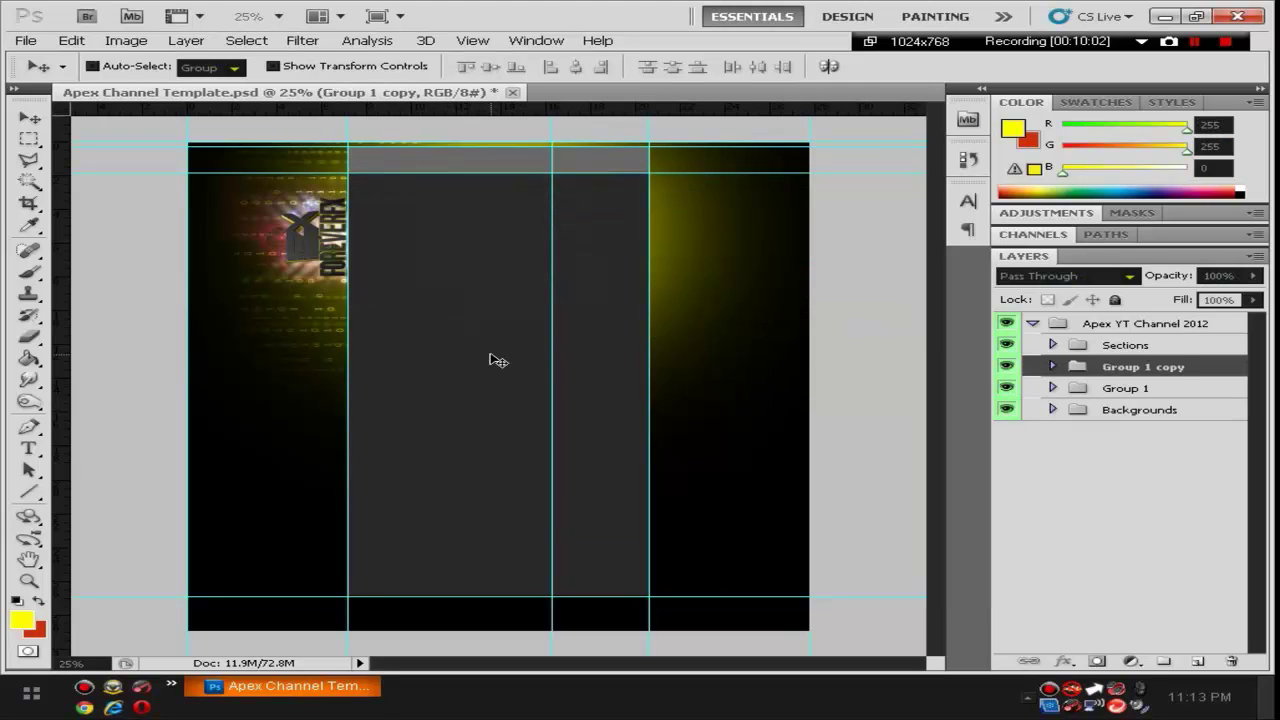
pyautogui.hotkey('ctrl', 't')
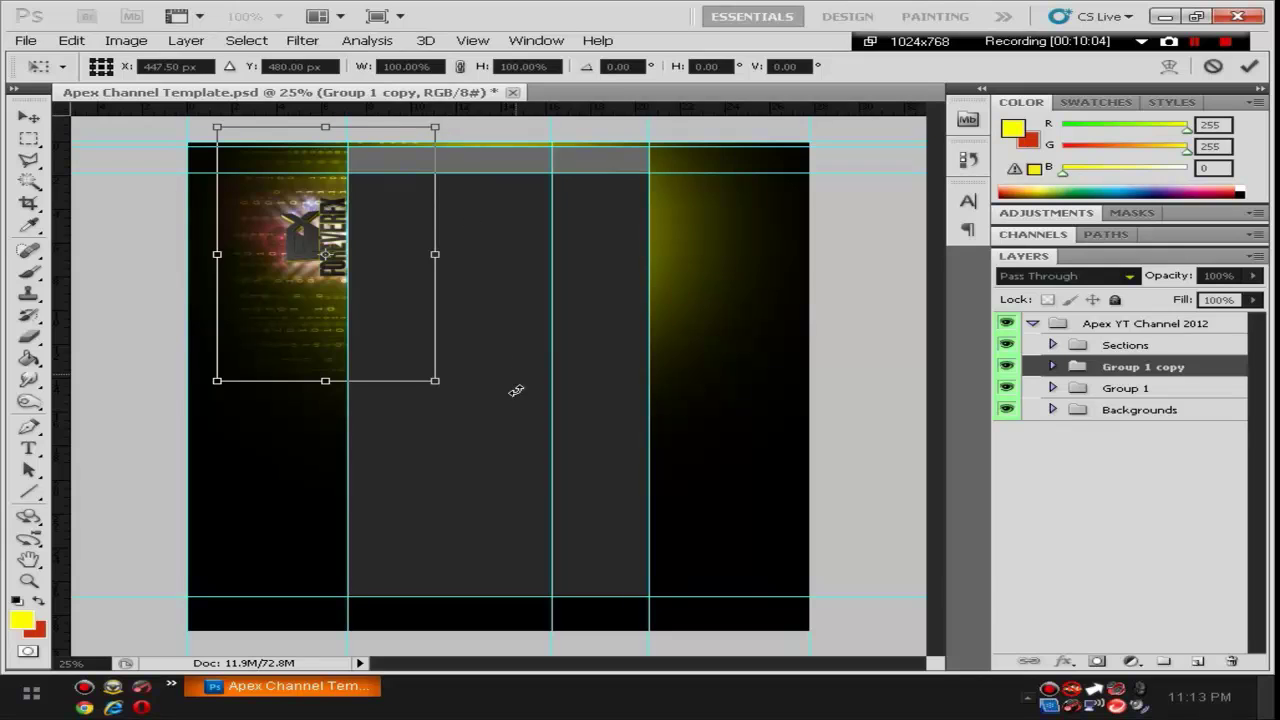
pyautogui.moveTo(517, 389); pyautogui.dragTo(195, 137)
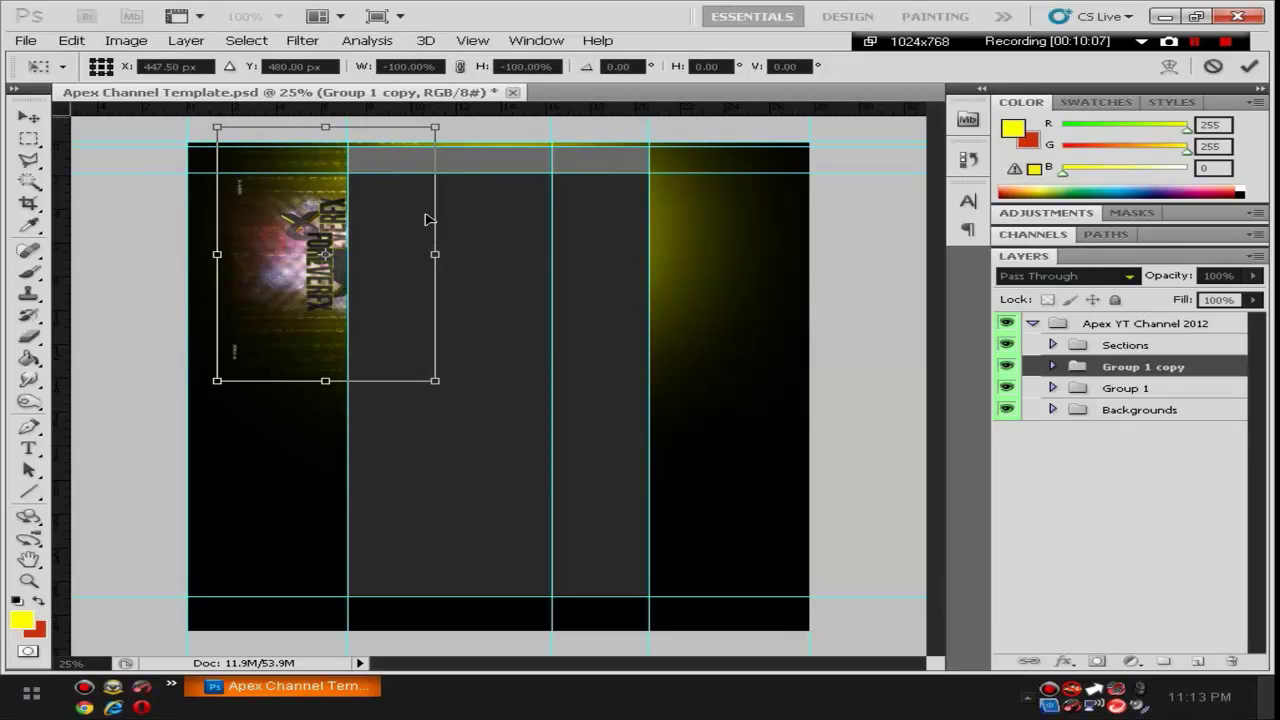
pyautogui.moveTo(397, 320); pyautogui.dragTo(716, 287)
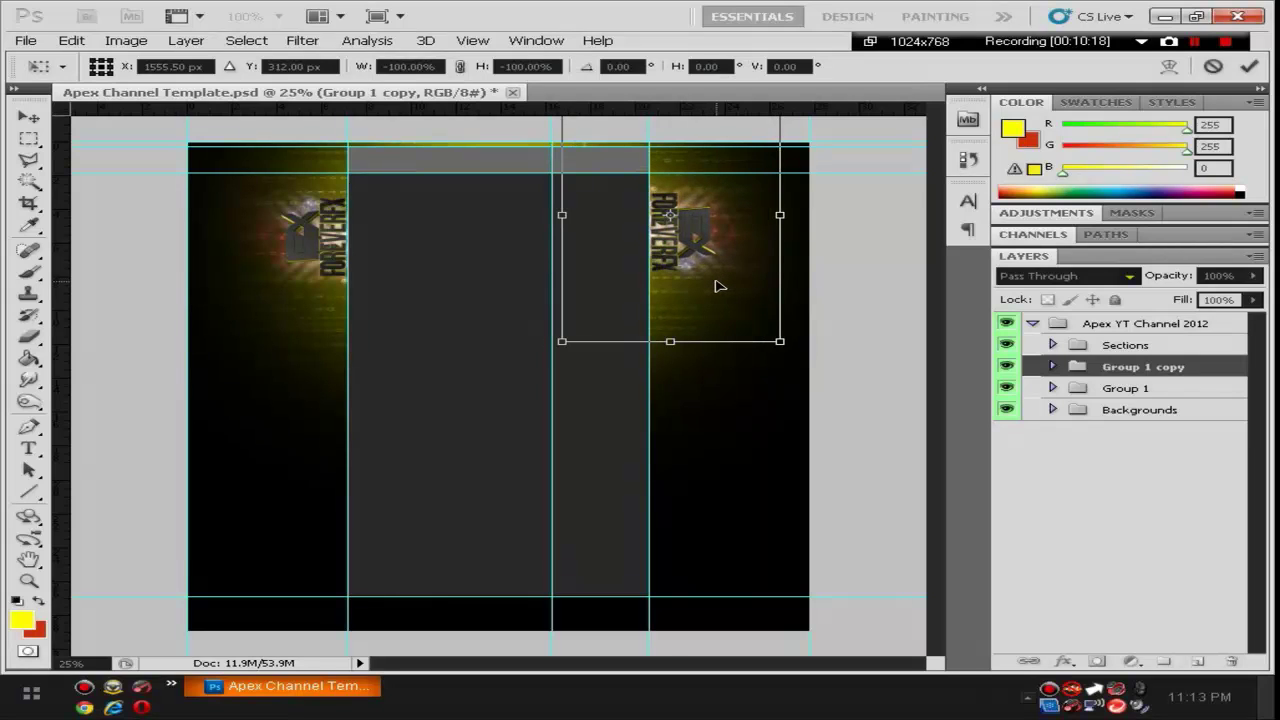
pyautogui.press('Return')
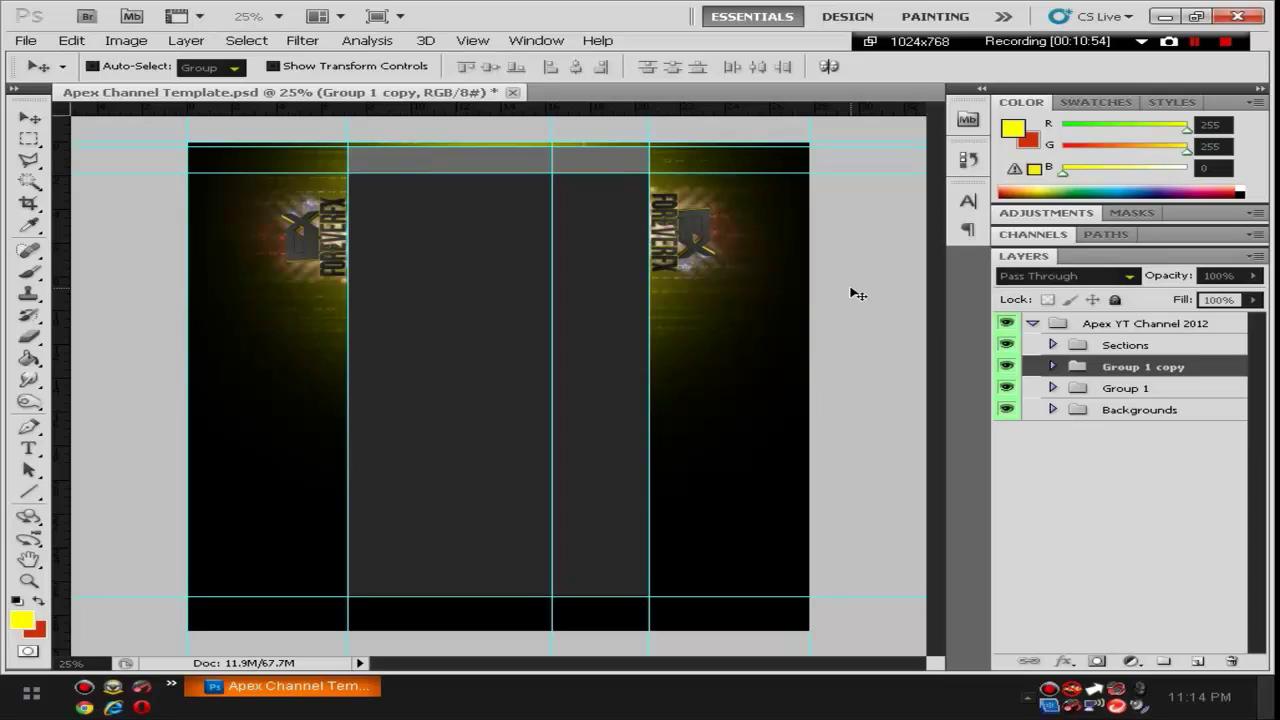
pyautogui.click(1195, 41)
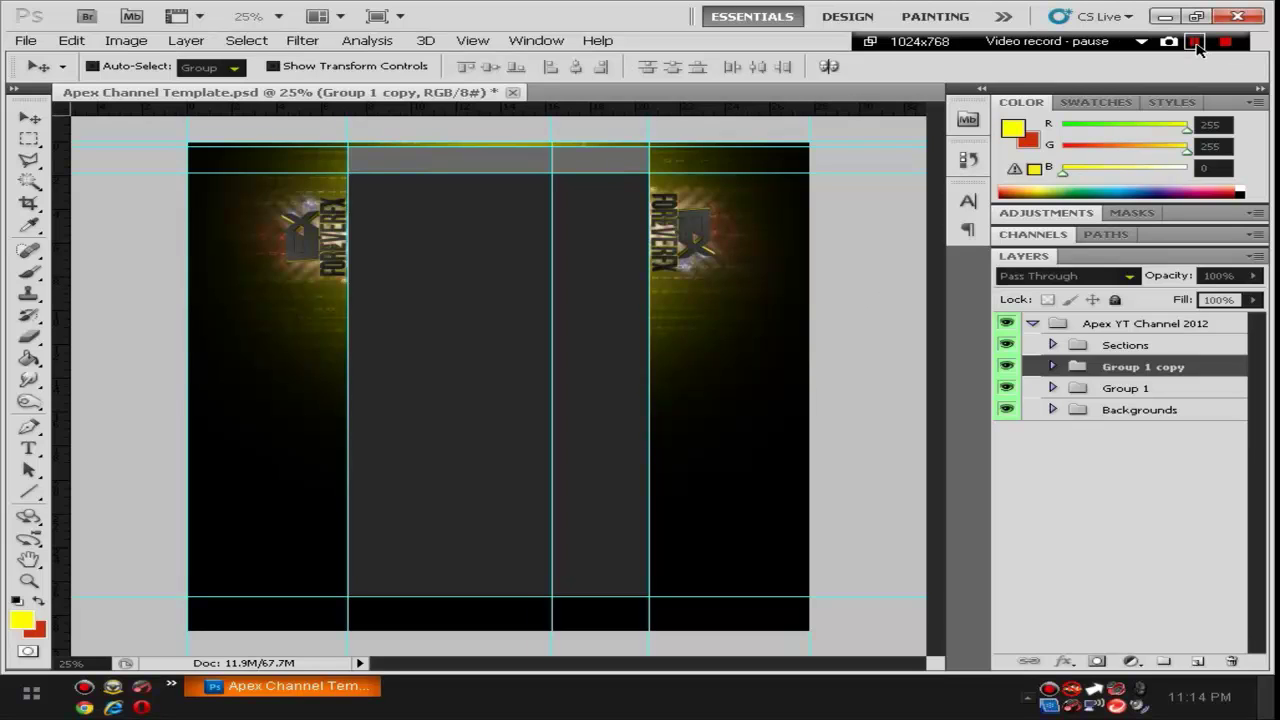
pyautogui.click(1195, 41)
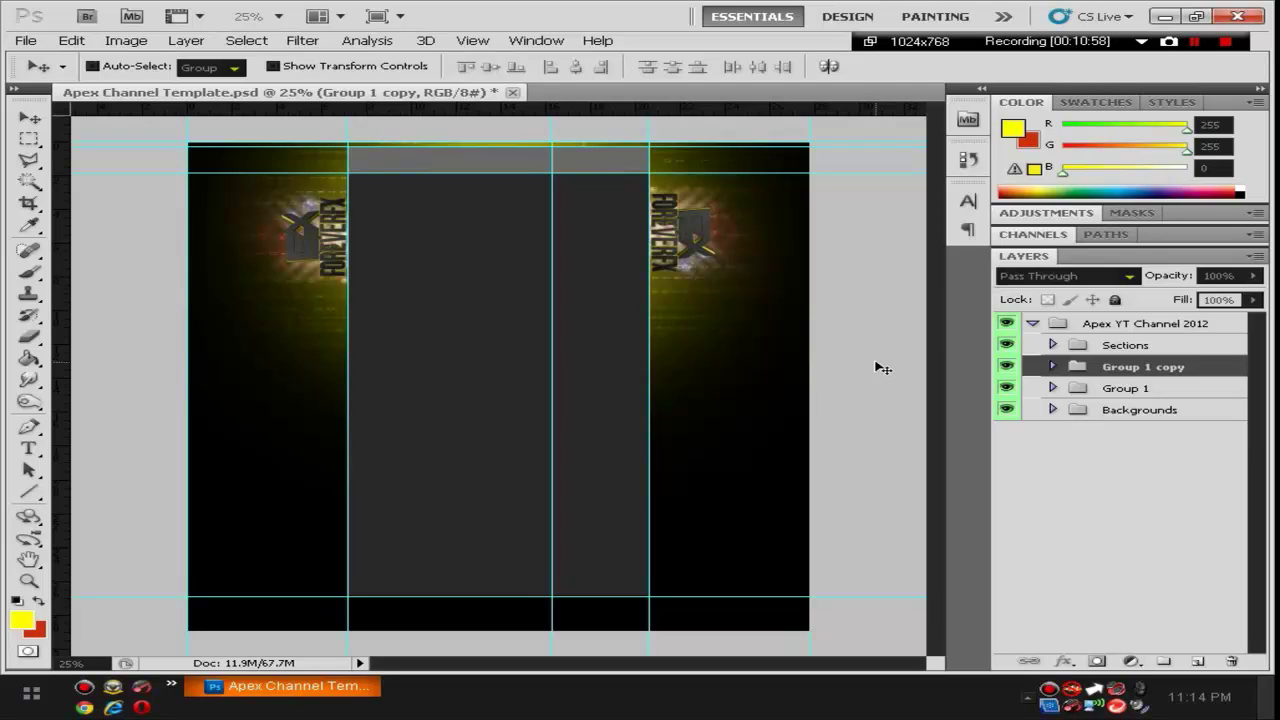